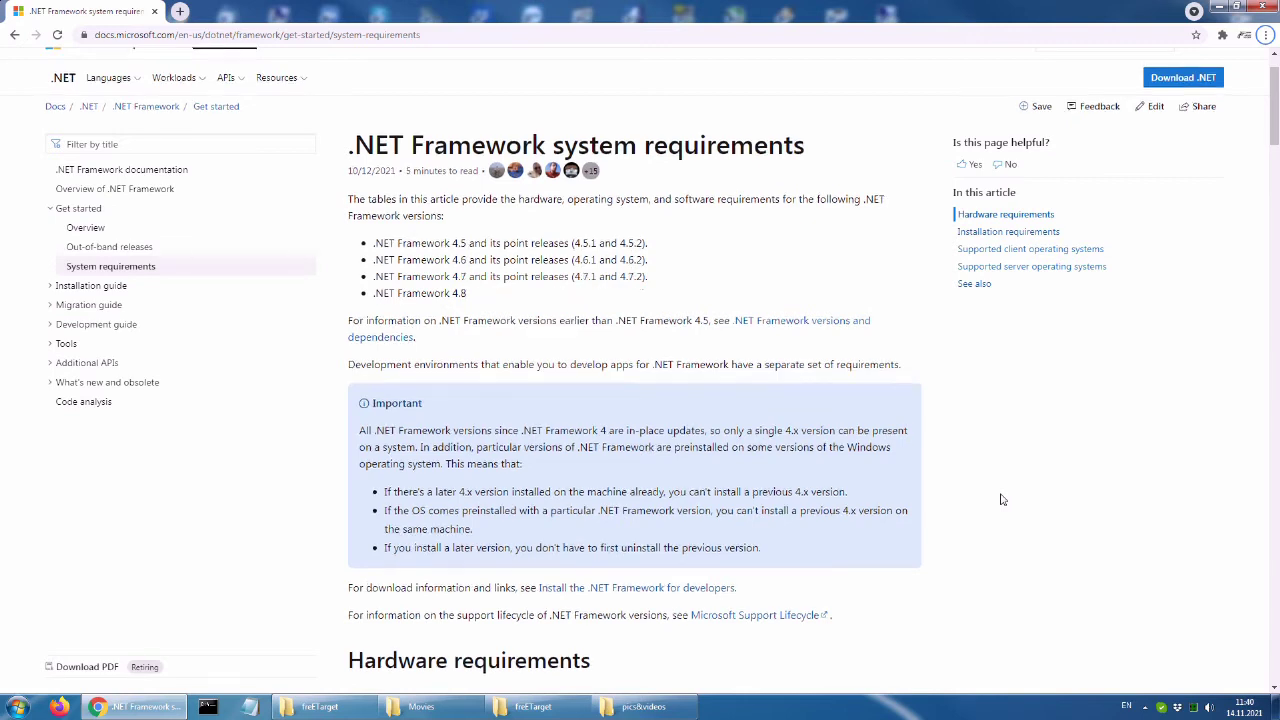
# - Download freetarget-3.3.0.zip, the PC client, from the freETarget site's Downloads page into E:\temp\temp
pyautogui.scroll(-3, 1002, 498)
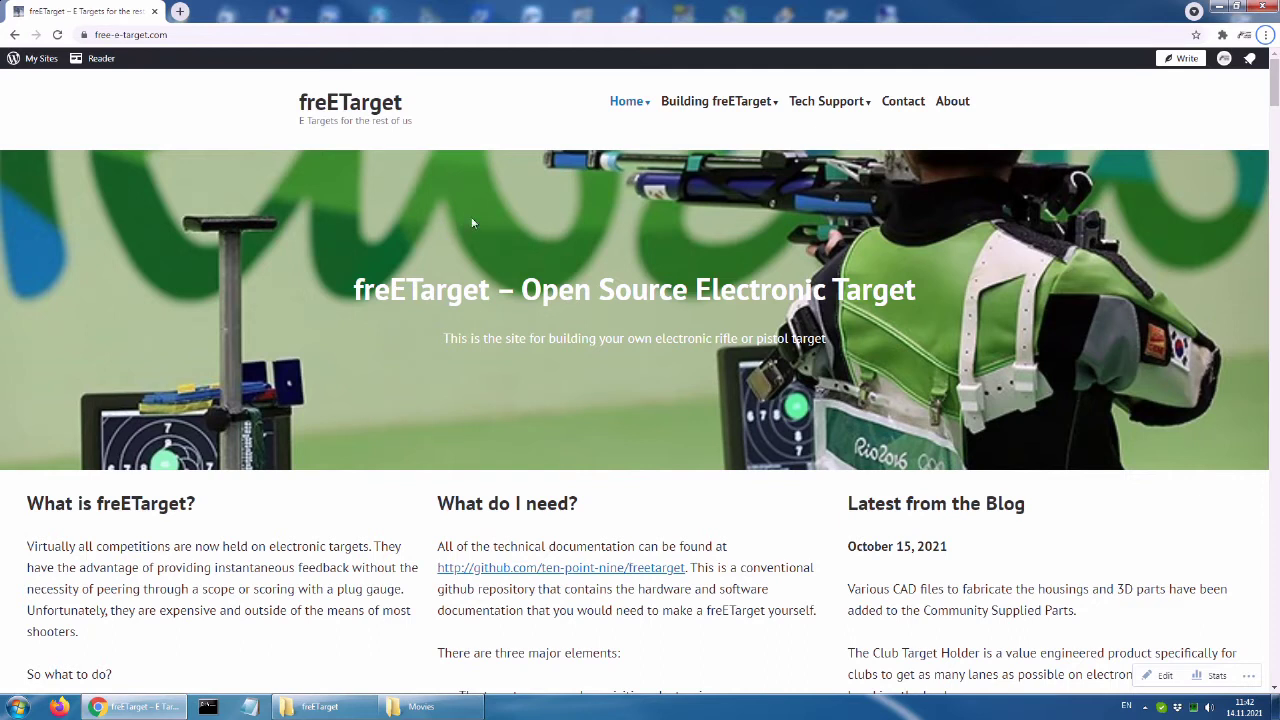
pyautogui.moveTo(843, 108)
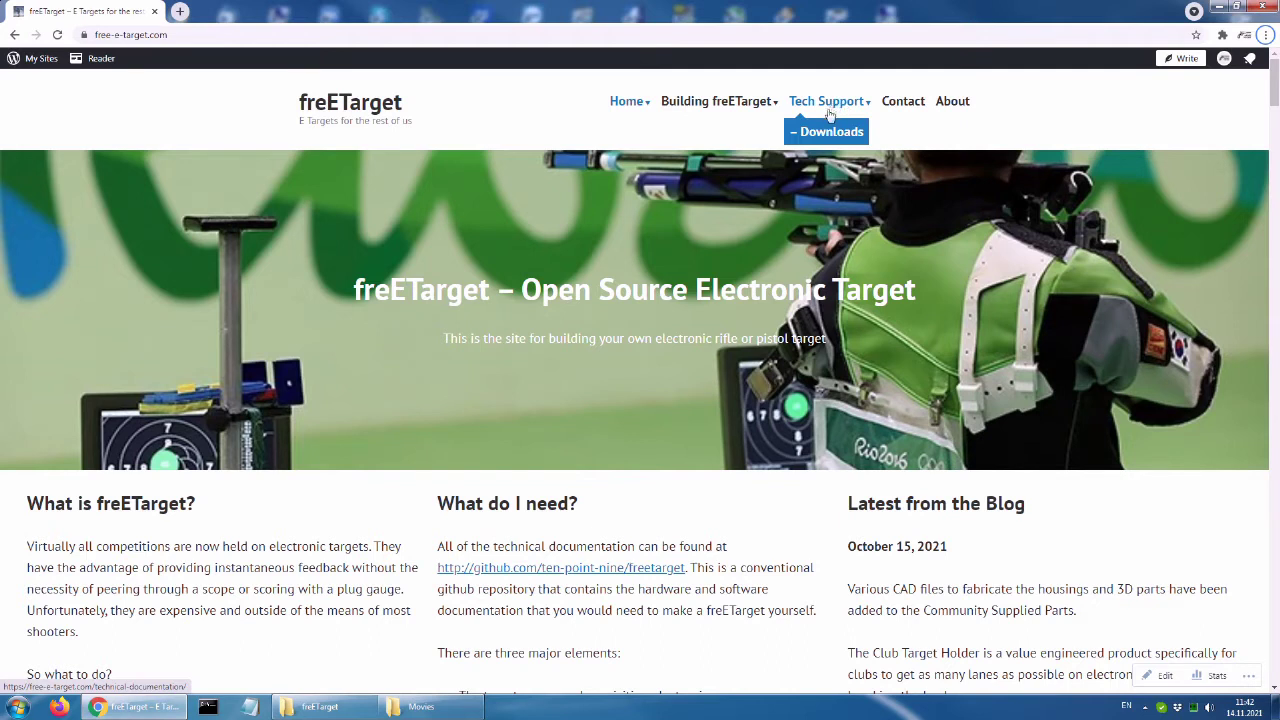
pyautogui.click(824, 137)
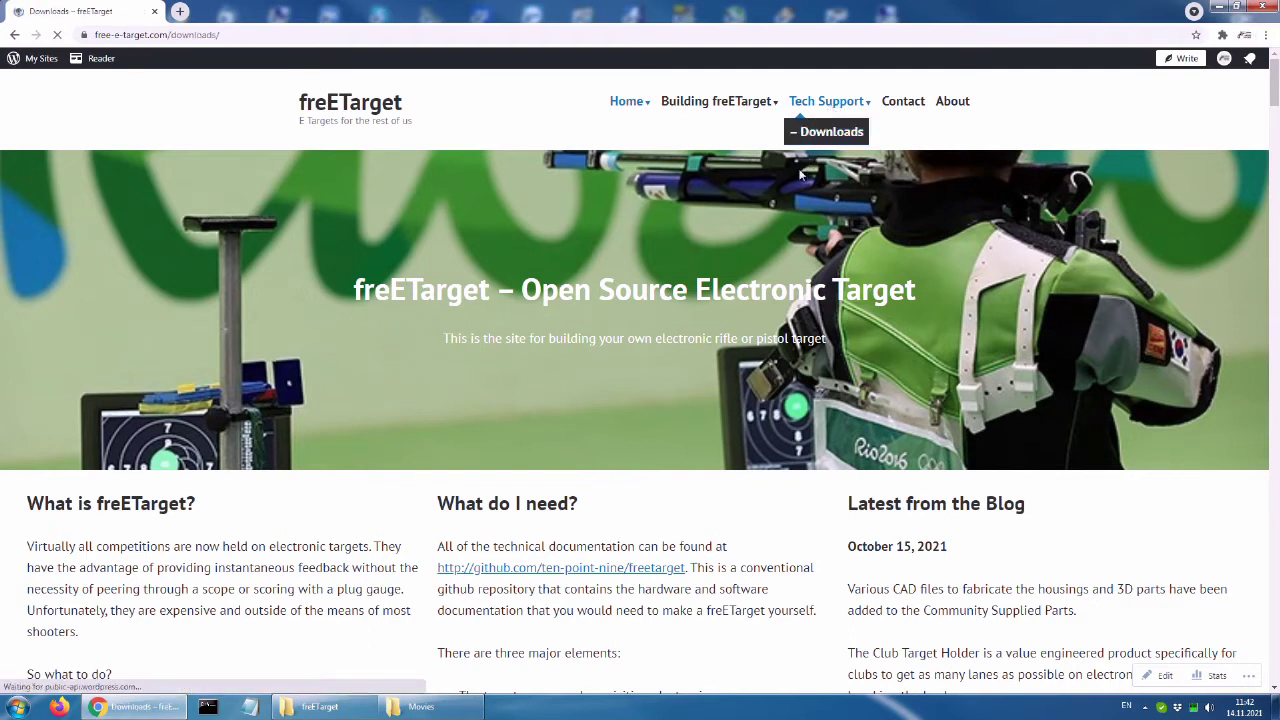
pyautogui.scroll(-1, 645, 402)
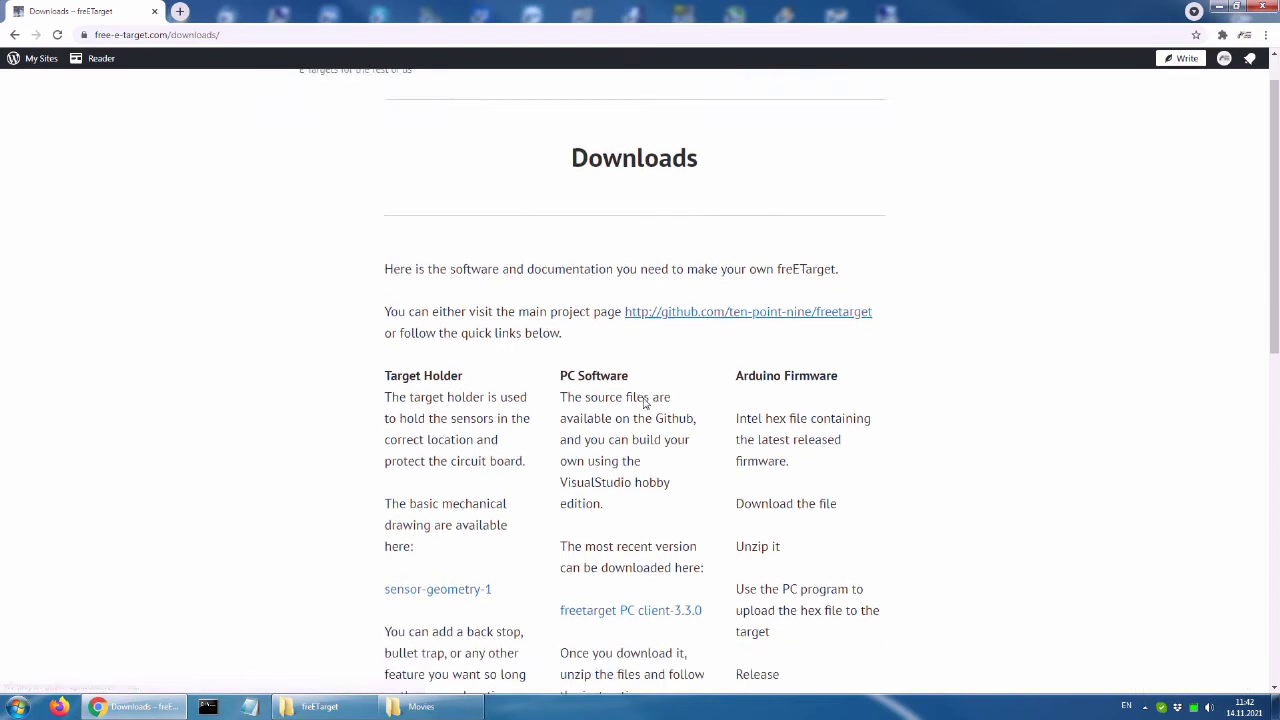
pyautogui.scroll(-2, 645, 402)
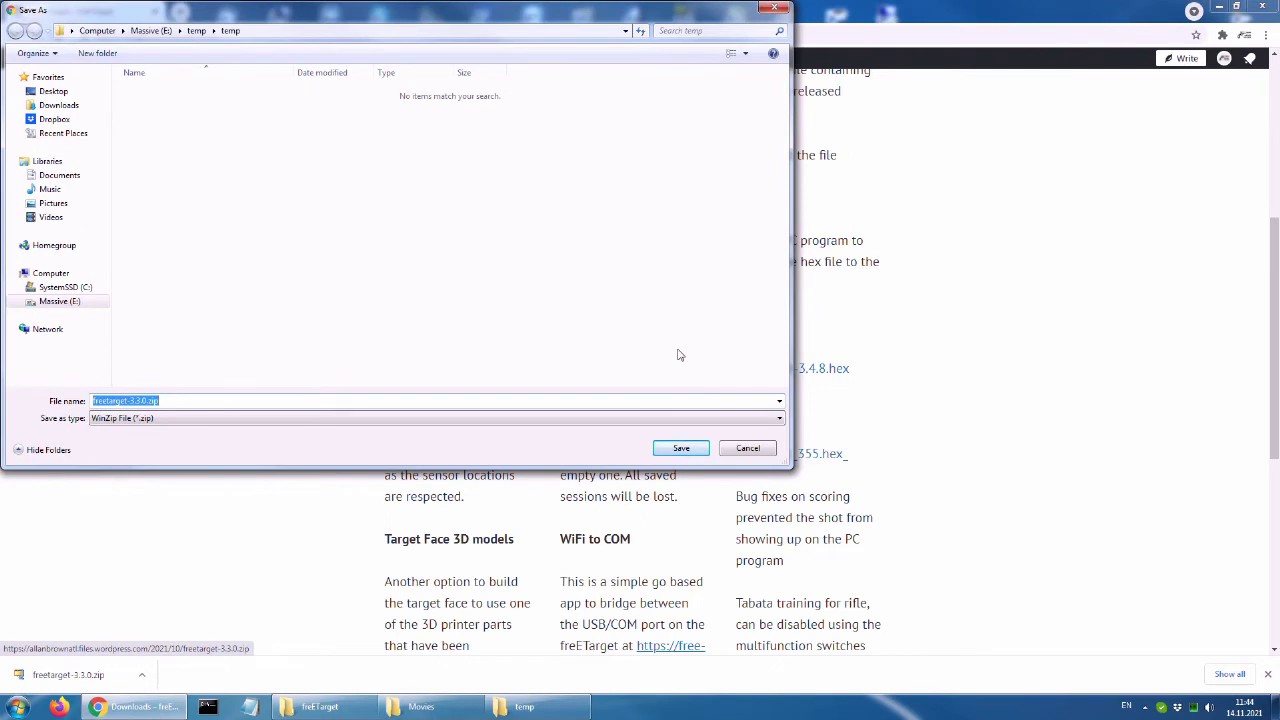
pyautogui.press('Return')
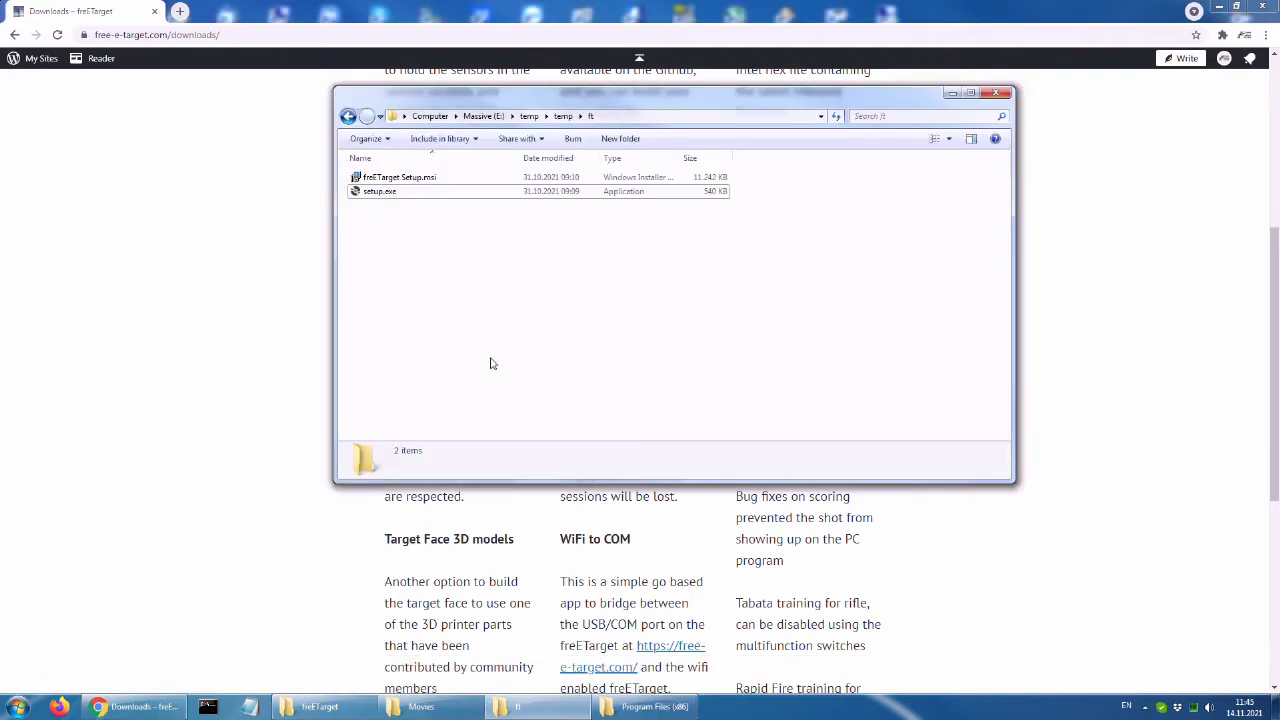
# - Run setup.exe from the extracted ft folder and complete the freETarget setup wizard with its default options
pyautogui.doubleClick(402, 192)
pyautogui.click(677, 365)
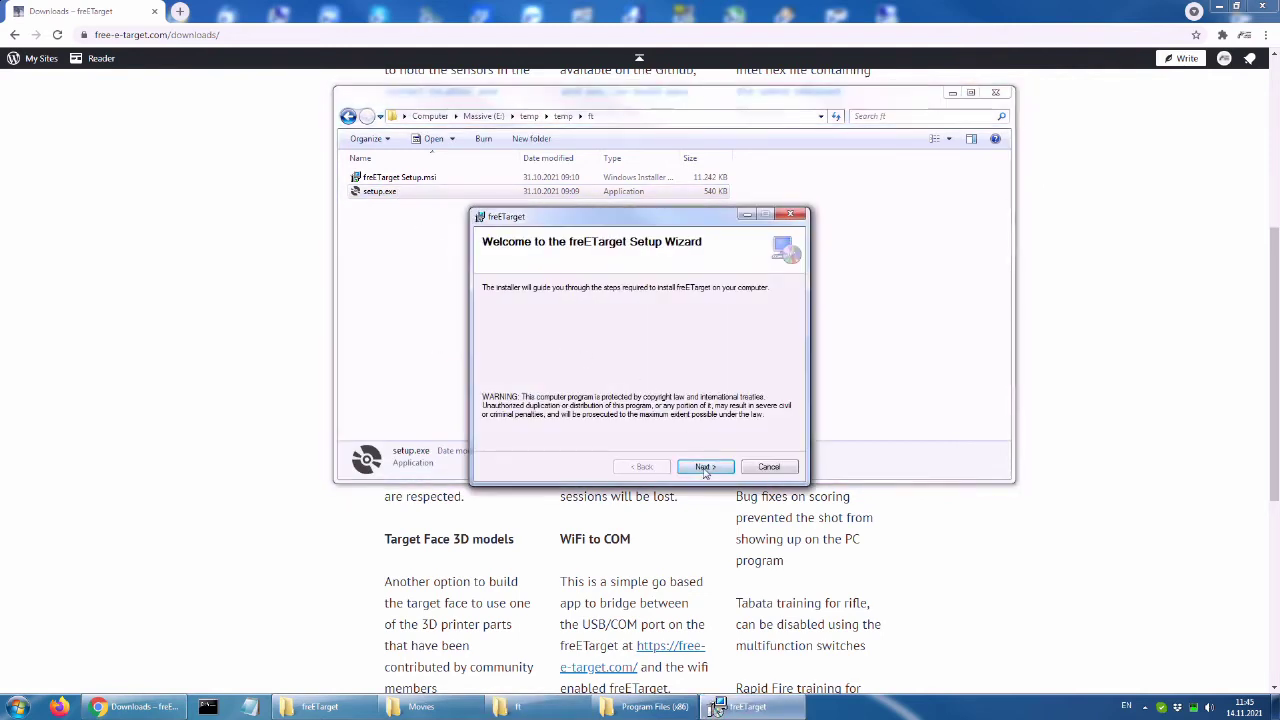
pyautogui.click(705, 468)
pyautogui.click(705, 468)
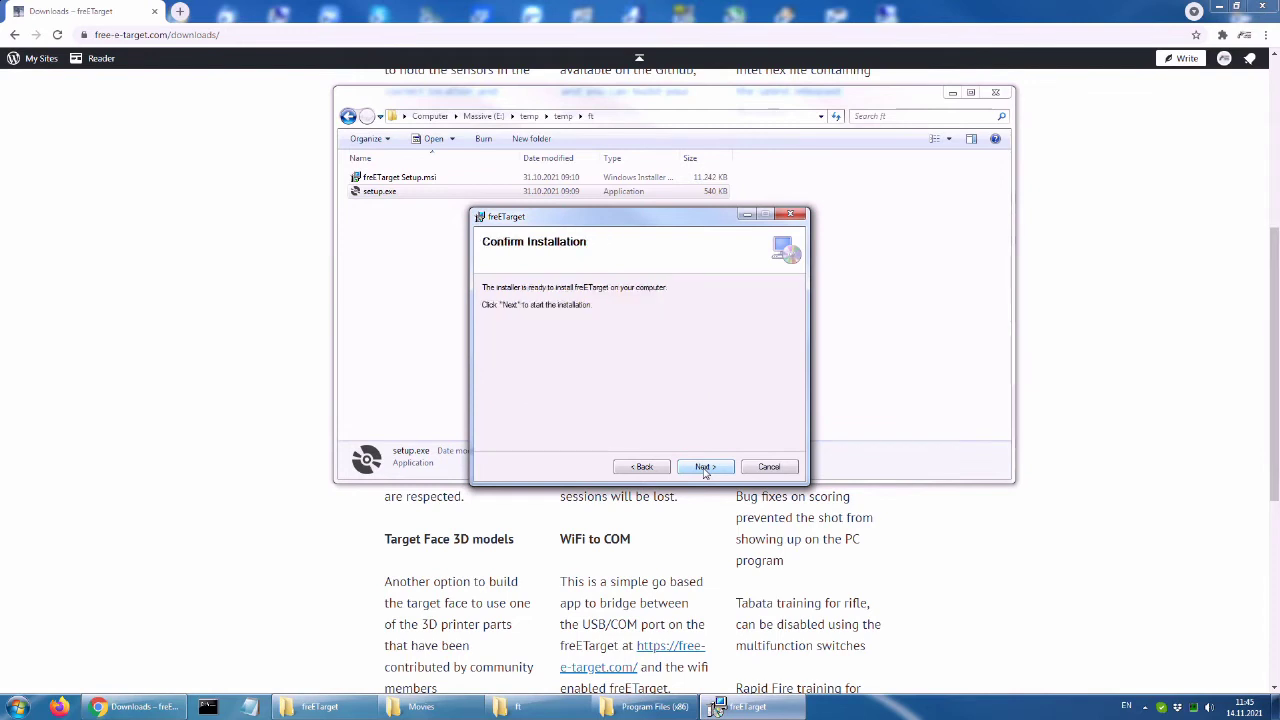
pyautogui.click(705, 467)
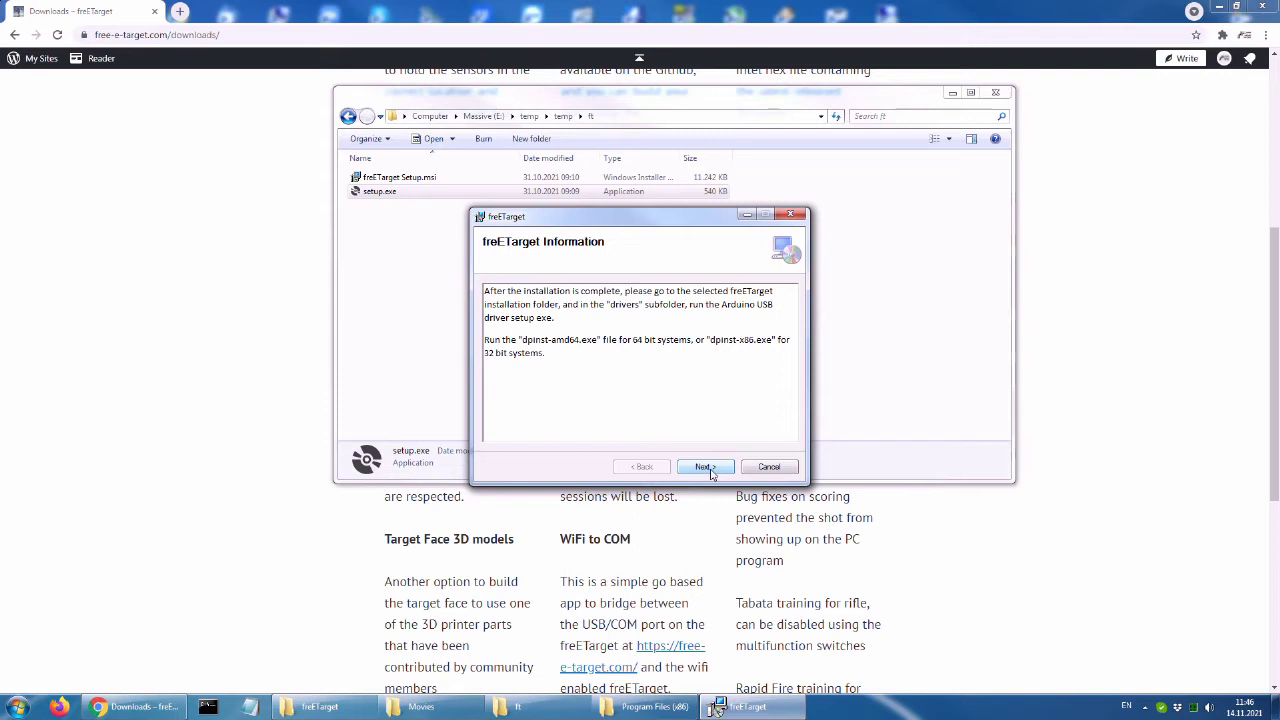
pyautogui.click(710, 471)
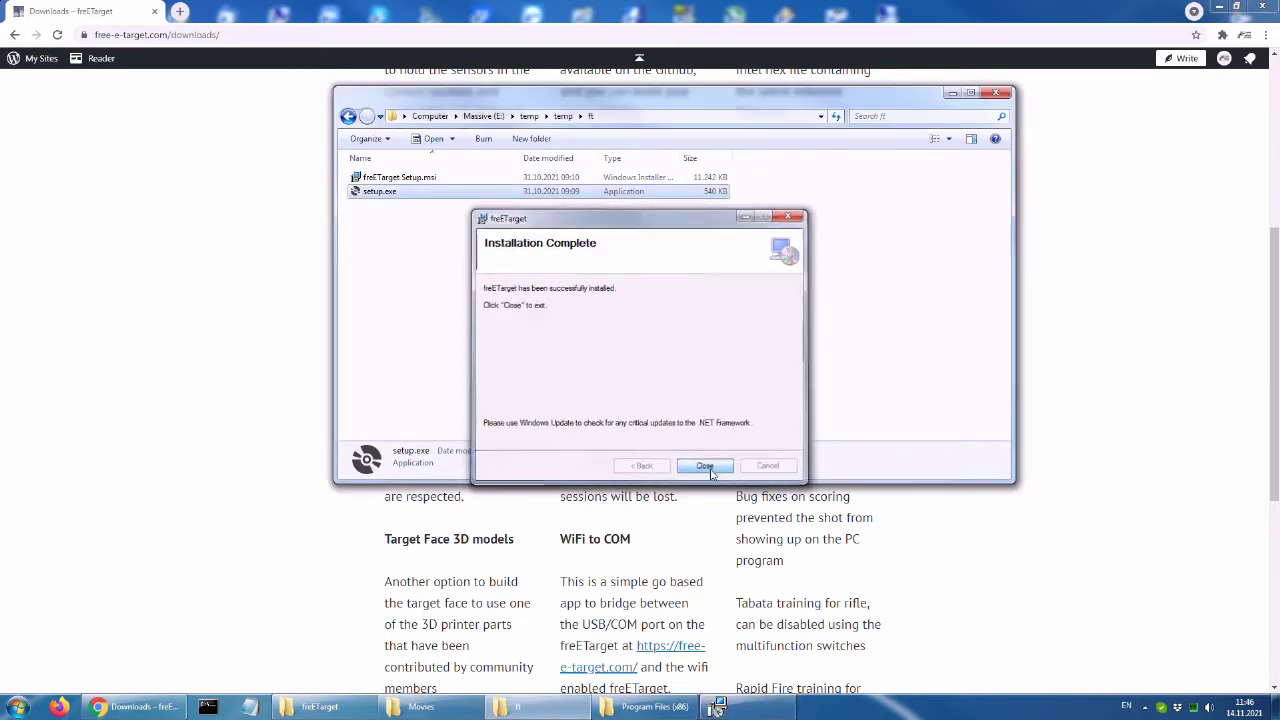
pyautogui.click(708, 470)
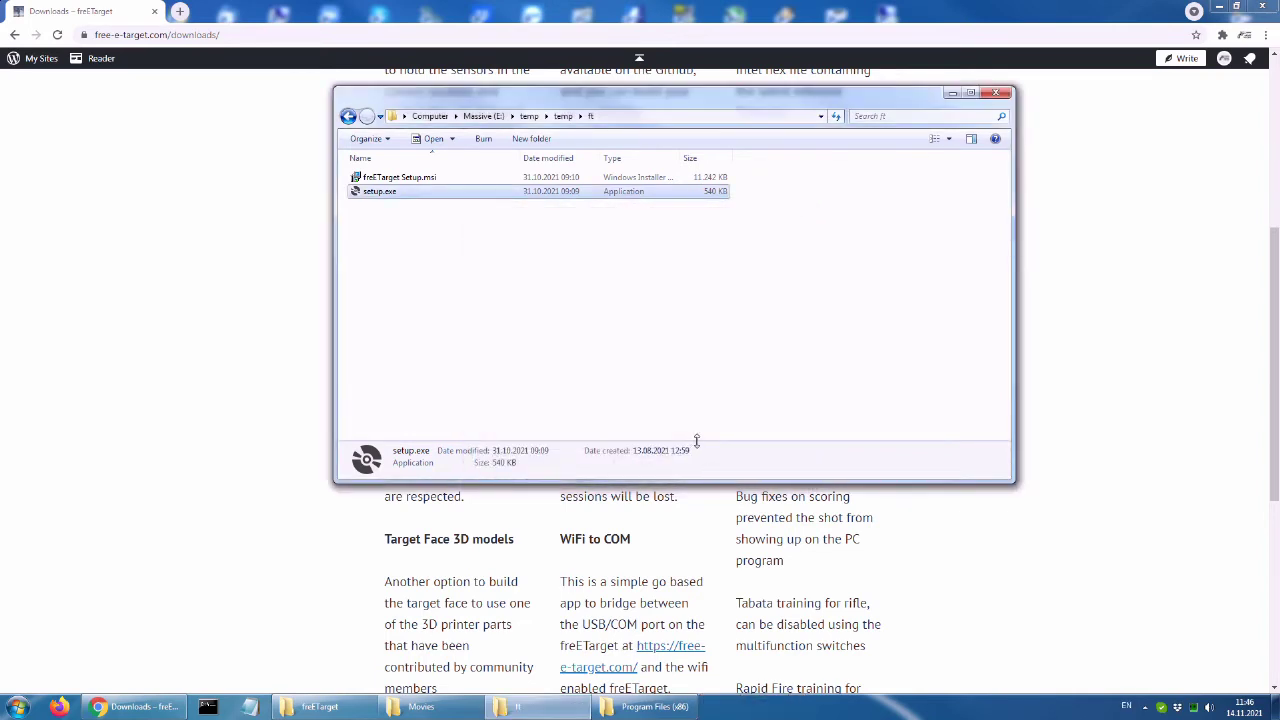
# - Go to the drivers subfolder of freETarget in Program Files (x86) and select the 64-bit driver installer dpinst-amd64.exe
pyautogui.click(660, 710)
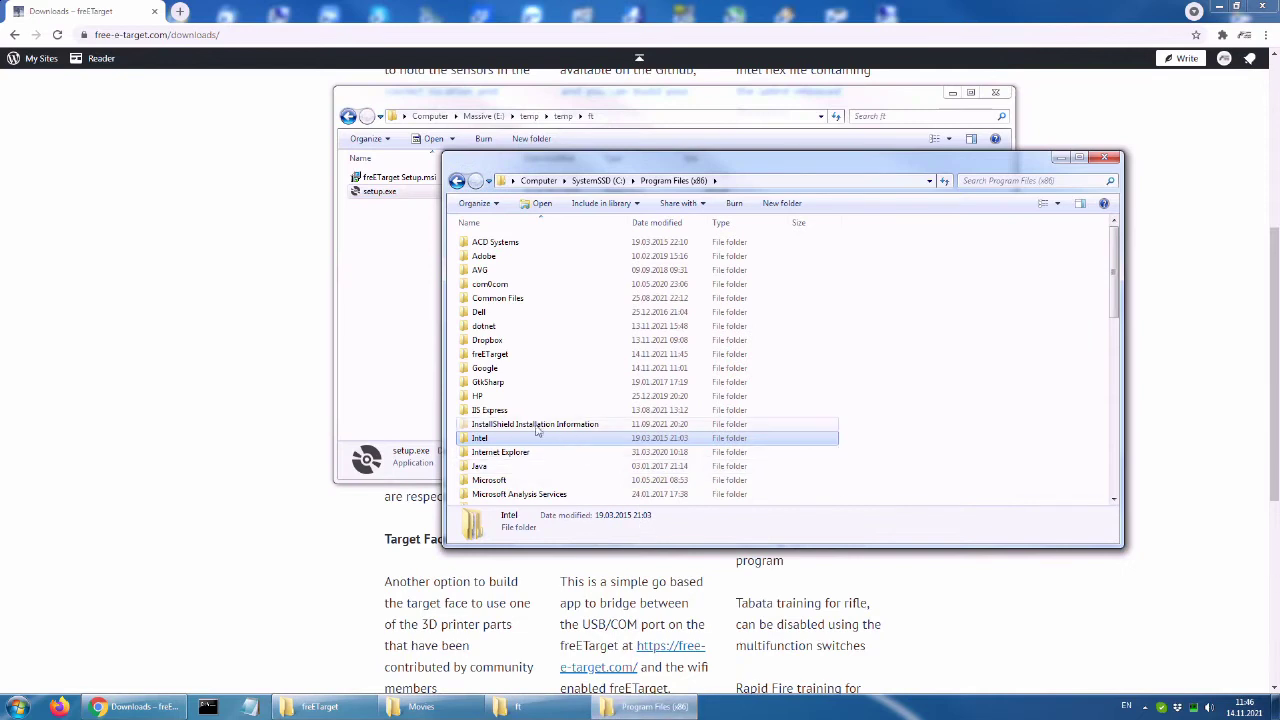
pyautogui.doubleClick(500, 354)
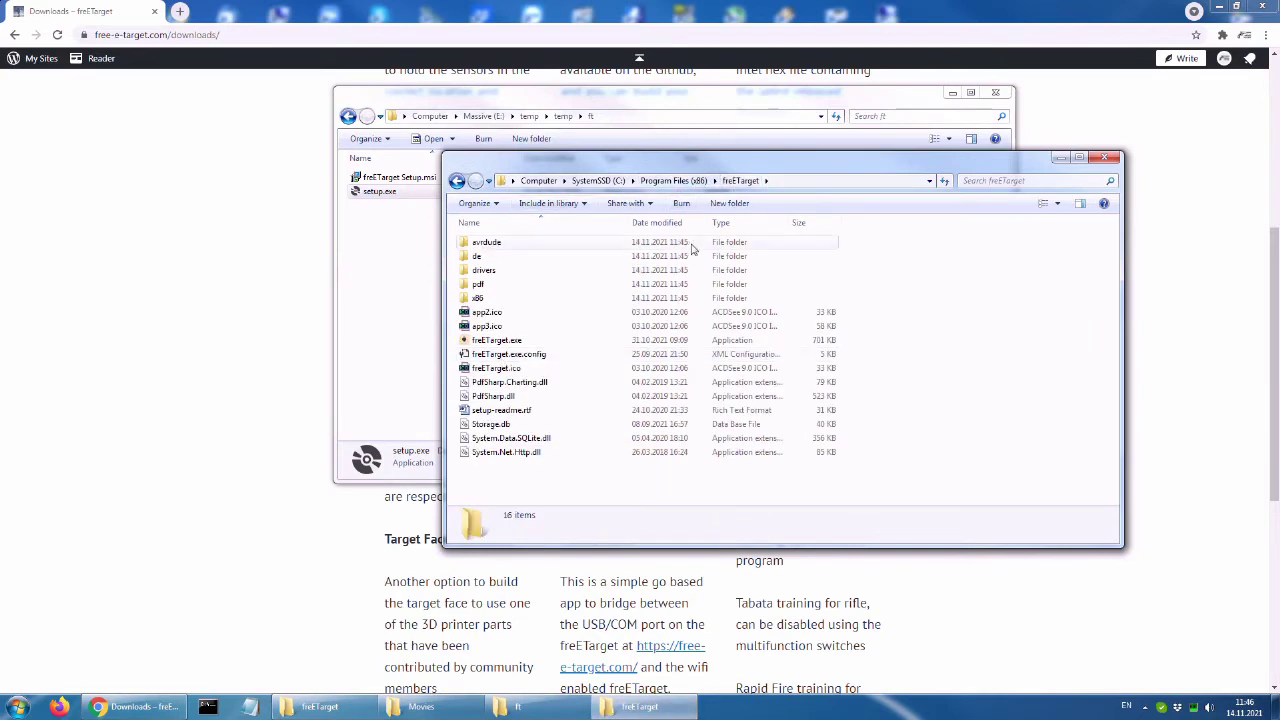
pyautogui.doubleClick(490, 275)
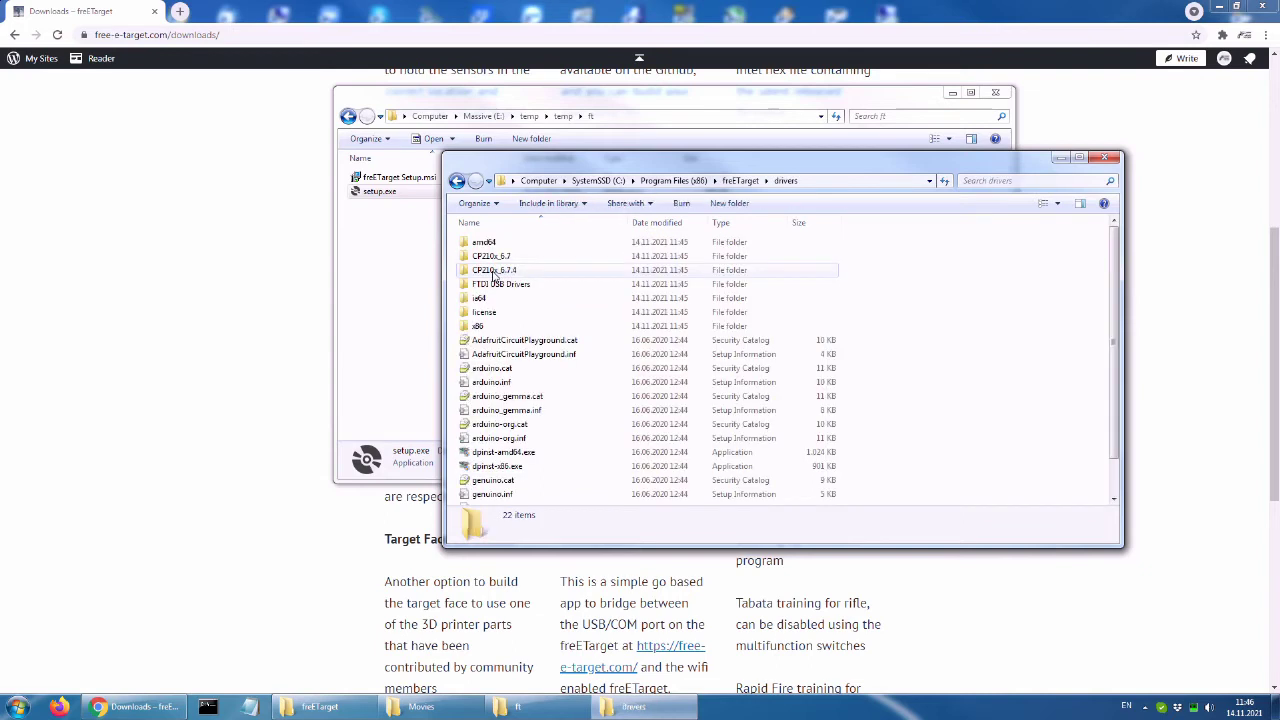
pyautogui.click(517, 457)
pyautogui.click(517, 466)
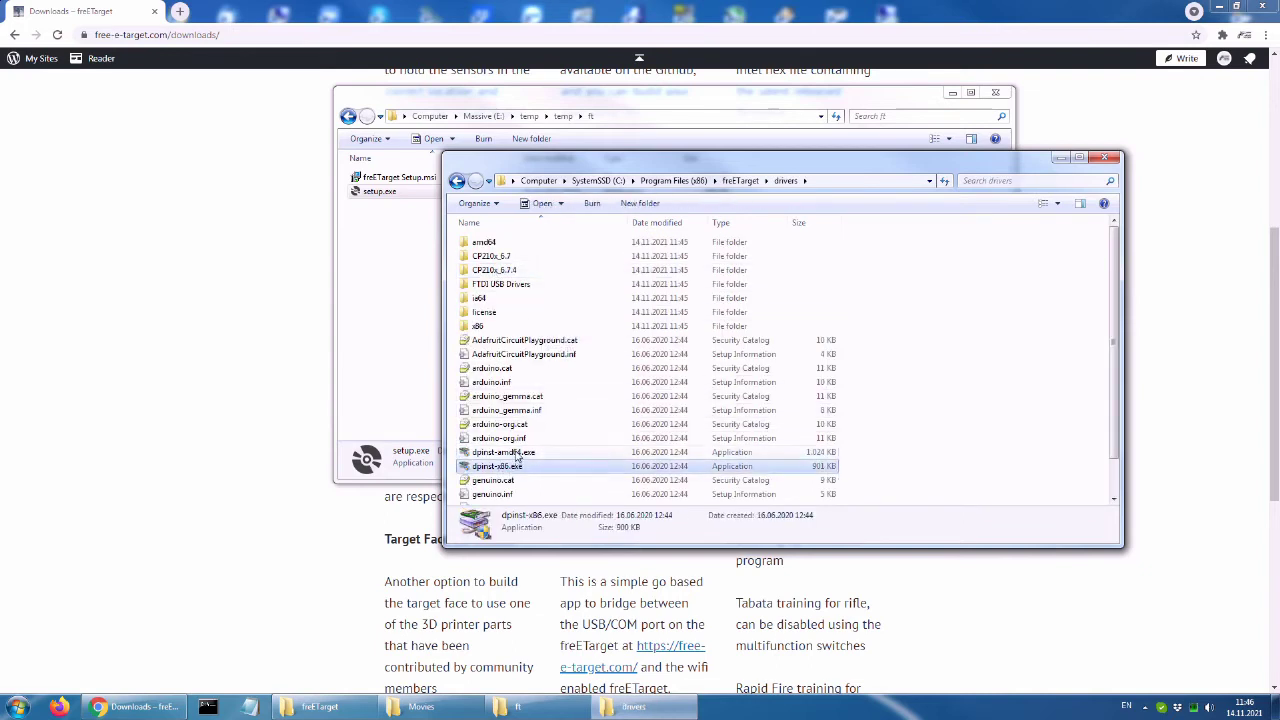
pyautogui.click(522, 454)
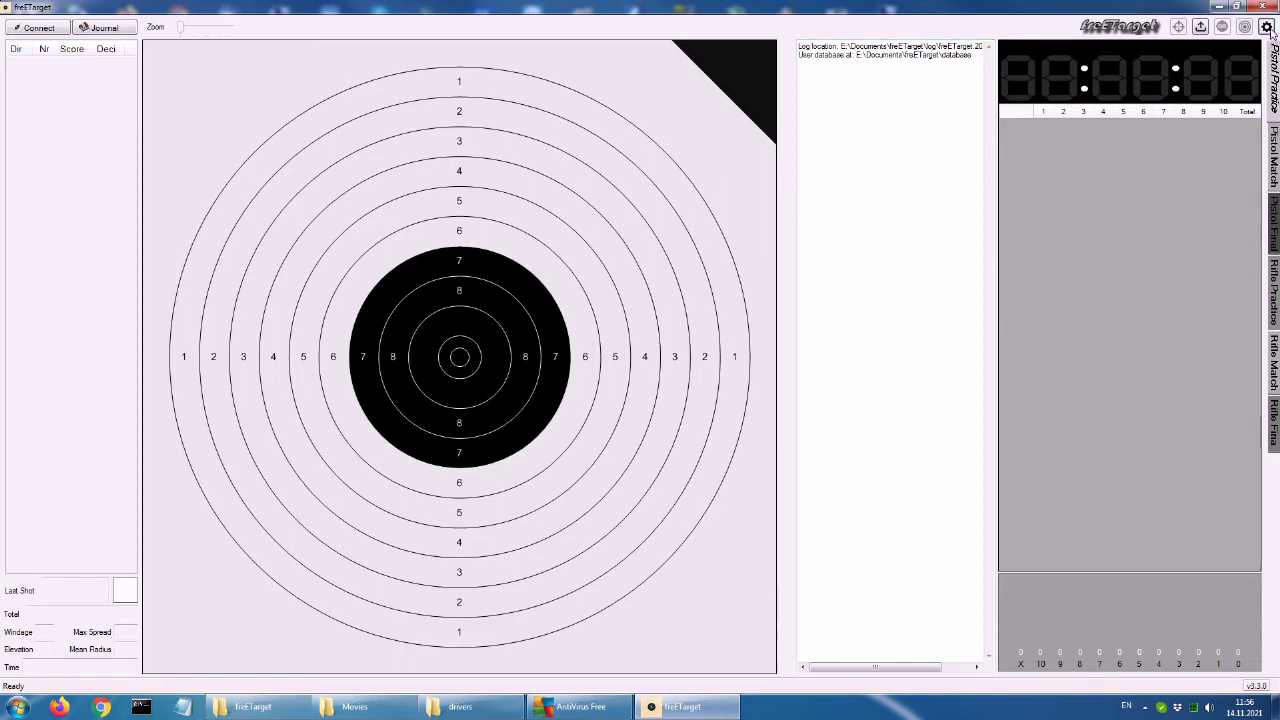
# - Check the general options in freETarget's local settings and close the dialog without saving
pyautogui.click(1266, 28)
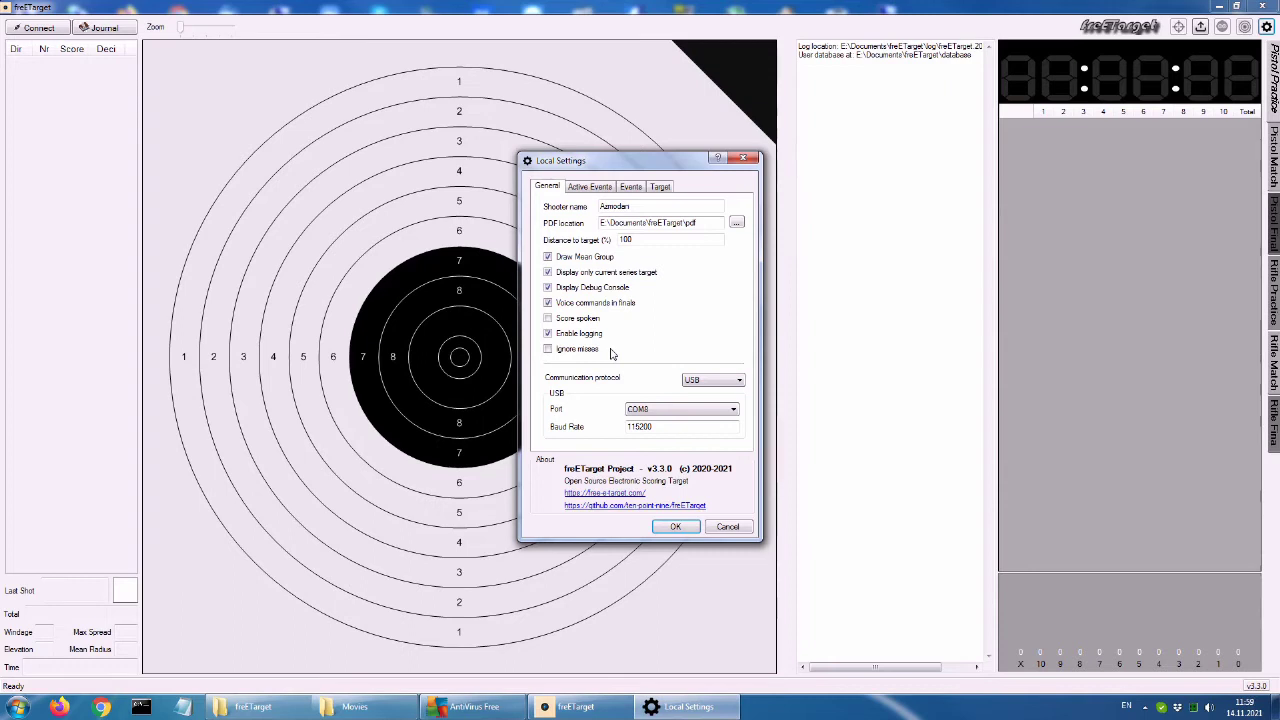
pyautogui.click(728, 527)
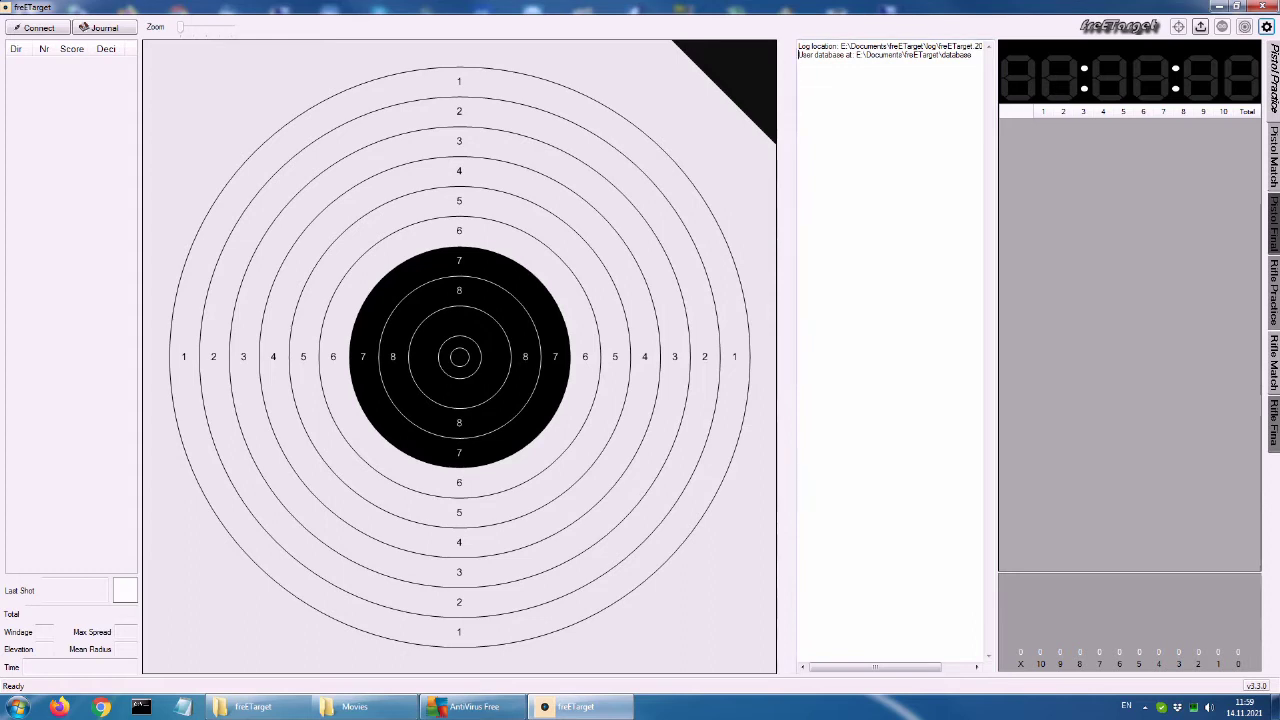
# - Highlight the user database path line in the debug console
pyautogui.hotkey('shift', 'Right')
pyautogui.hotkey('shift', 'Right')
pyautogui.hotkey('shift', 'Right')
pyautogui.hotkey('shift', 'Right')
pyautogui.hotkey('shift', 'Right')
pyautogui.hotkey('shift', 'Right')
pyautogui.hotkey('shift', 'Right')
pyautogui.hotkey('shift', 'Right')
pyautogui.hotkey('shift', 'Right')
pyautogui.hotkey('shift', 'Right')
pyautogui.hotkey('shift', 'Right')
pyautogui.hotkey('shift', 'Right')
pyautogui.hotkey('shift', 'Right')
pyautogui.hotkey('shift', 'Right')
pyautogui.hotkey('shift', 'Right')
pyautogui.hotkey('shift', 'Right')
pyautogui.hotkey('shift', 'Right')
pyautogui.hotkey('shift', 'Right')
pyautogui.hotkey('shift', 'Right')
pyautogui.hotkey('shift', 'Right')
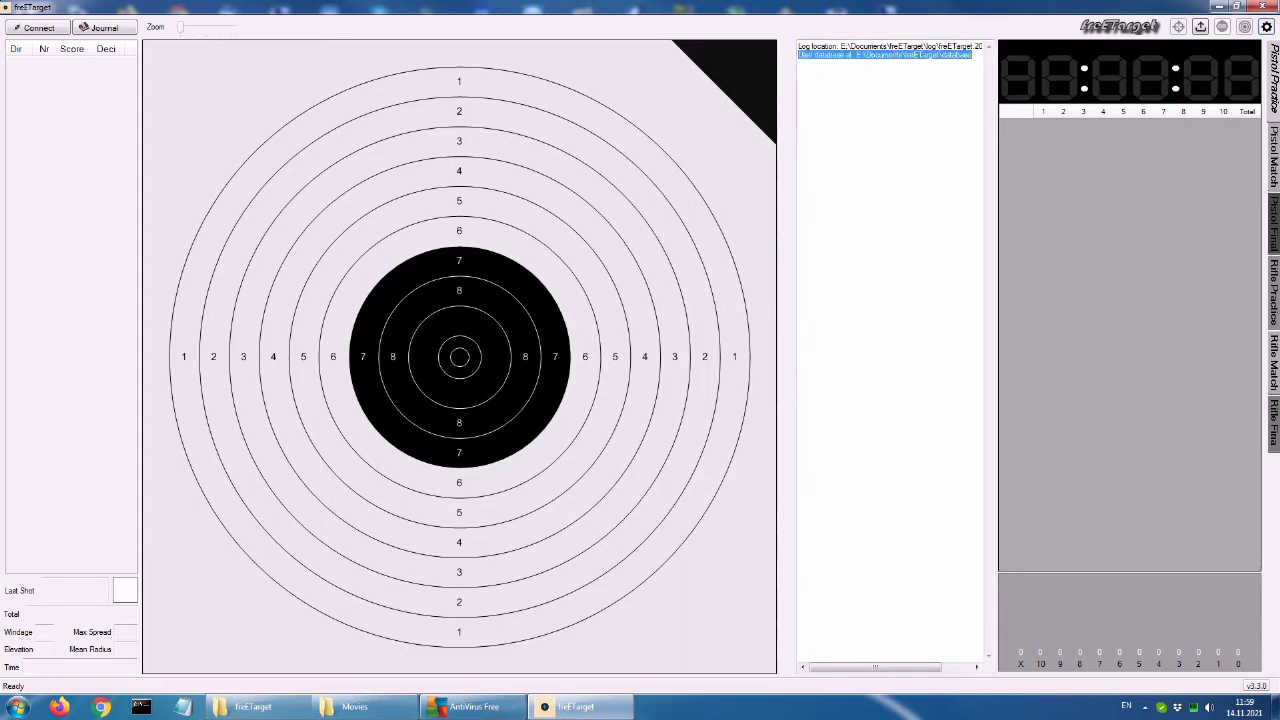
# - Examine the database, log, pdf and sessionExport folders in My Documents\freETarget and return to the freETarget window
pyautogui.click(252, 707)
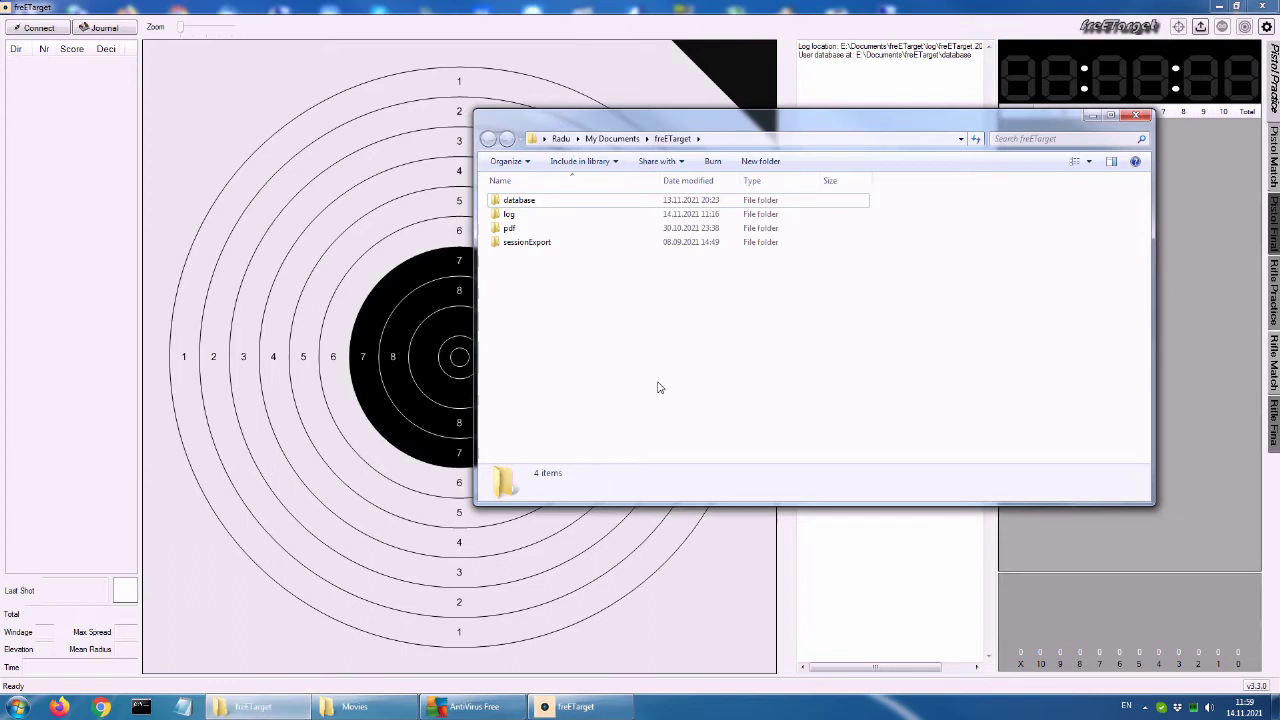
pyautogui.click(516, 201)
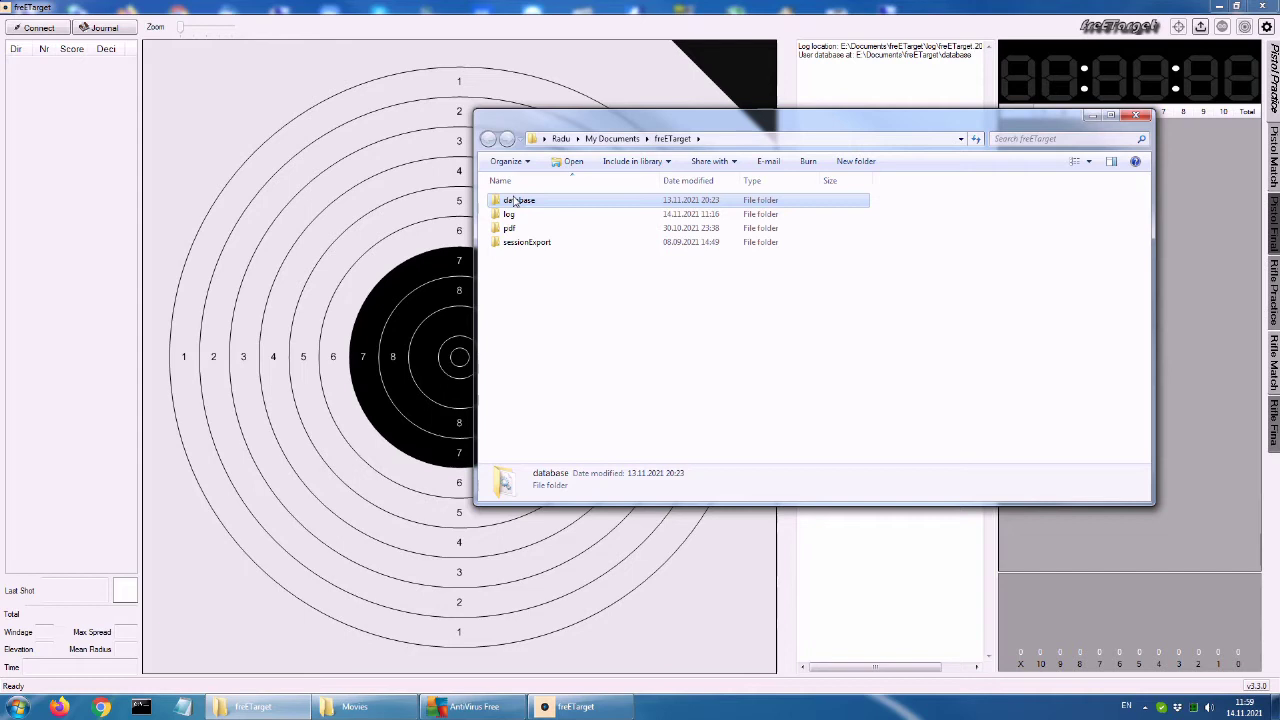
pyautogui.click(511, 217)
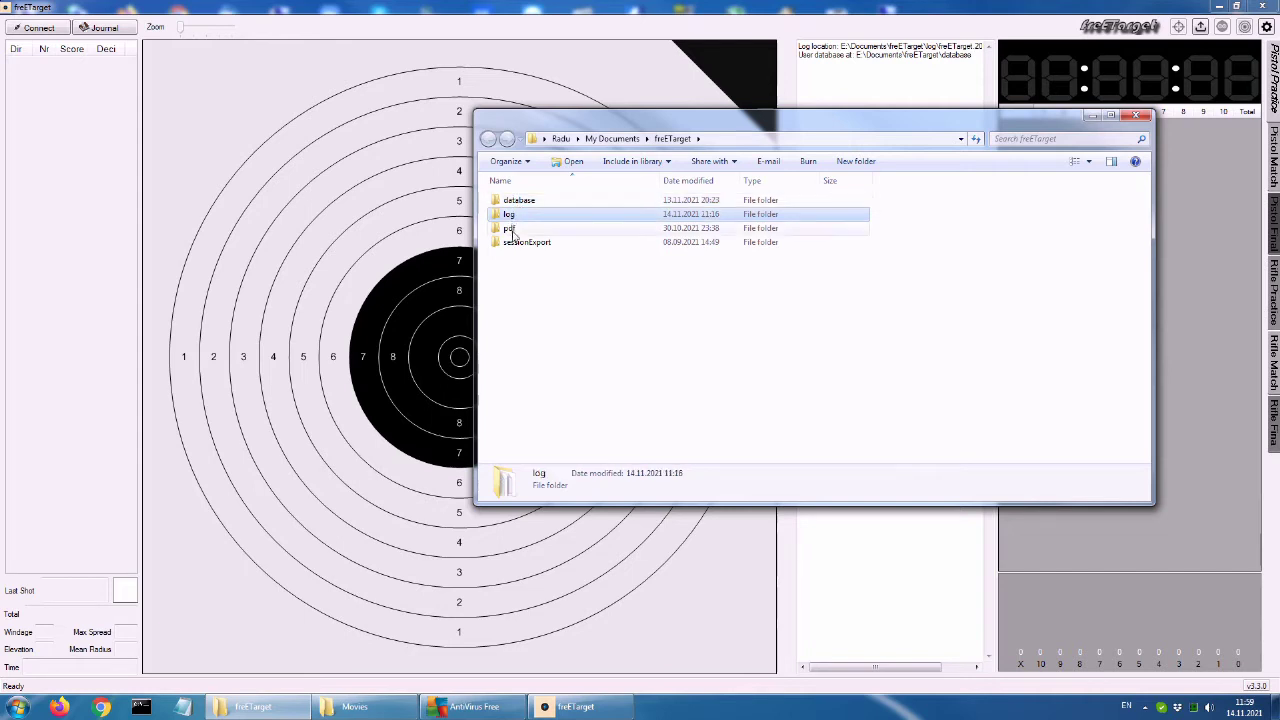
pyautogui.click(510, 230)
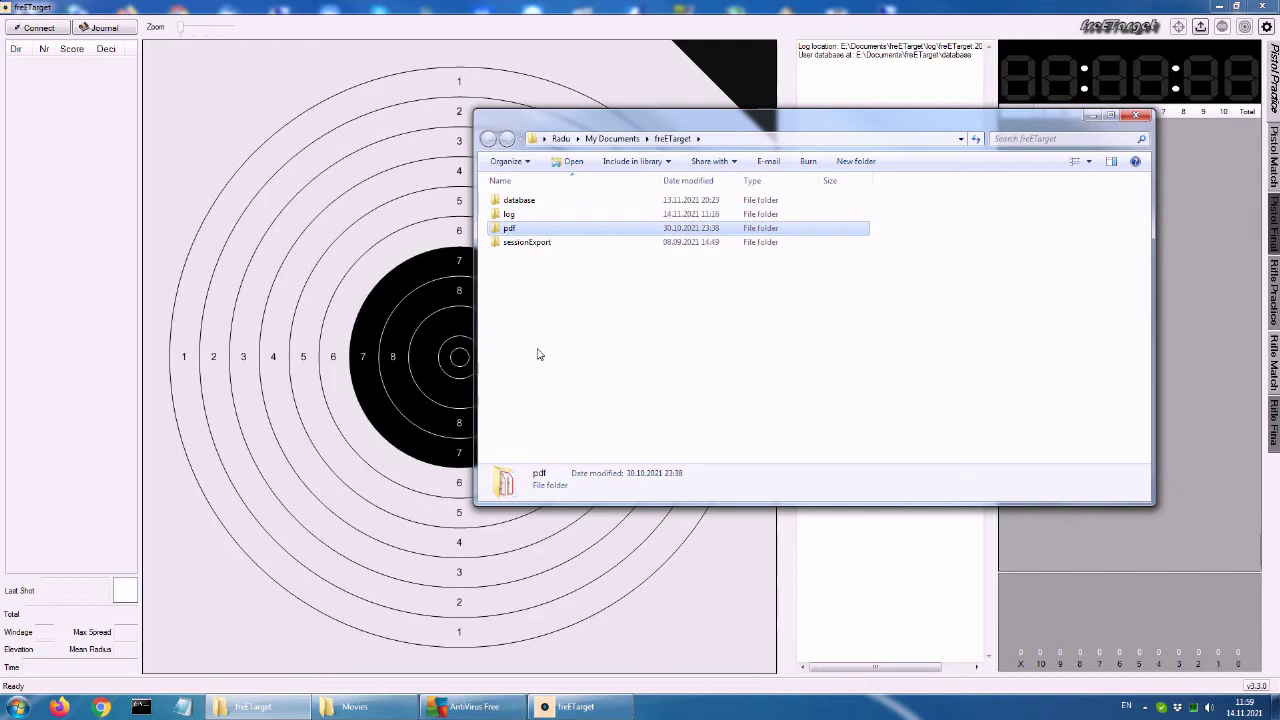
pyautogui.click(517, 247)
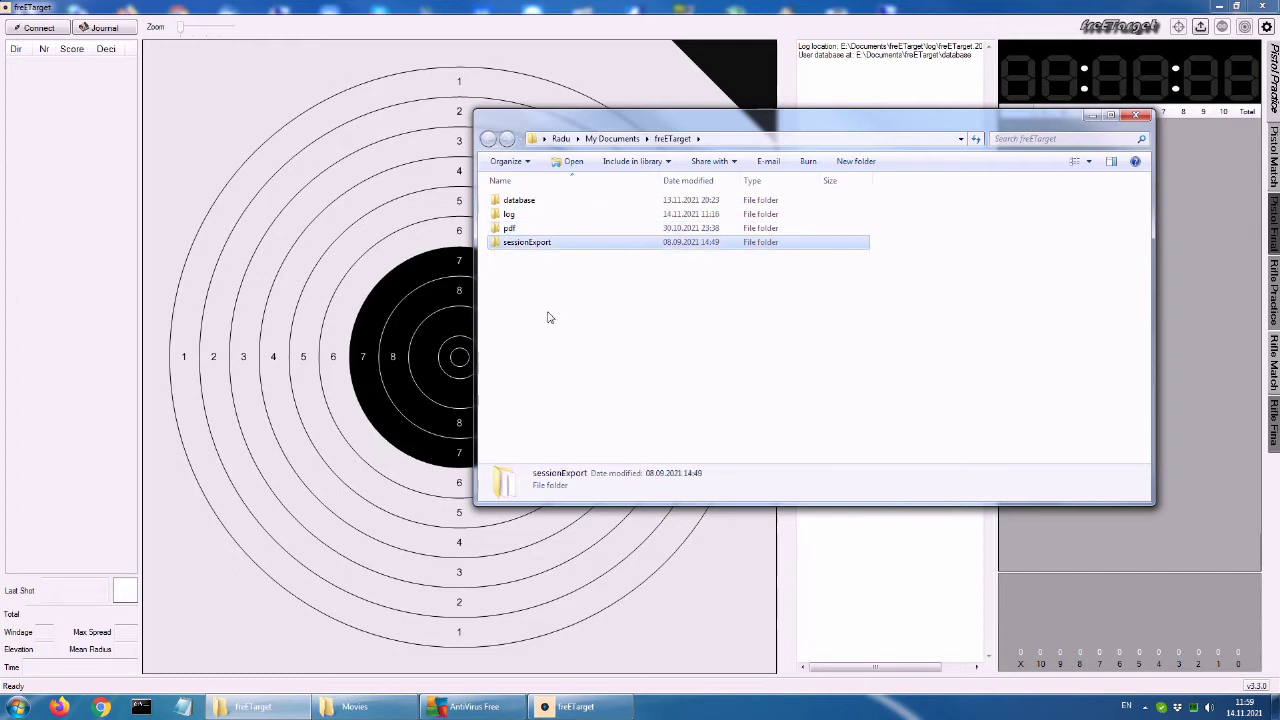
pyautogui.click(569, 343)
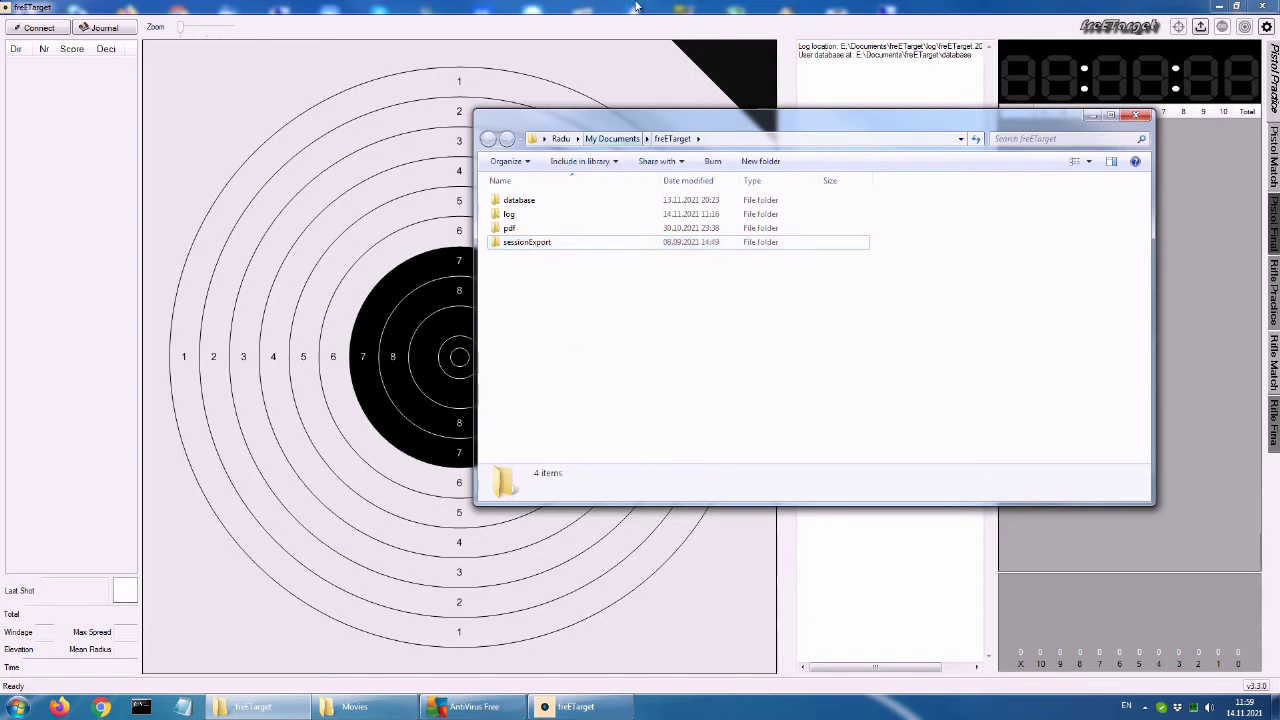
pyautogui.click(637, 6)
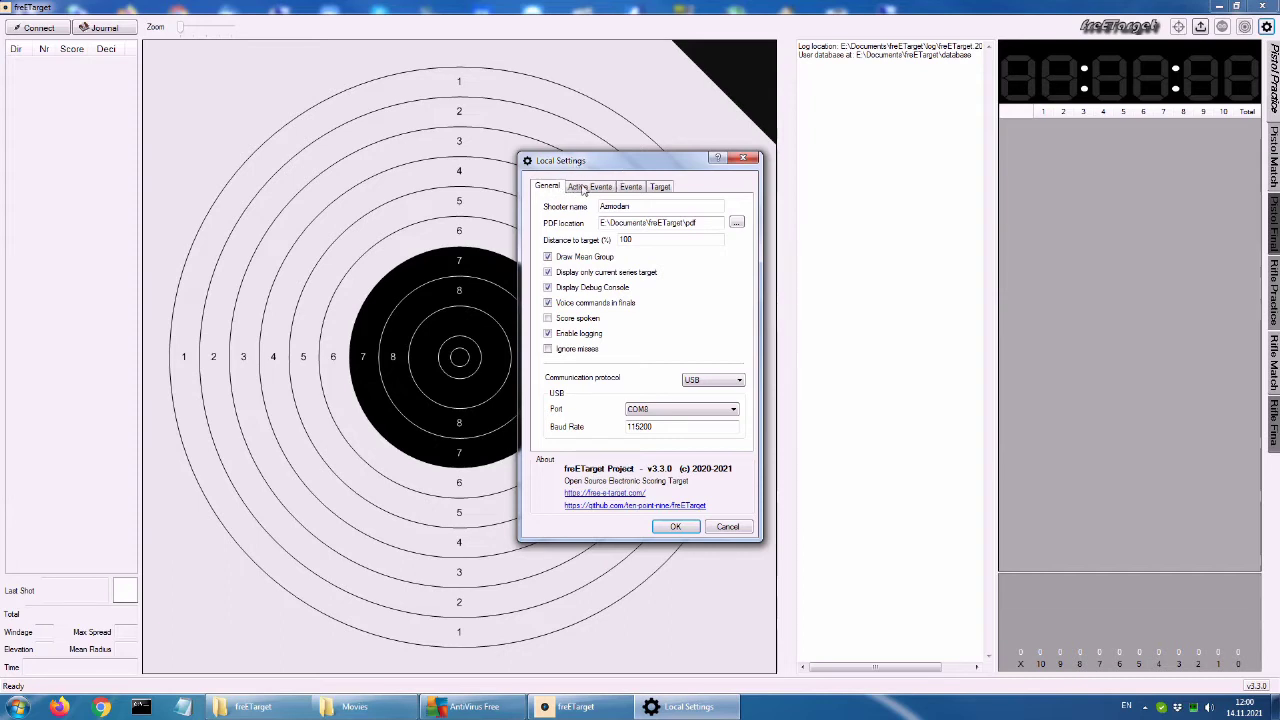
# - Look through the active events, event definitions and target pages of the local settings and return to the general options
pyautogui.click(586, 188)
pyautogui.click(632, 188)
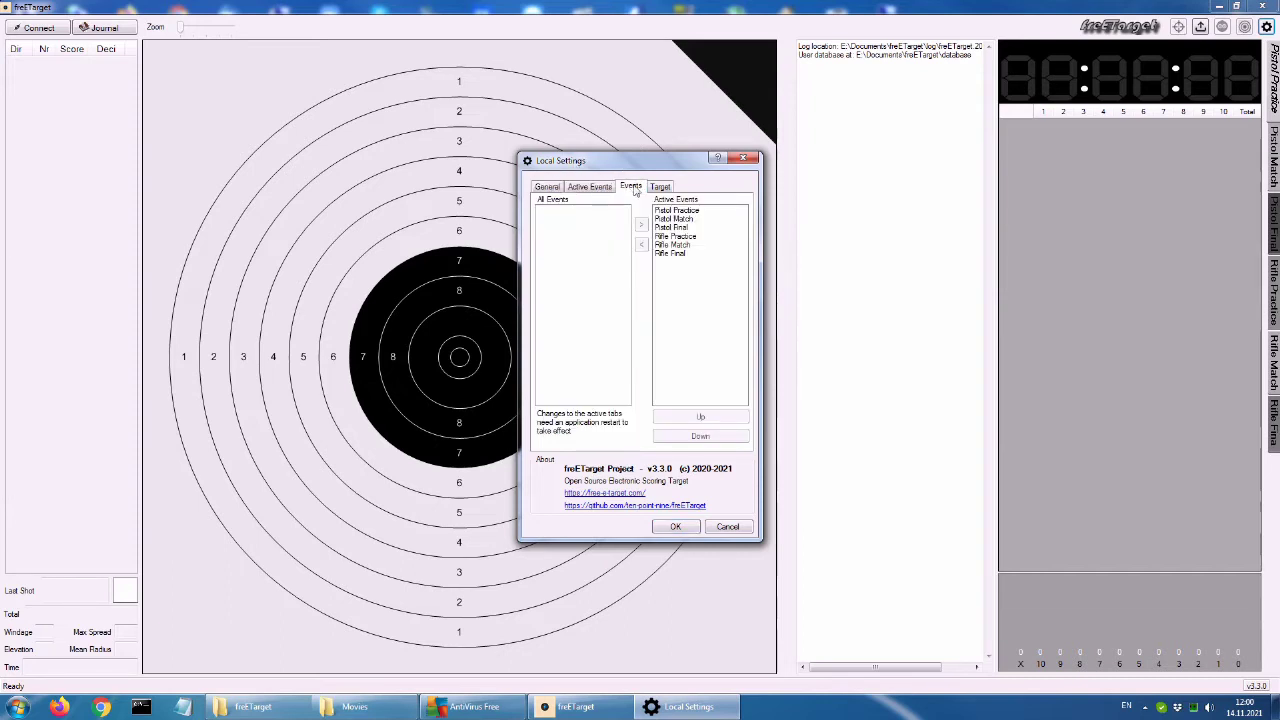
pyautogui.click(660, 187)
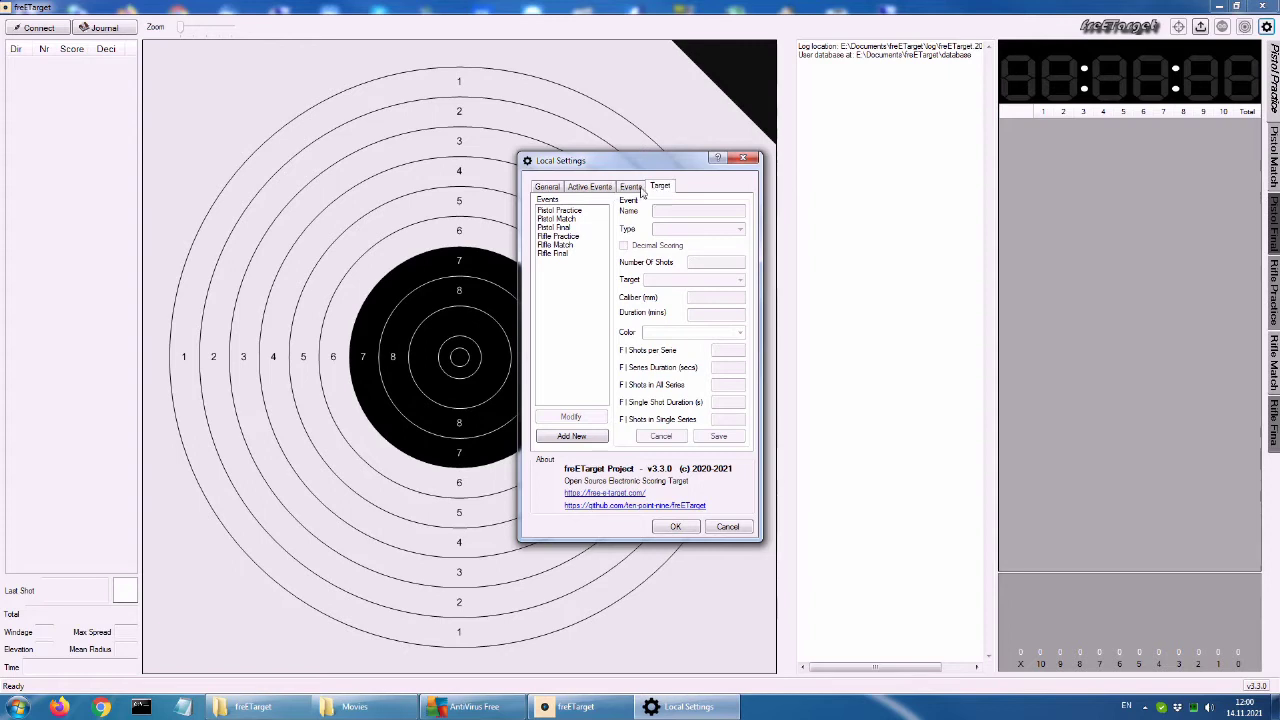
pyautogui.click(547, 188)
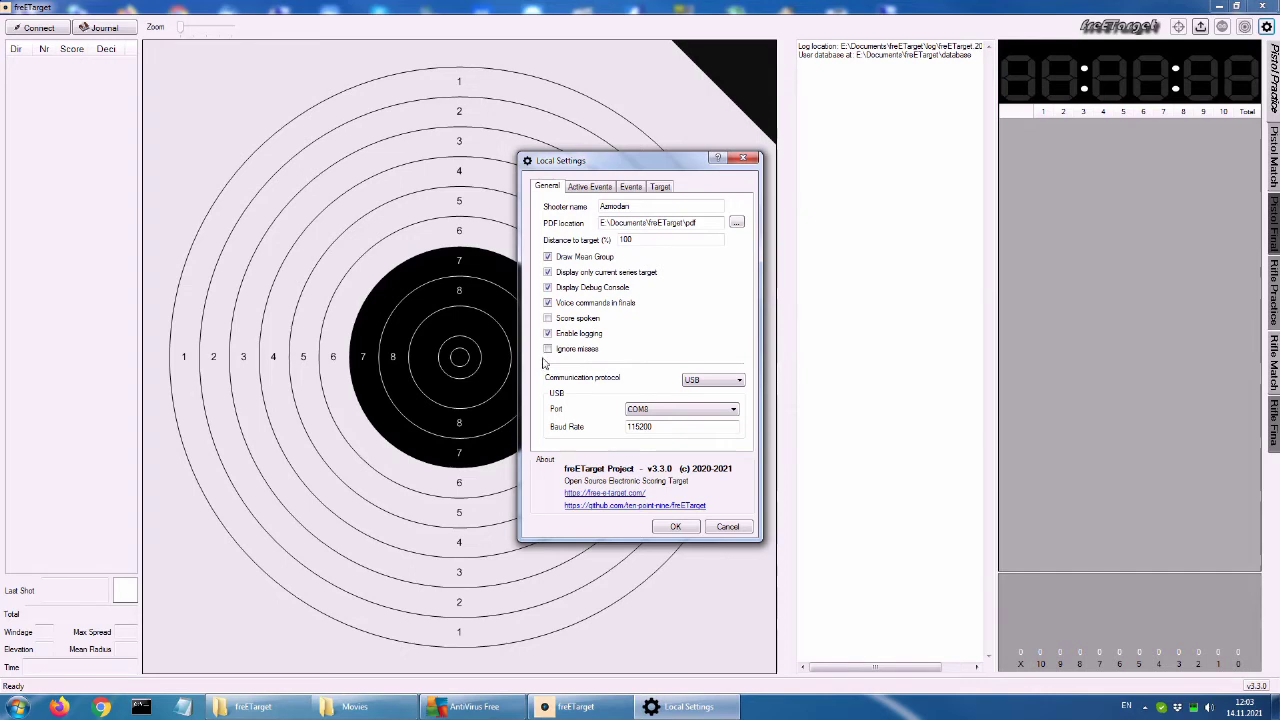
# - Switch the communication protocol to TCP to view its connection fields and set it back to USB
pyautogui.click(713, 383)
pyautogui.click(708, 404)
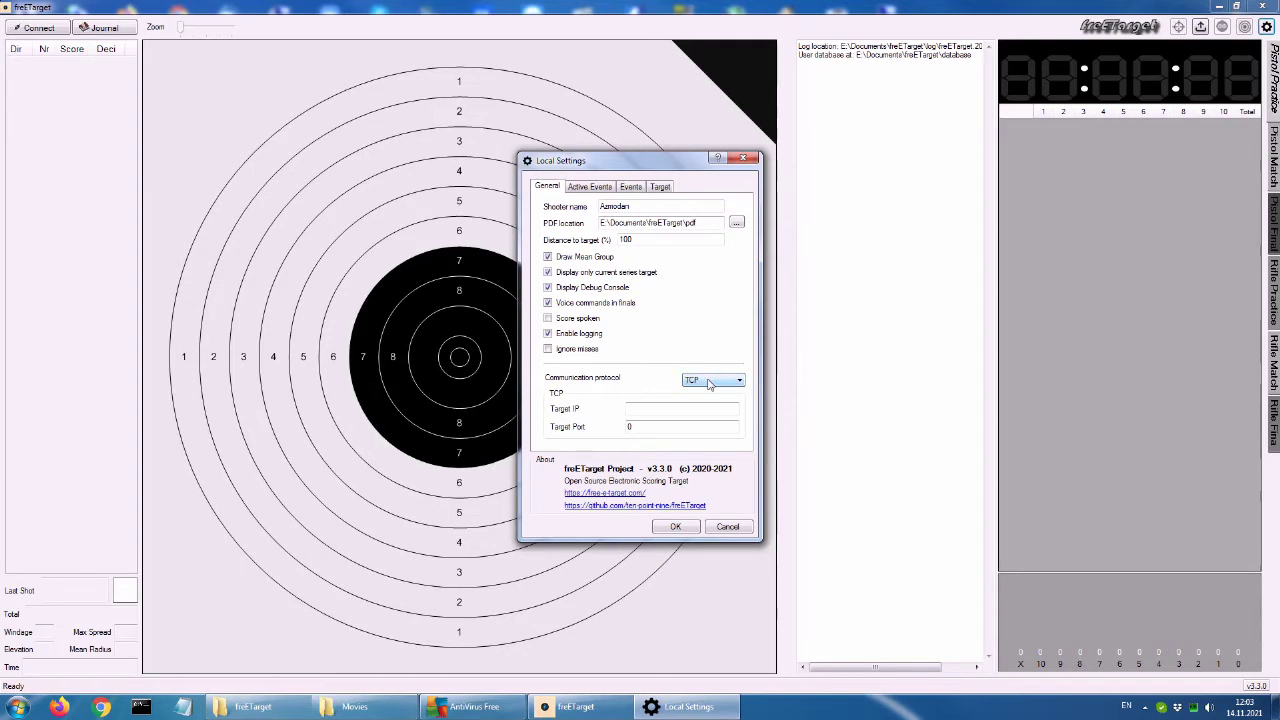
pyautogui.click(708, 384)
pyautogui.click(706, 395)
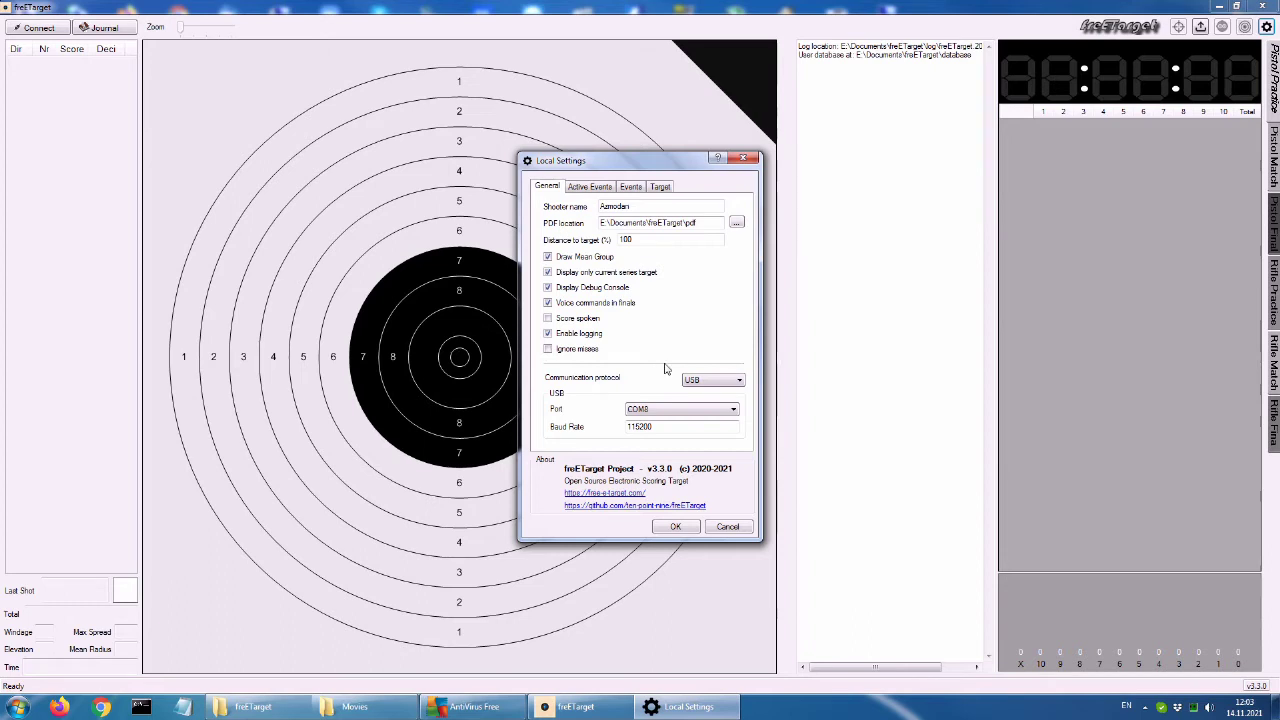
# - Set the USB port to COM12 and go through the shooter name, PDF location and distance to target fields
pyautogui.click(676, 412)
pyautogui.click(666, 450)
pyautogui.click(642, 210)
pyautogui.click(611, 222)
pyautogui.click(632, 240)
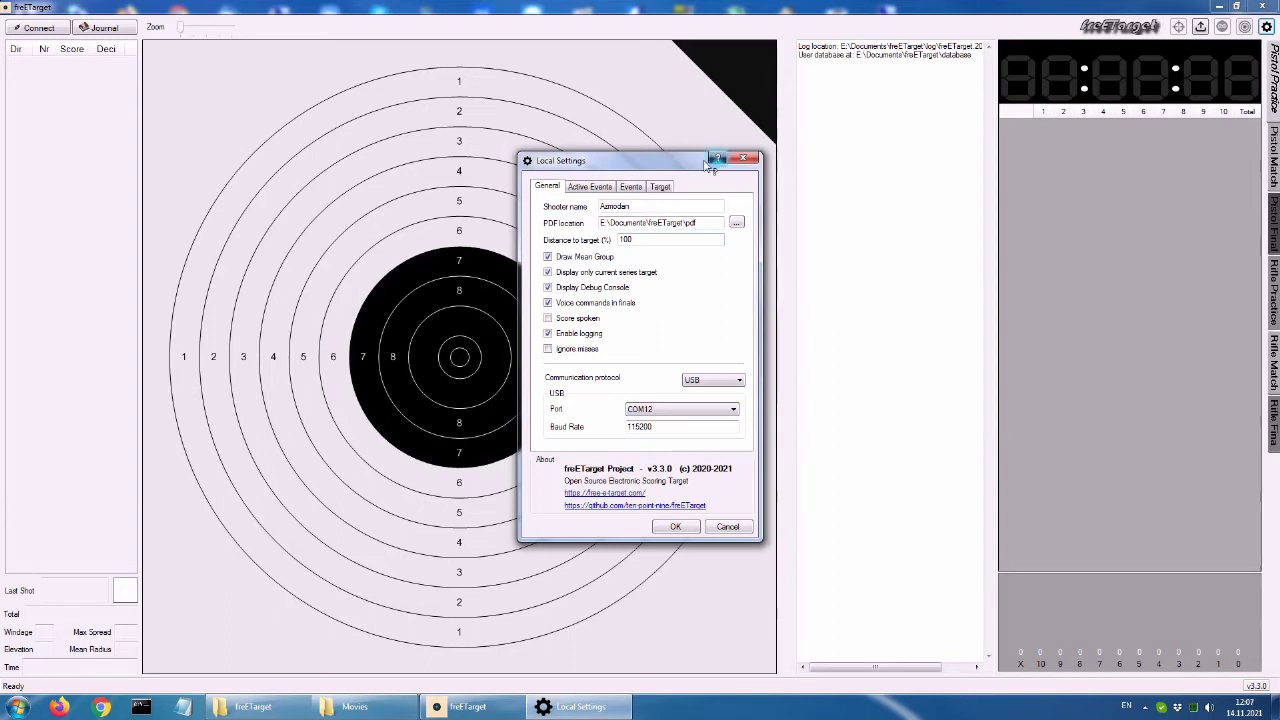
# - View the context help for the Draw Mean Group and Enable logging options
pyautogui.click(590, 258)
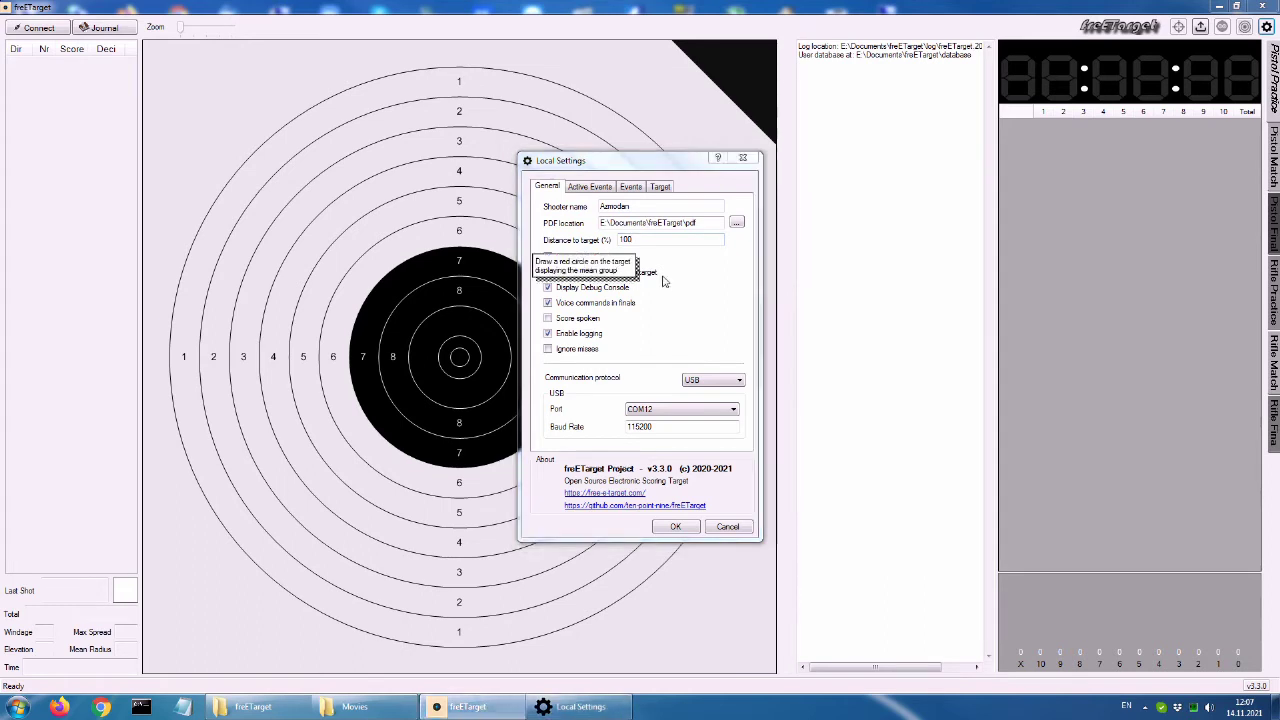
pyautogui.click(713, 278)
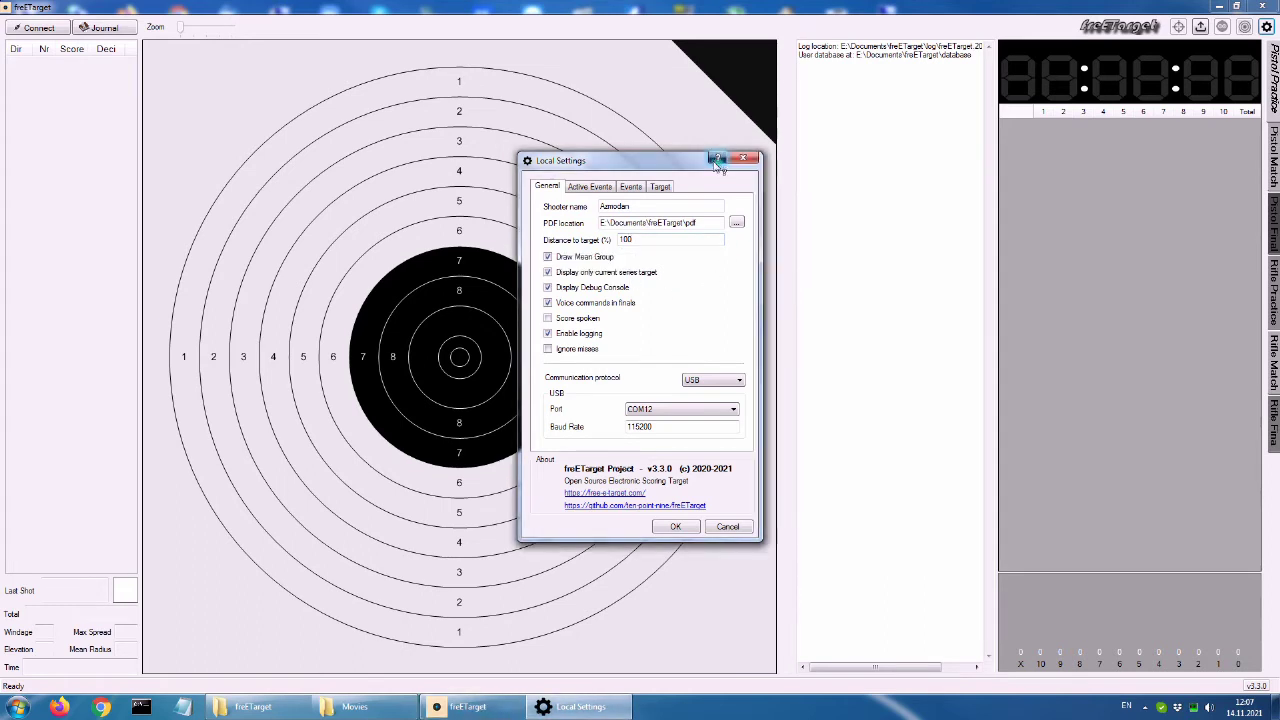
pyautogui.click(608, 334)
pyautogui.click(713, 190)
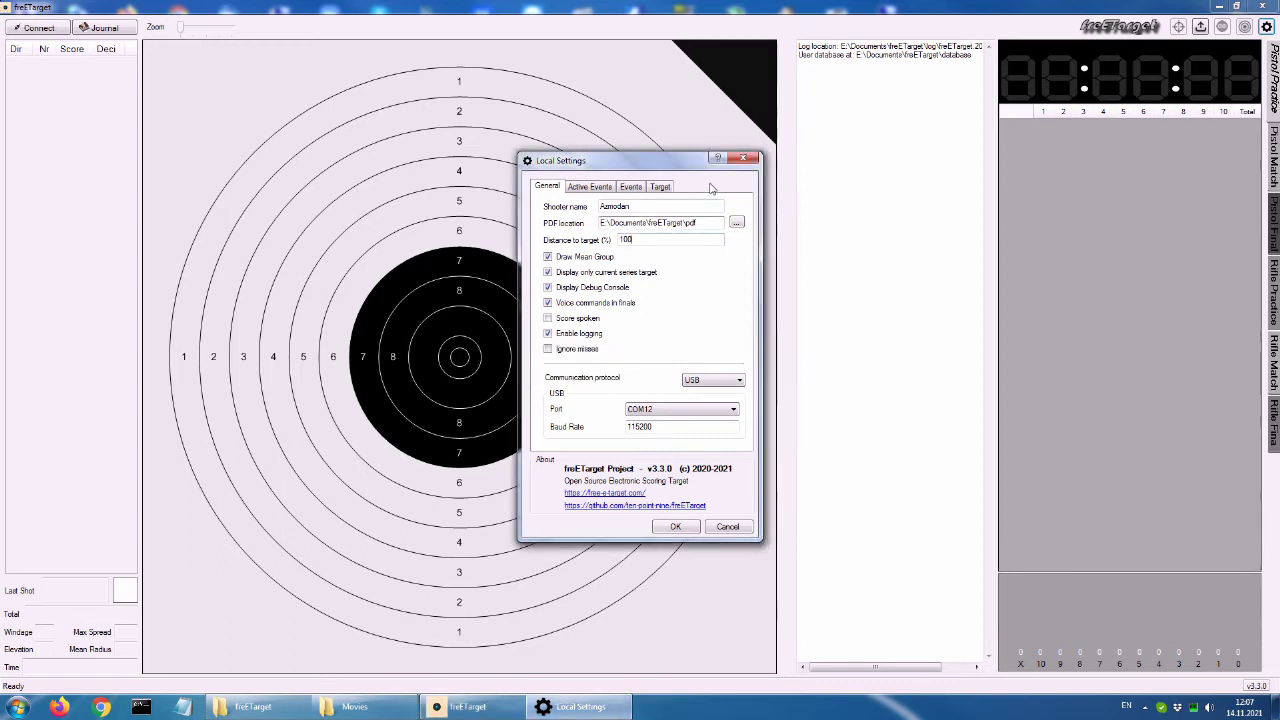
# - View the context help for the communication protocol, and examine the Pistol Practice event definition
pyautogui.click(717, 158)
pyautogui.click(708, 382)
pyautogui.click(630, 186)
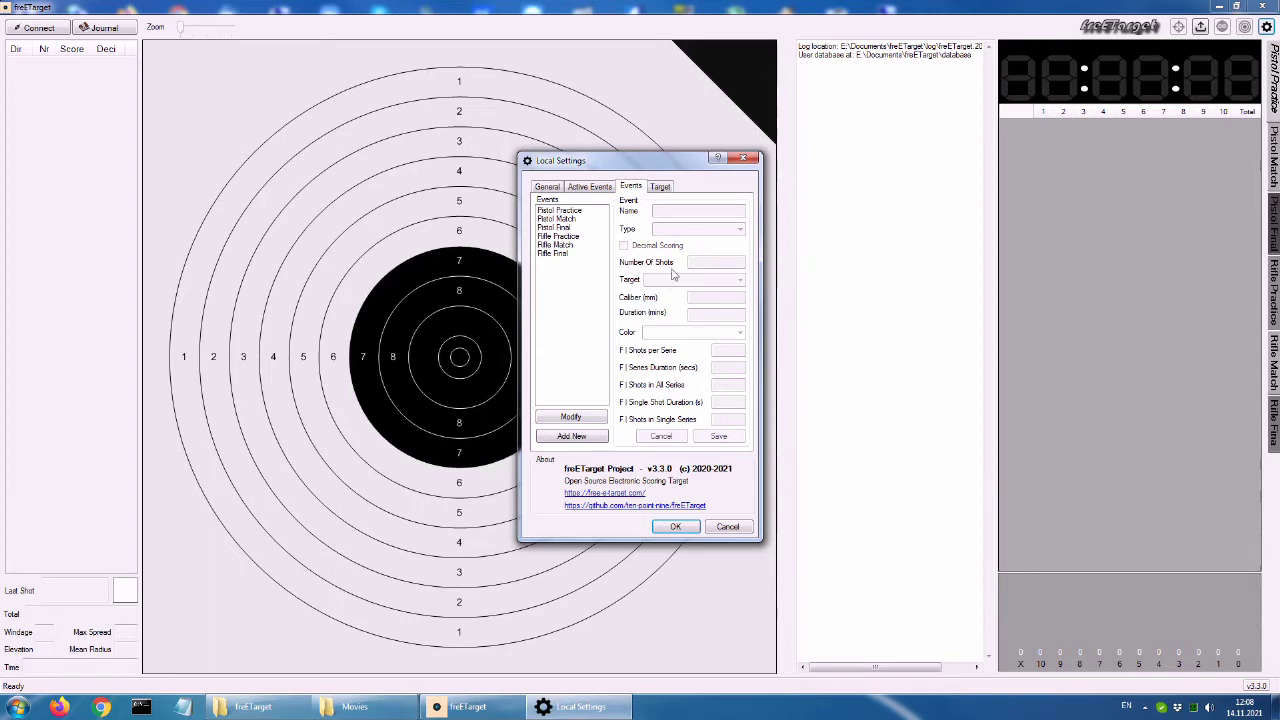
pyautogui.click(565, 212)
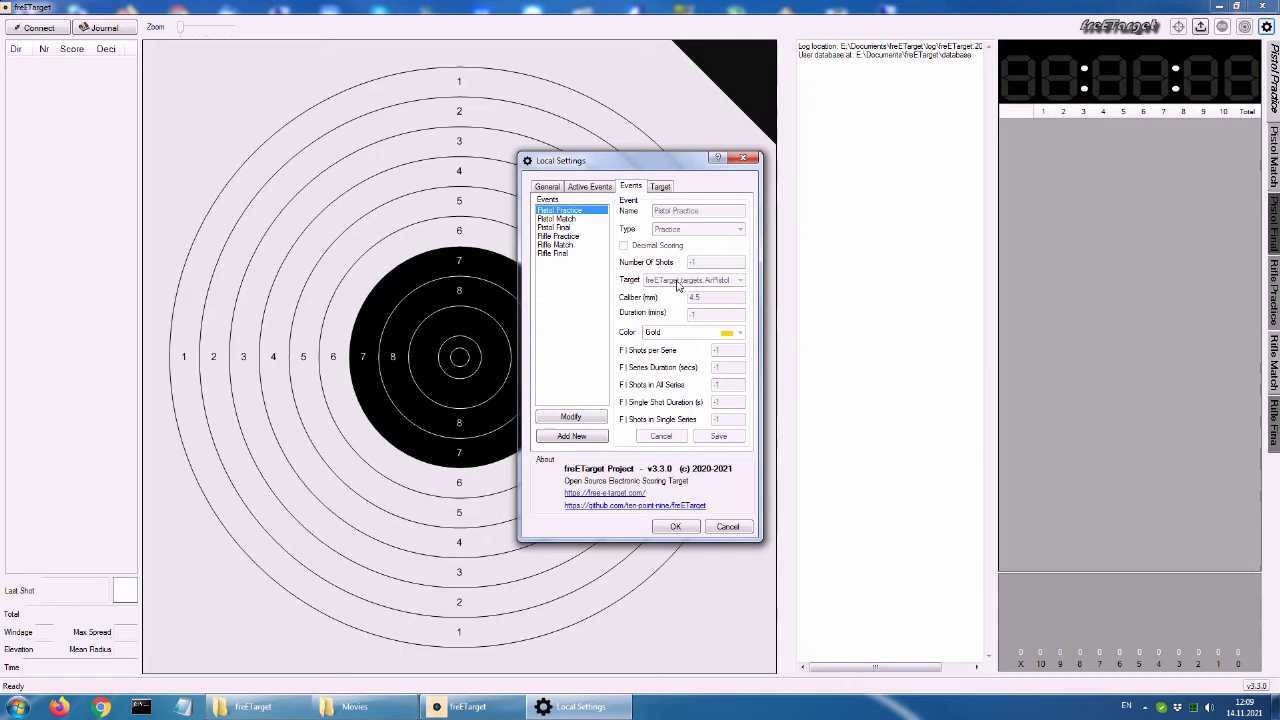
# - Start a new event to view the available target types, and cancel it
pyautogui.click(572, 436)
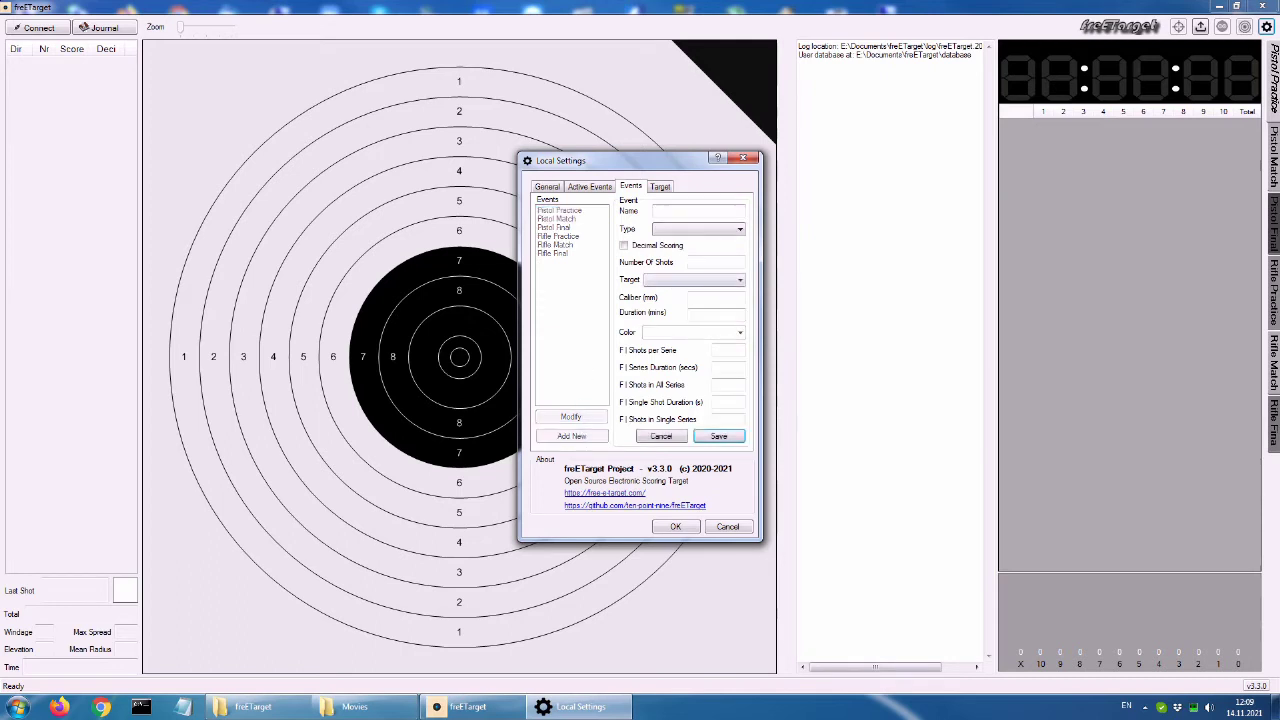
pyautogui.click(738, 281)
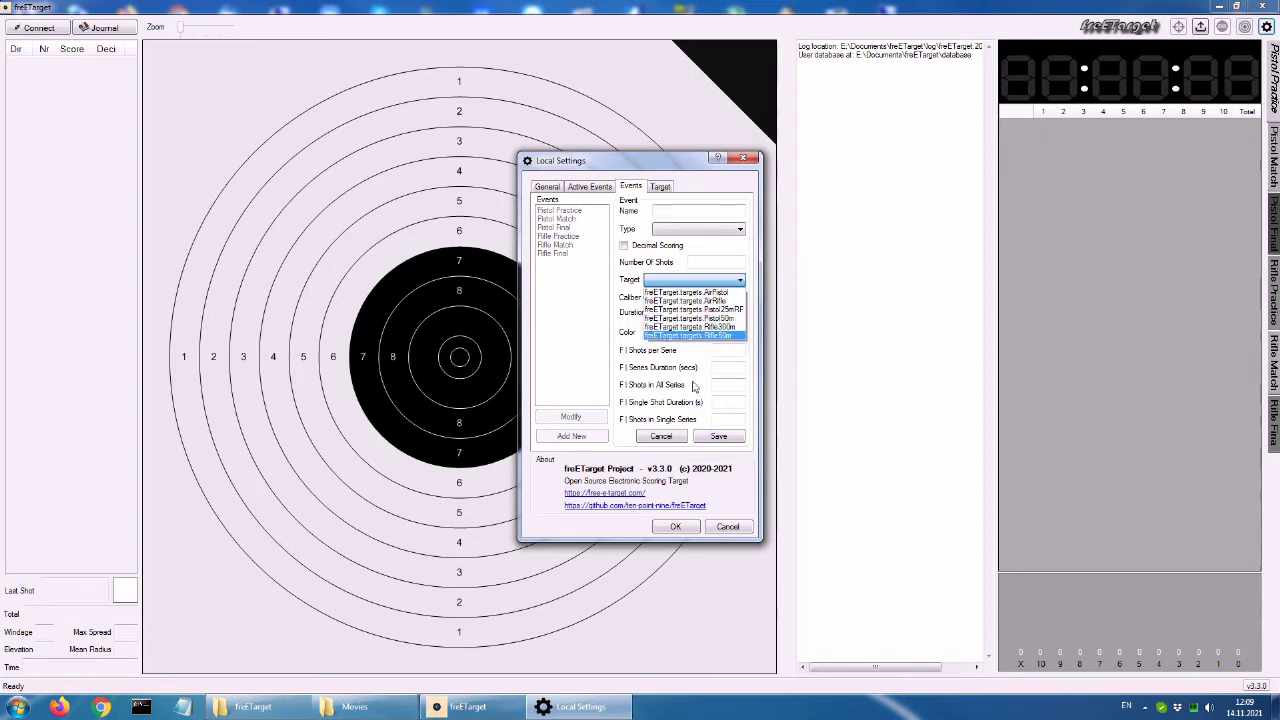
pyautogui.click(669, 442)
pyautogui.click(669, 442)
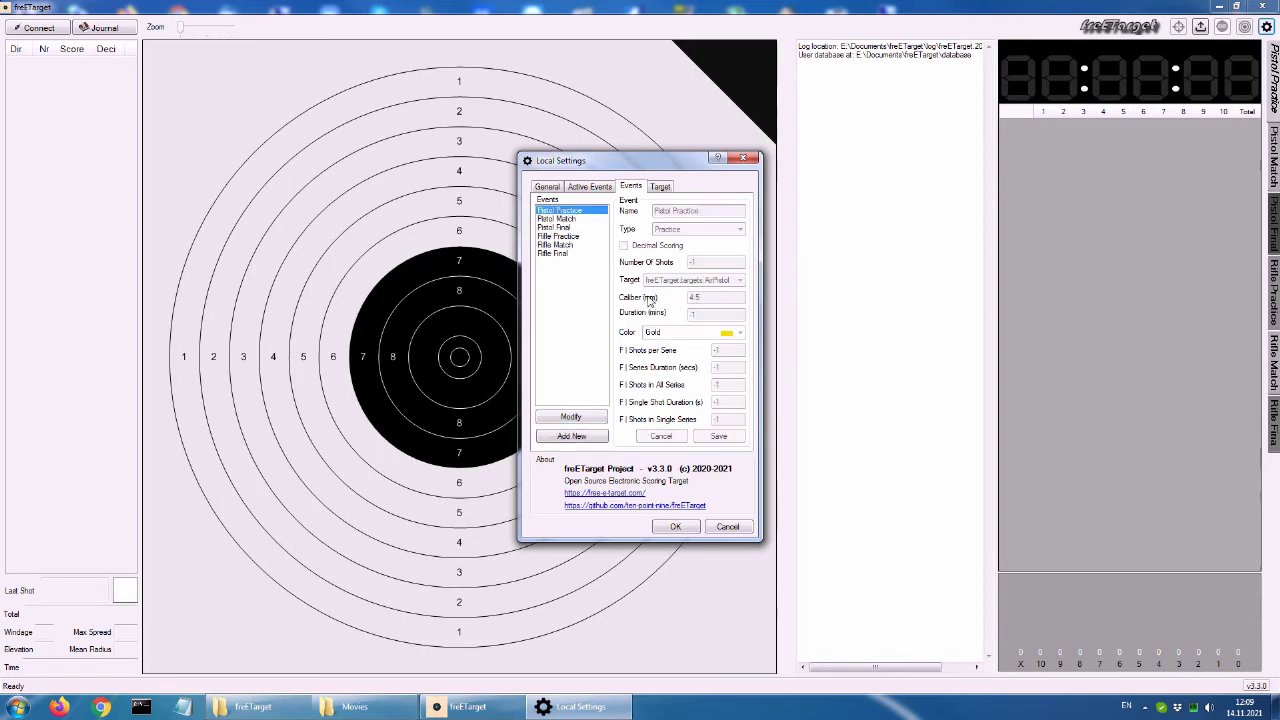
# - Examine the Pistol Final event definition, open it for modification and cancel the edit
pyautogui.click(568, 227)
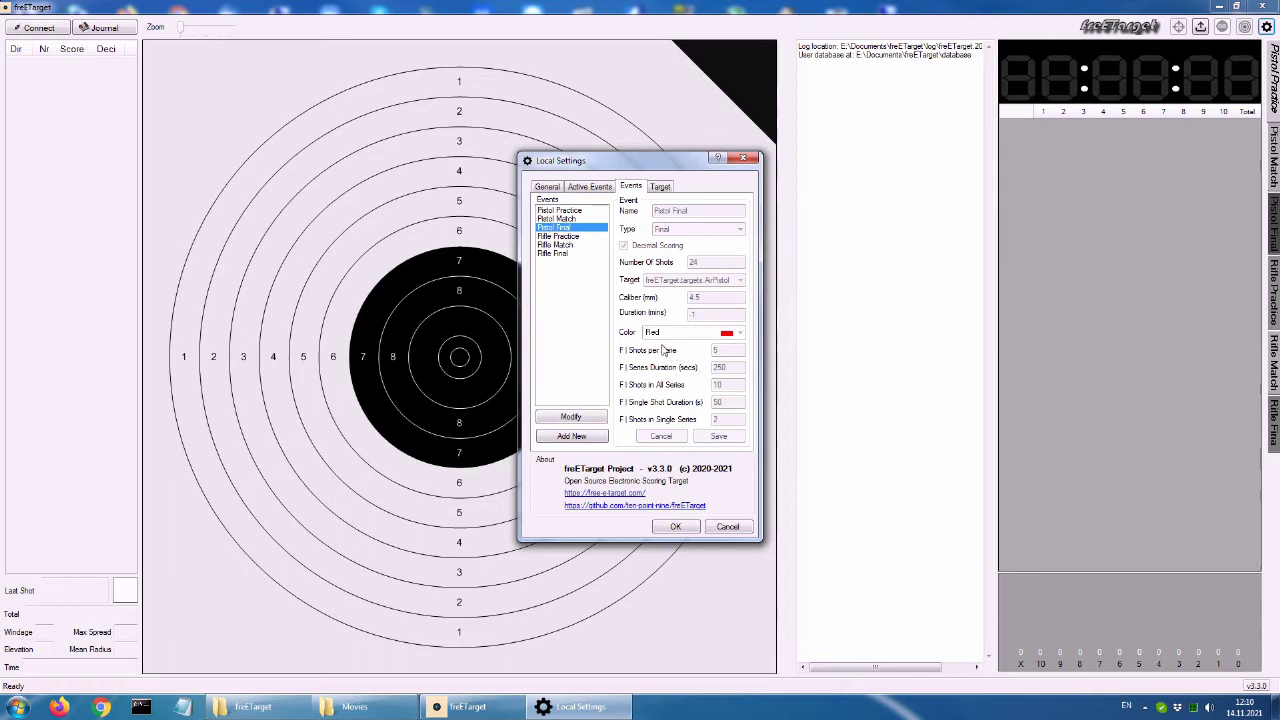
pyautogui.click(584, 418)
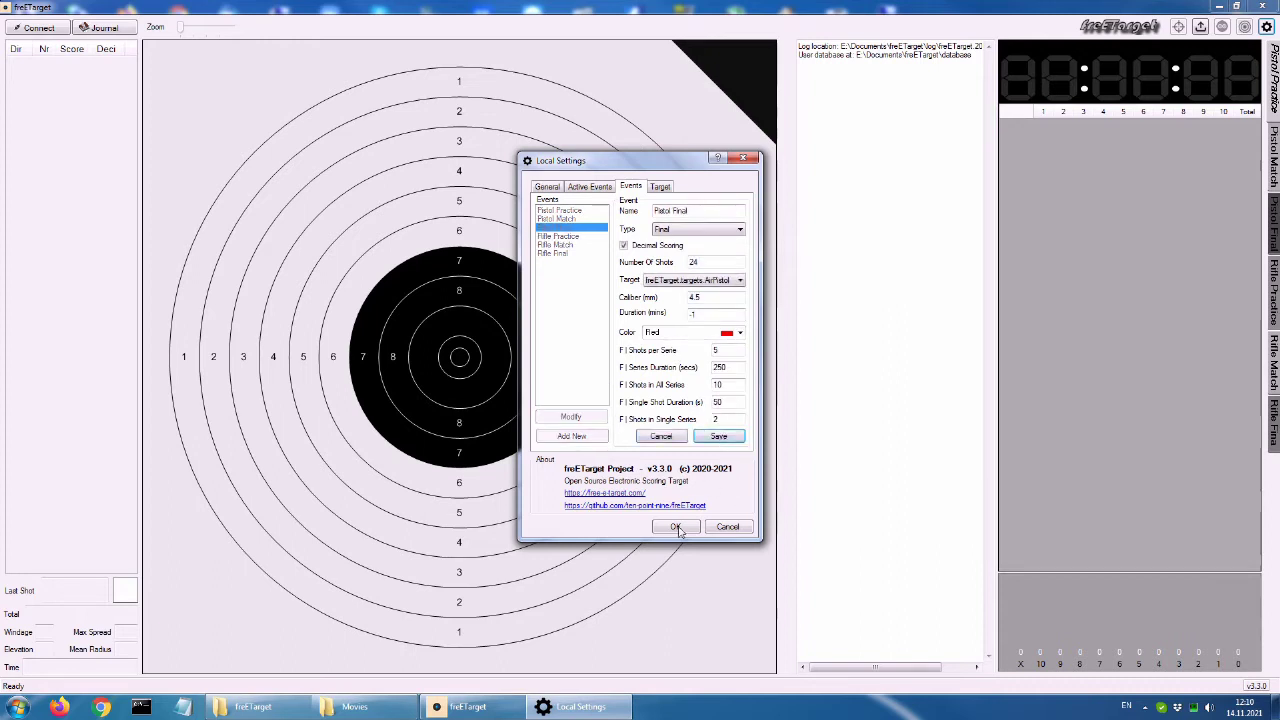
pyautogui.click(662, 440)
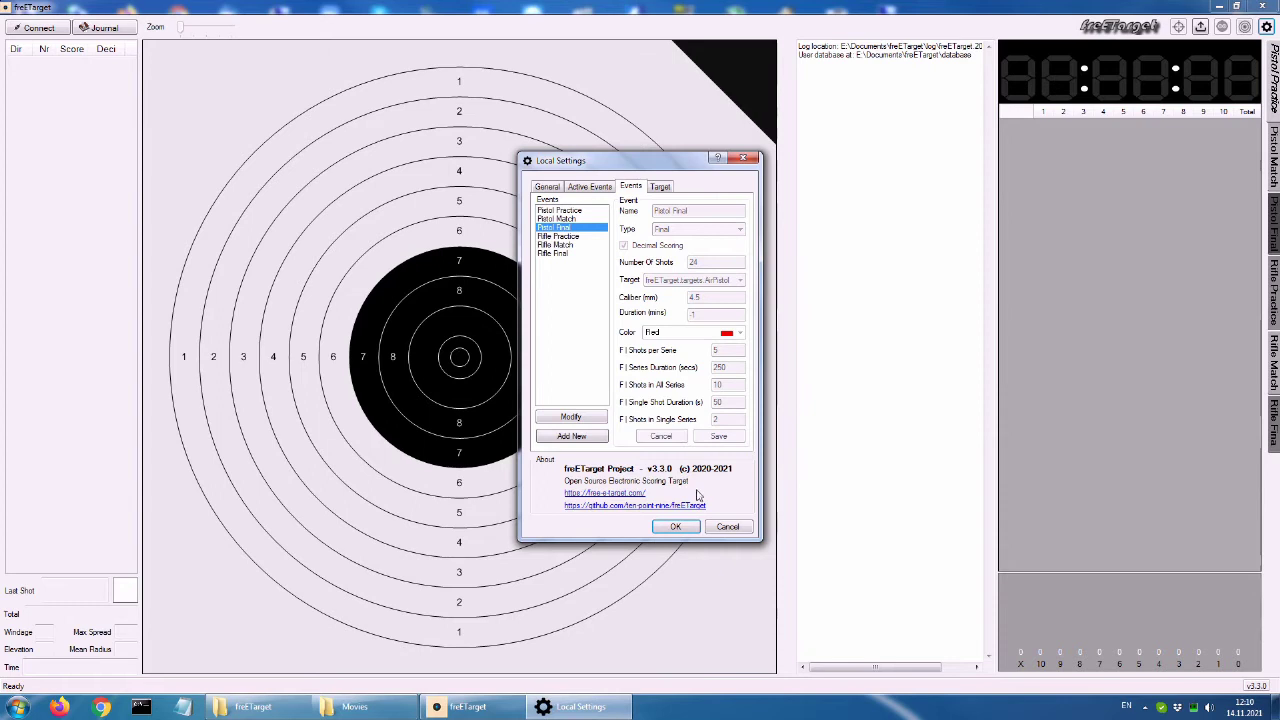
# - Go through the Pistol Practice, Pistol Match, Pistol Final, Rifle Practice, Rifle Match and Rifle Final event definitions
pyautogui.click(558, 210)
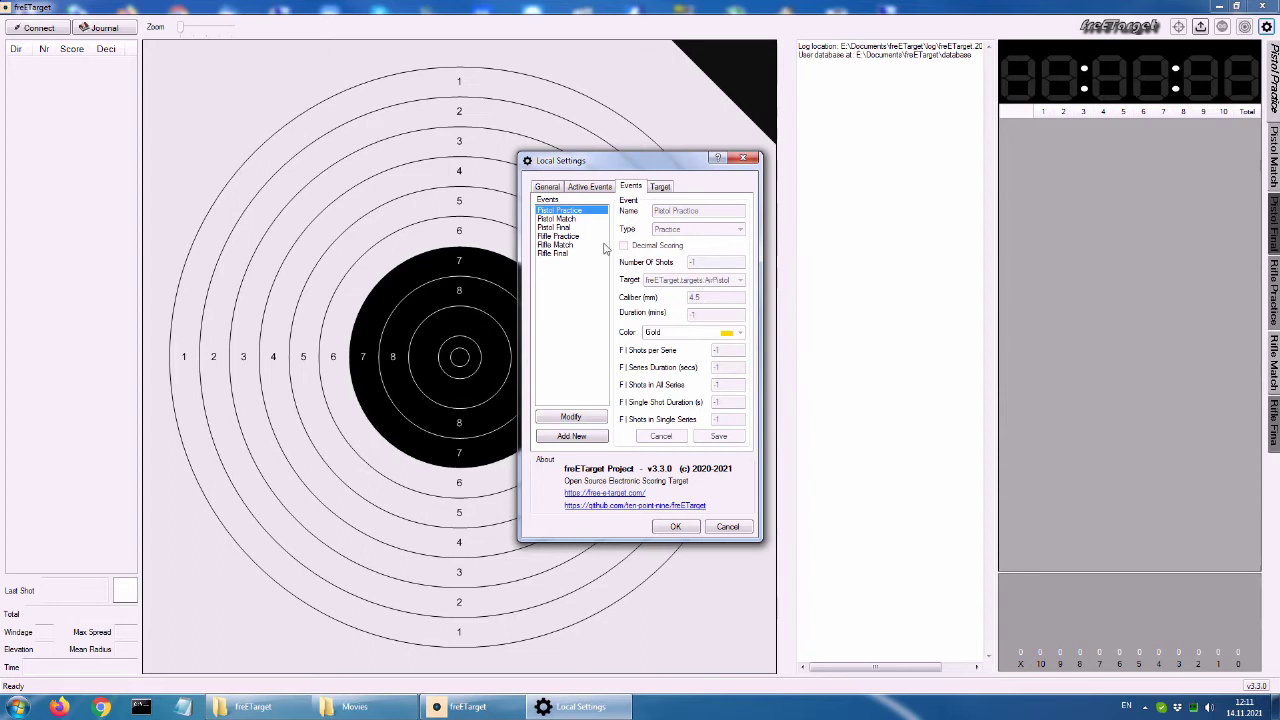
pyautogui.click(580, 220)
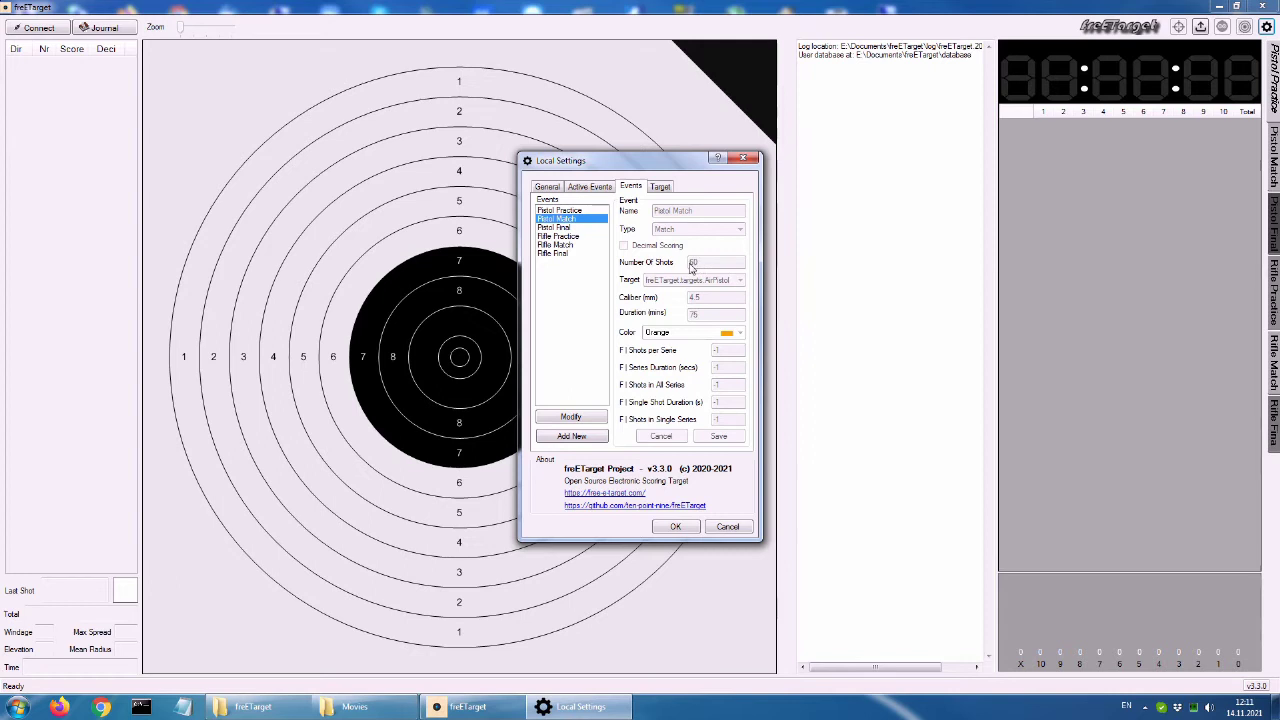
pyautogui.click(566, 228)
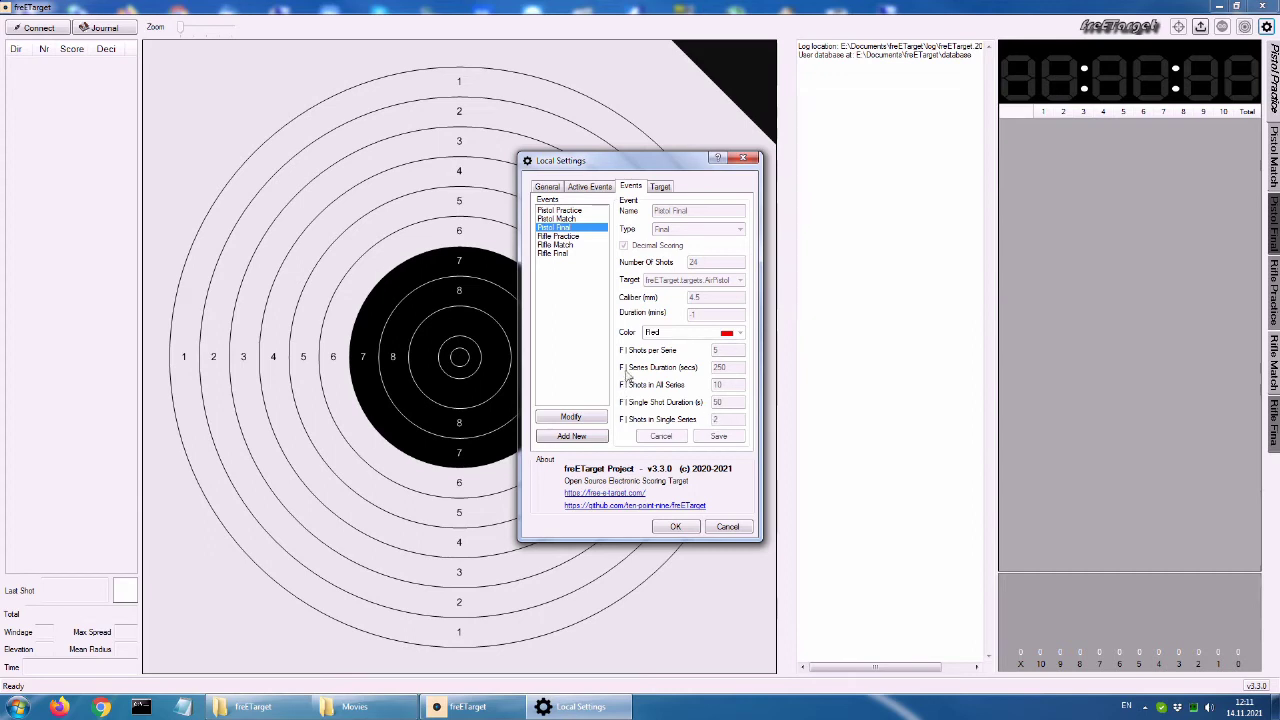
pyautogui.click(554, 238)
pyautogui.click(561, 246)
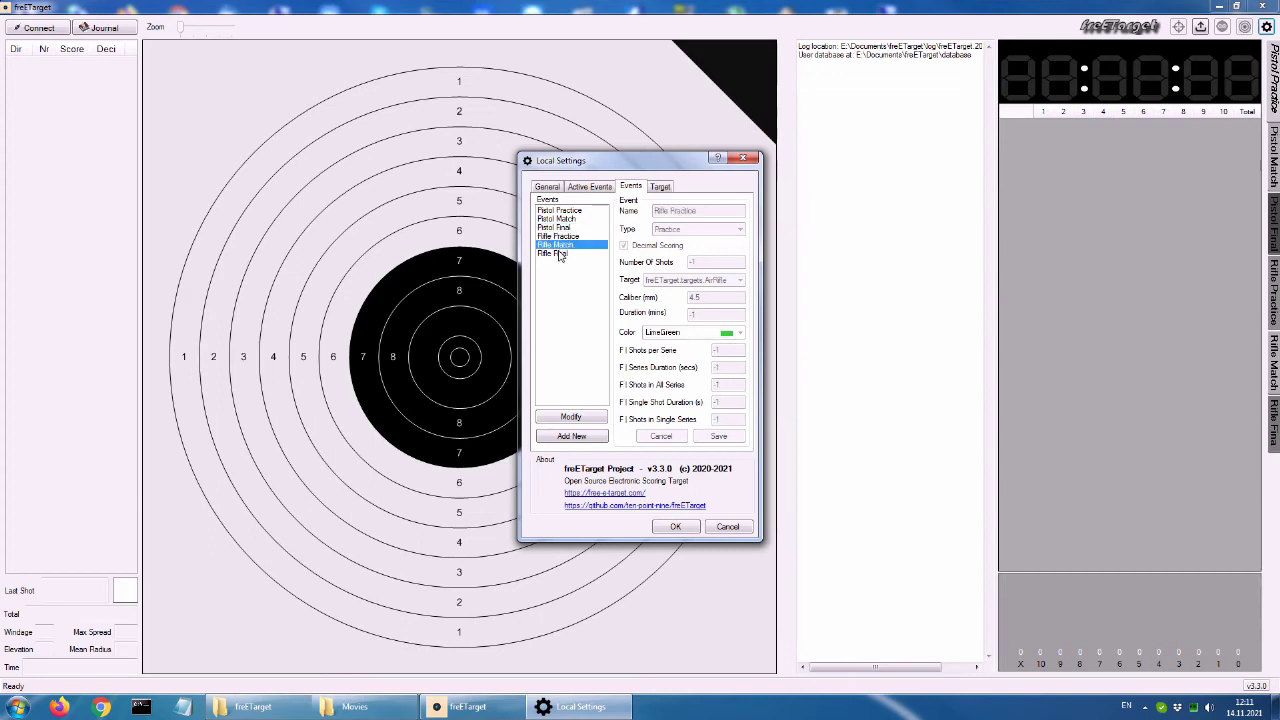
pyautogui.click(558, 254)
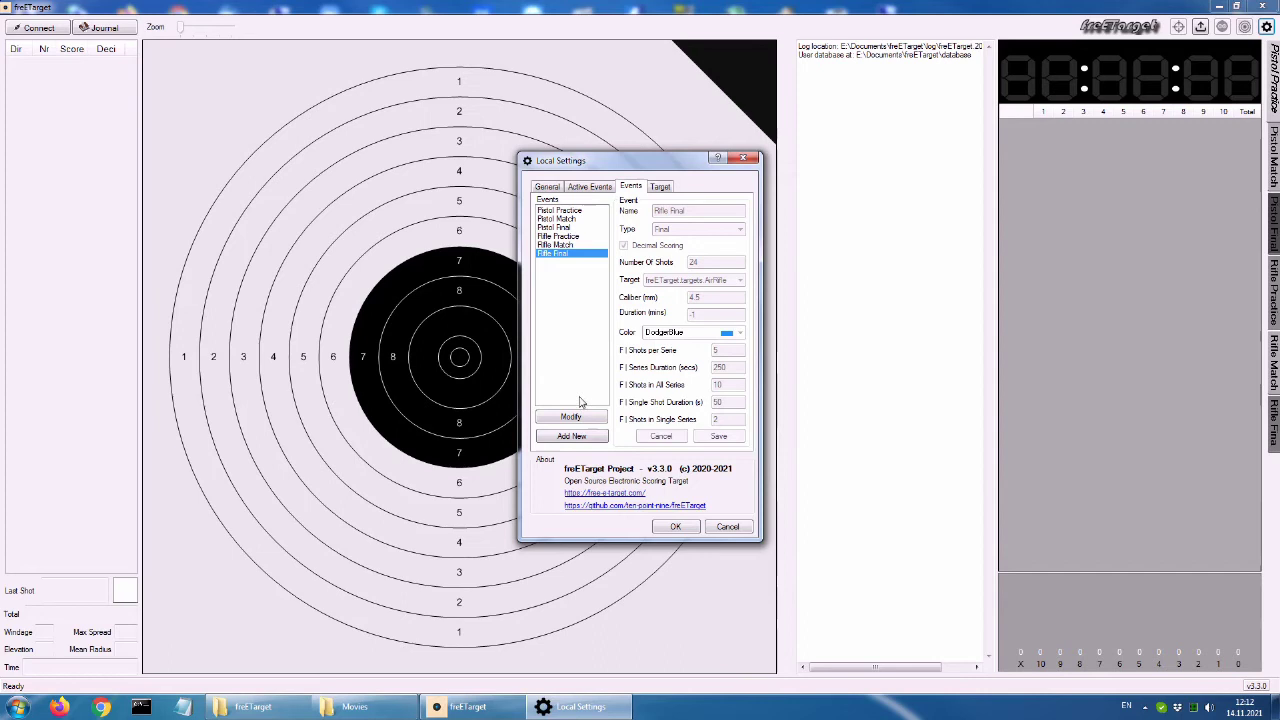
# - Start a blank event definition, examine its name, type, target and duration fields, and cancel it
pyautogui.click(570, 437)
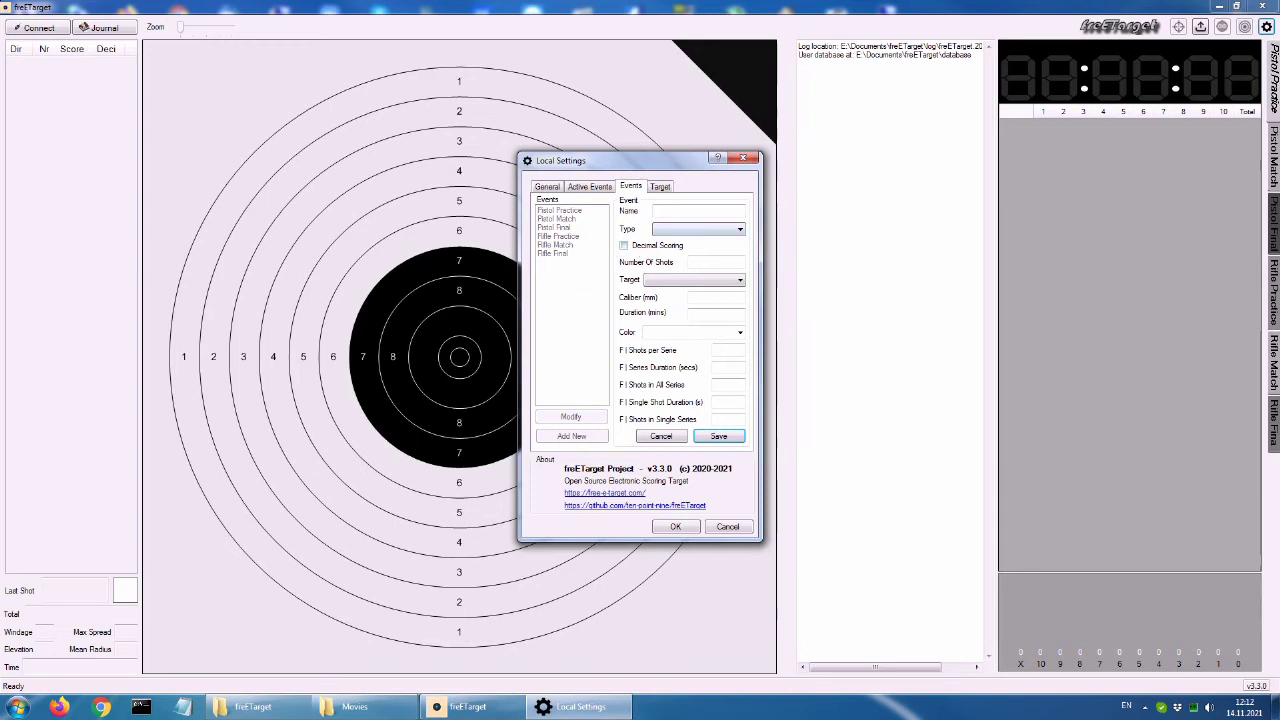
pyautogui.click(712, 208)
pyautogui.click(699, 229)
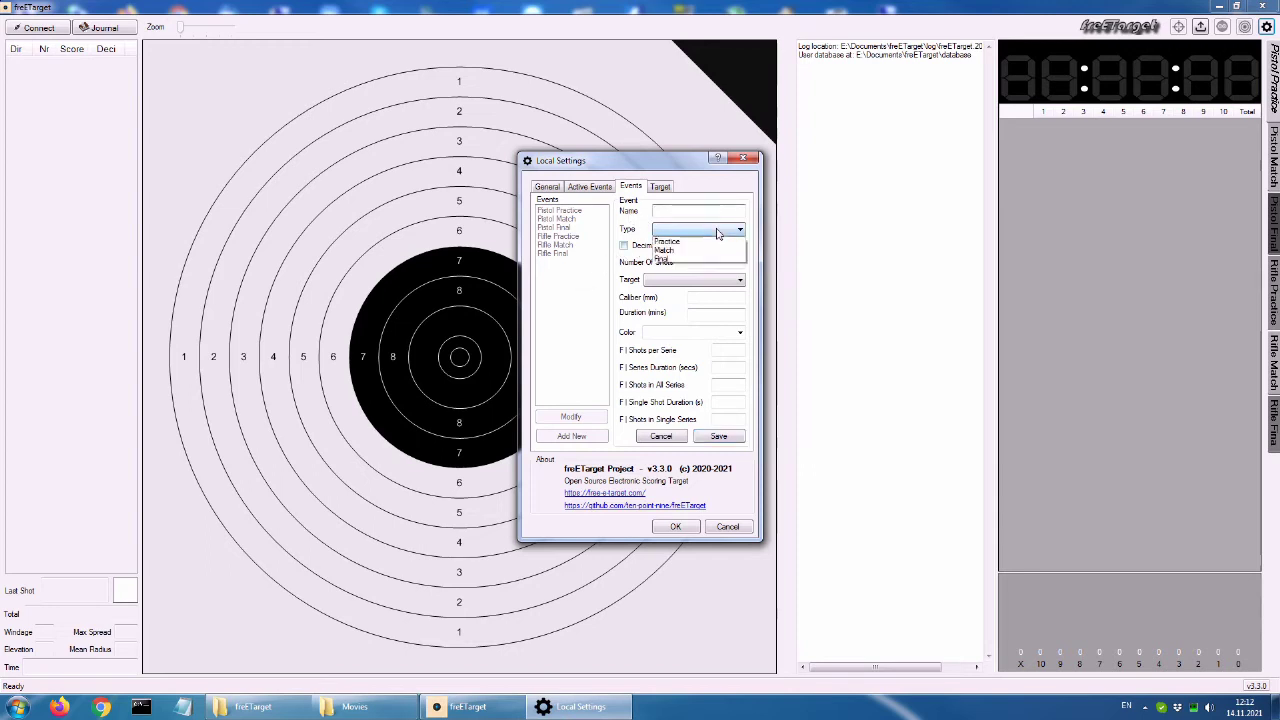
pyautogui.click(716, 238)
pyautogui.click(720, 282)
pyautogui.click(717, 284)
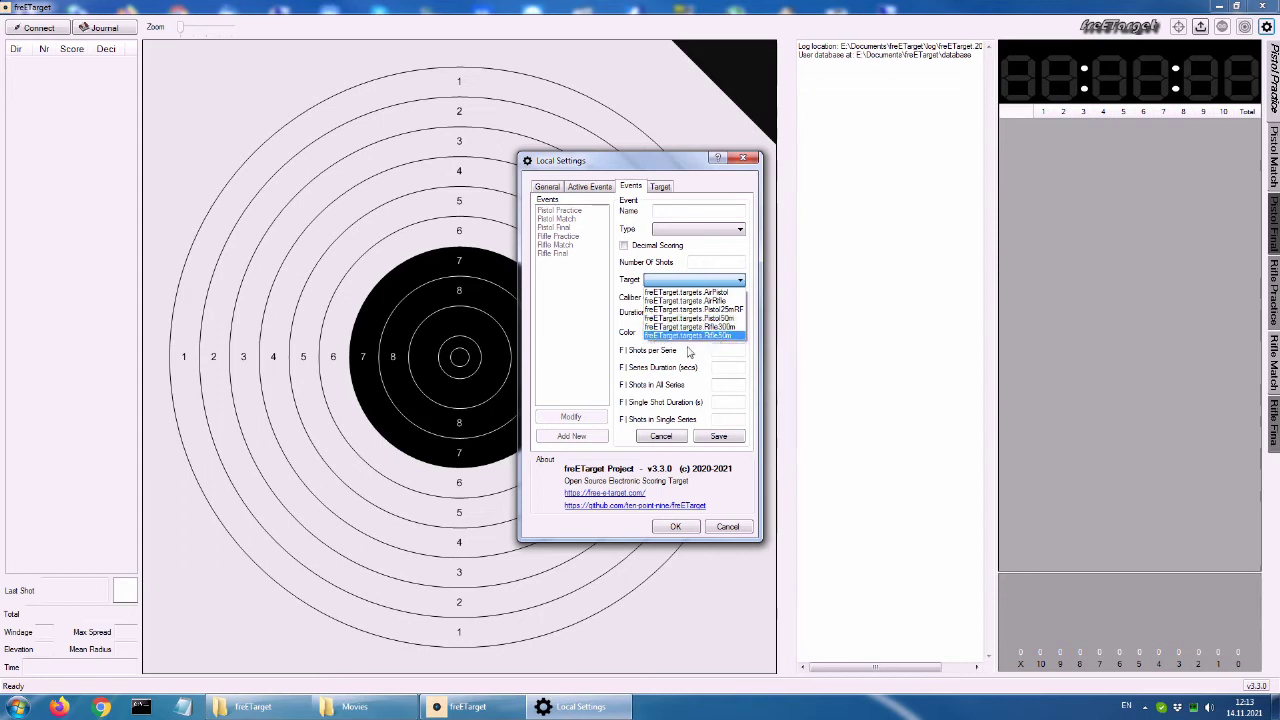
pyautogui.click(687, 359)
pyautogui.click(705, 312)
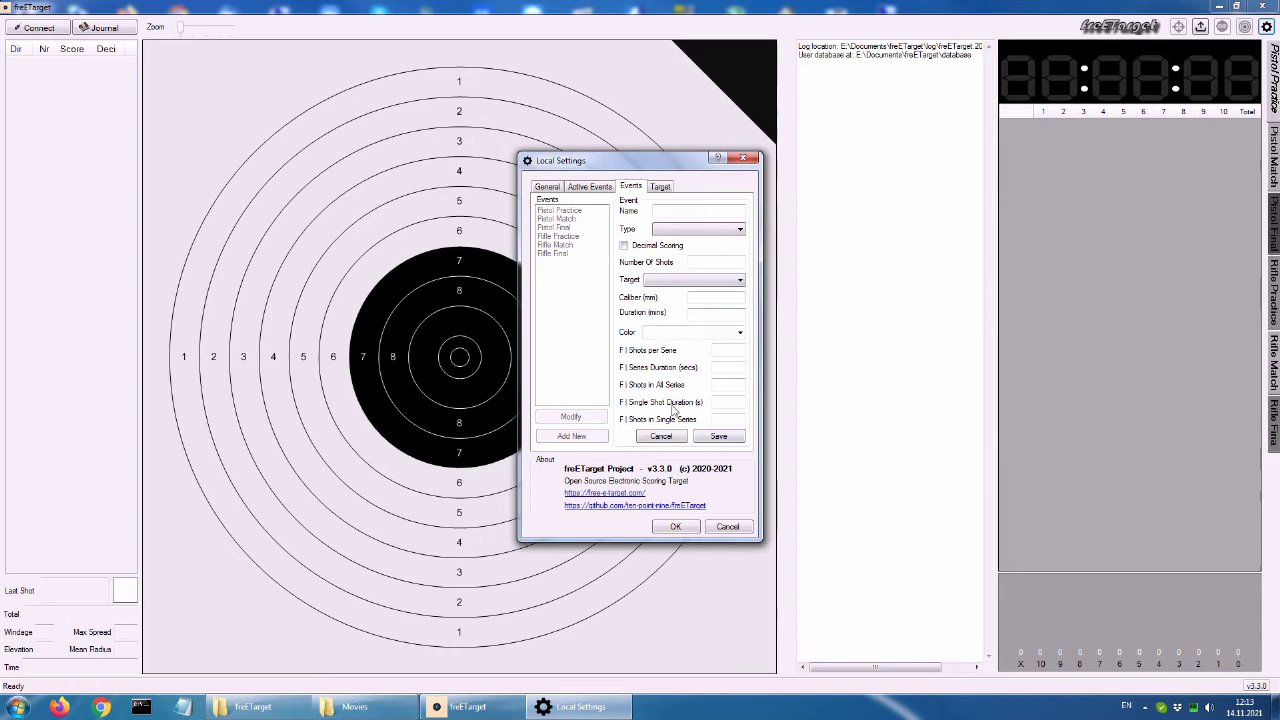
pyautogui.click(672, 439)
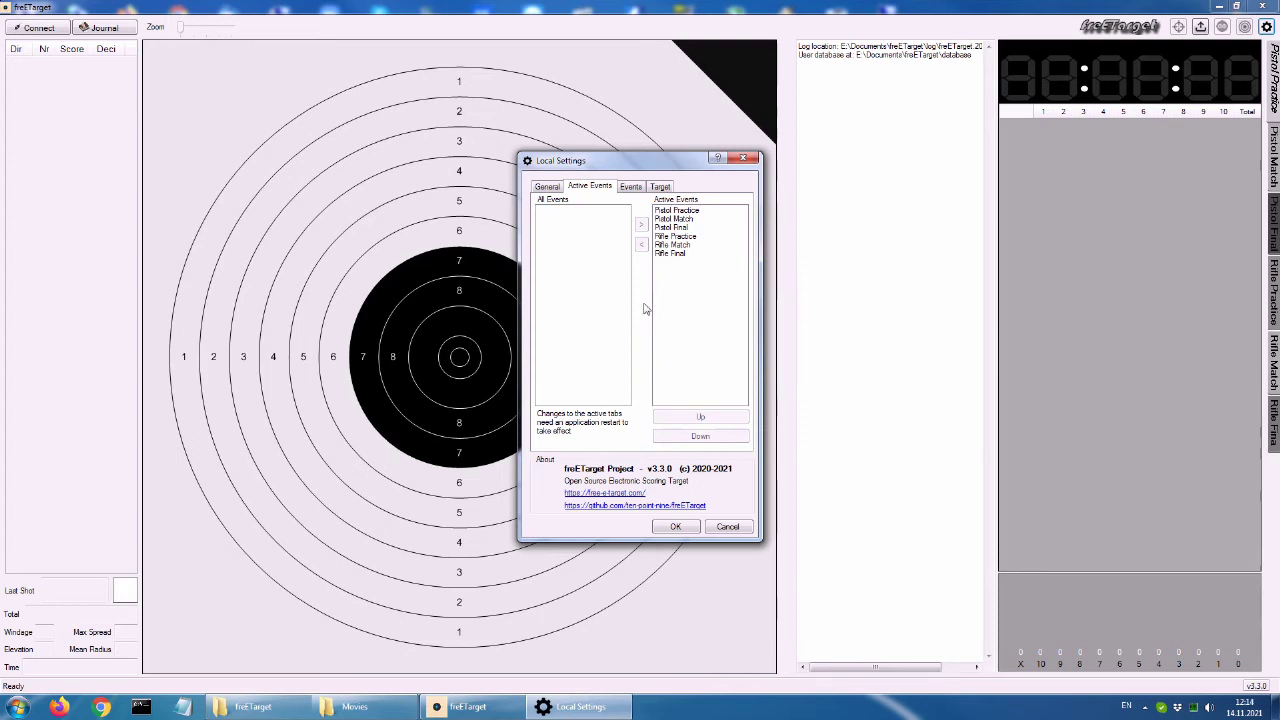
# - Remove Pistol Practice, Pistol Match and Pistol Final from the active events and try to save the settings
pyautogui.click(675, 211)
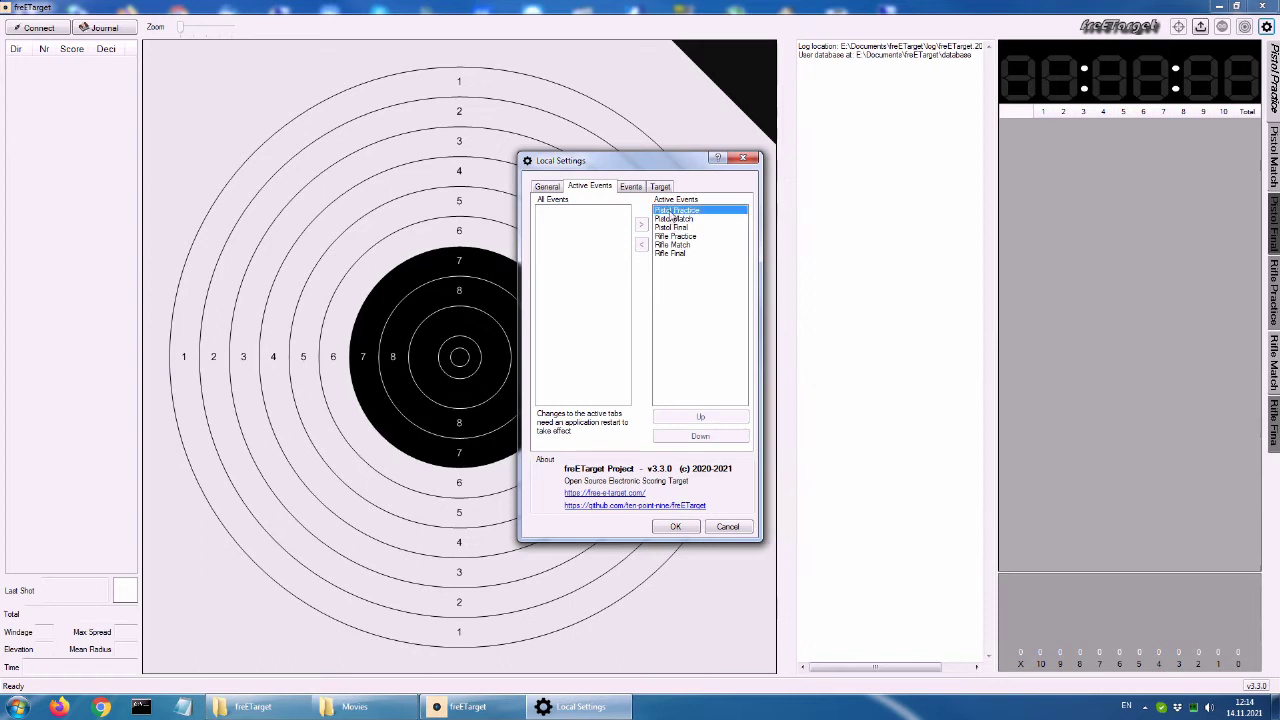
pyautogui.click(643, 244)
pyautogui.click(680, 212)
pyautogui.click(643, 244)
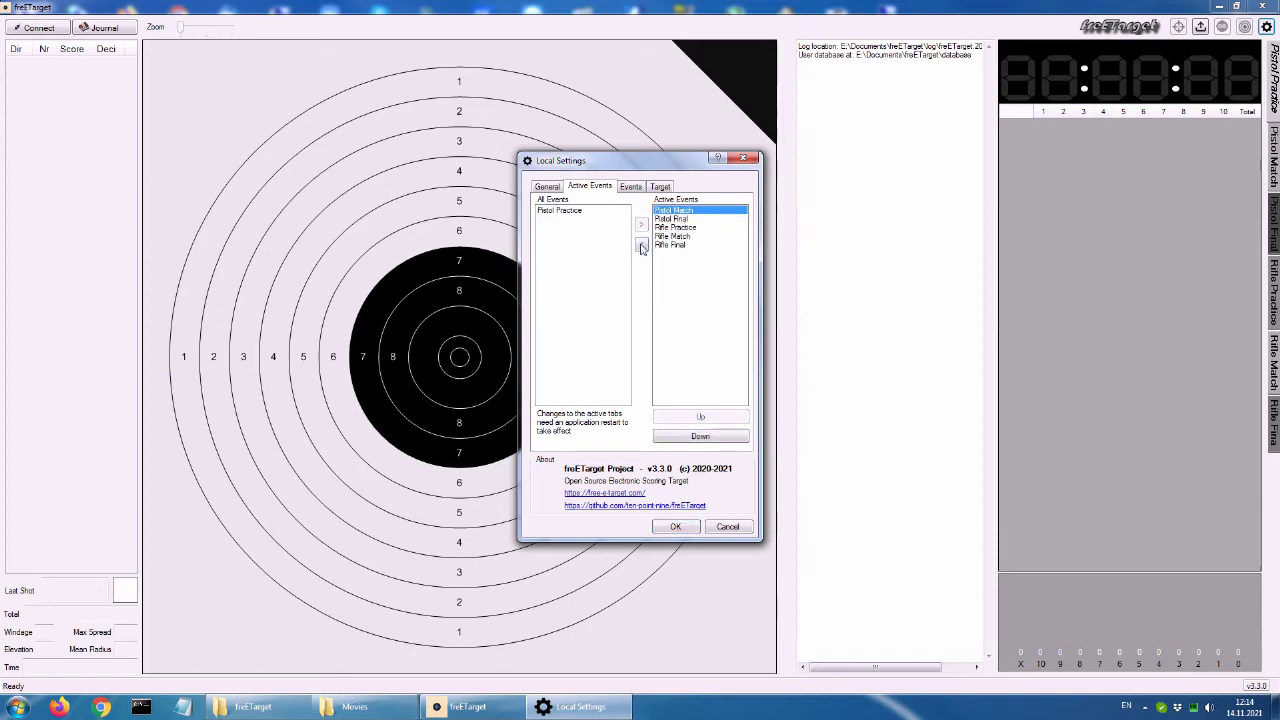
pyautogui.click(680, 211)
pyautogui.click(643, 244)
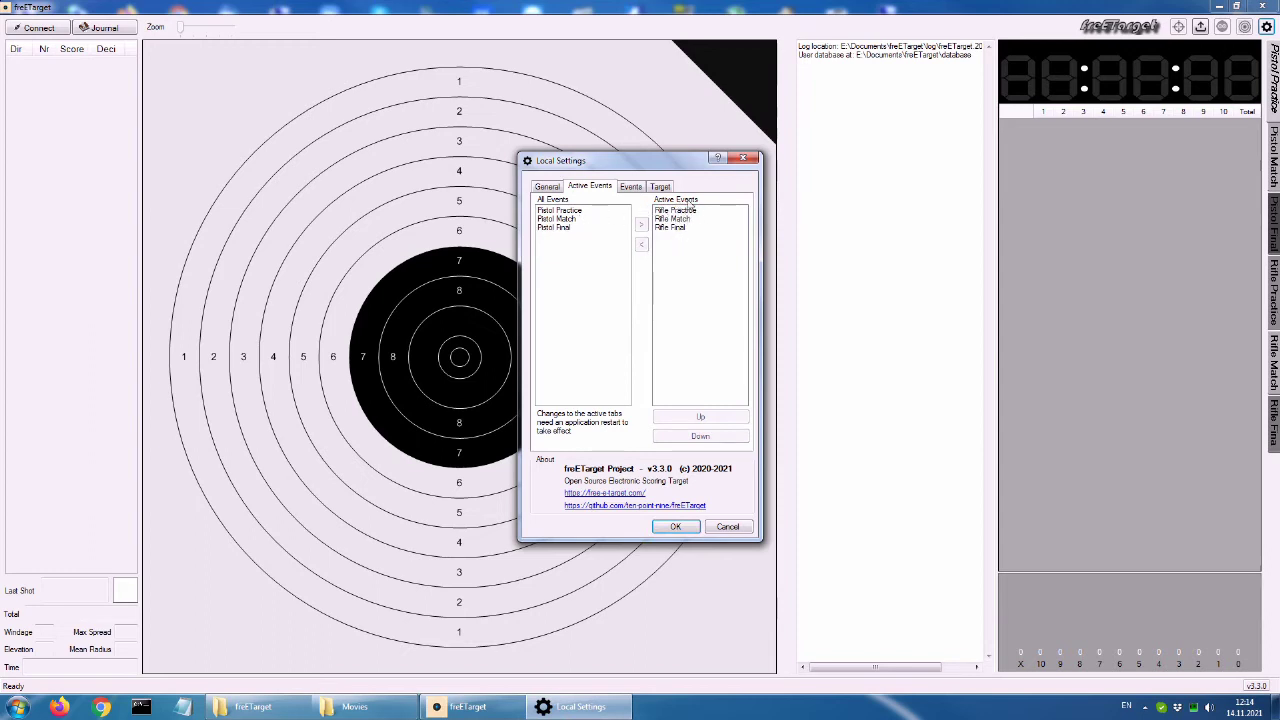
pyautogui.click(673, 527)
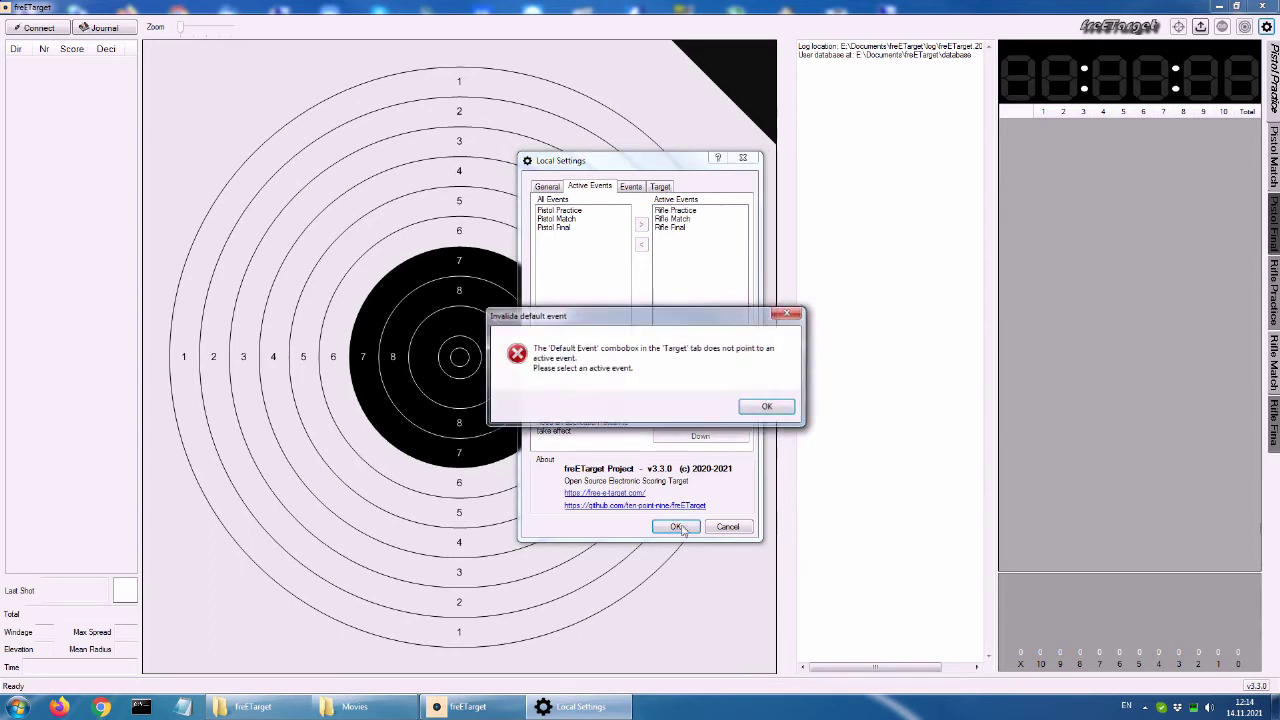
pyautogui.click(768, 407)
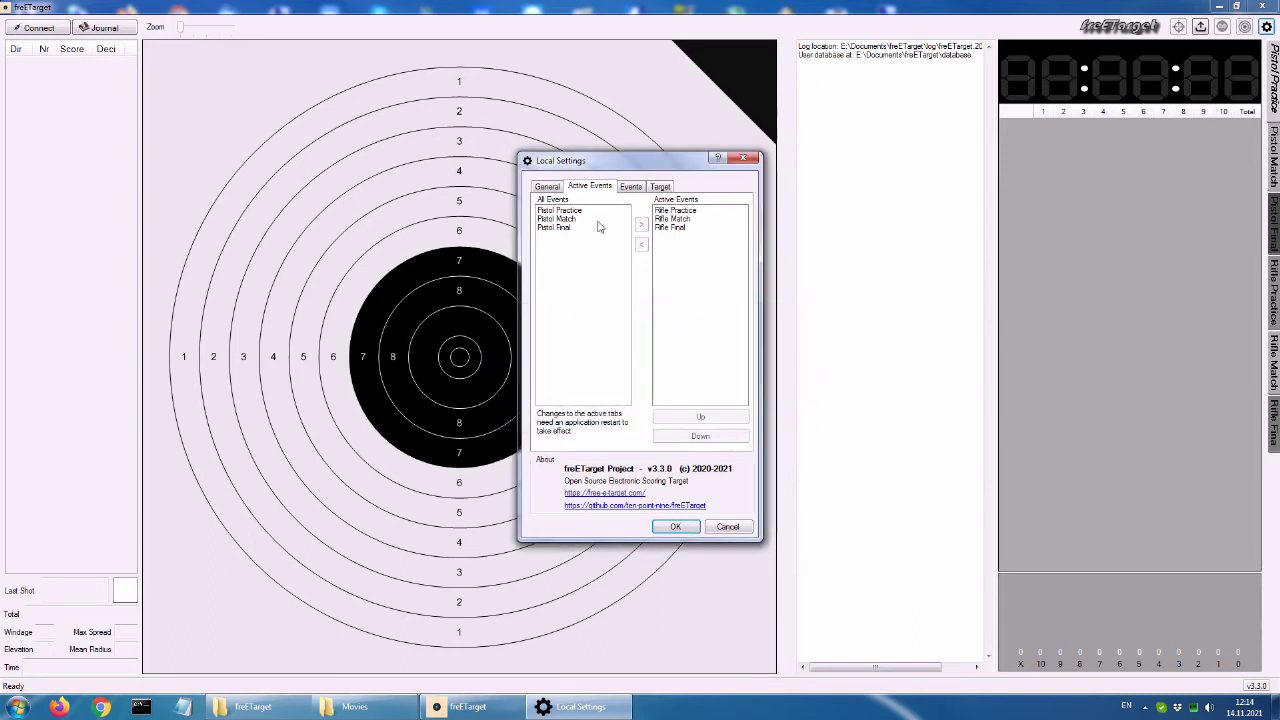
# - Set the default event to Rifle Practice and save the local settings
pyautogui.click(664, 187)
pyautogui.click(652, 212)
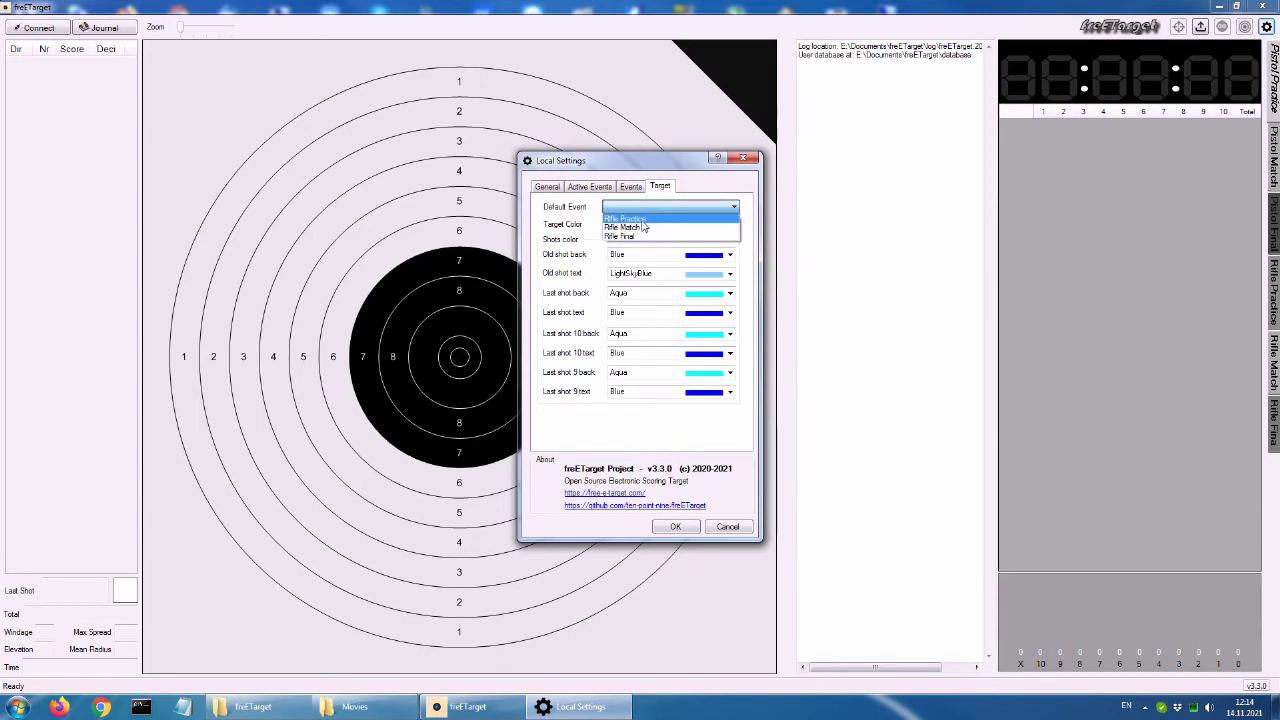
pyautogui.click(640, 219)
pyautogui.click(675, 528)
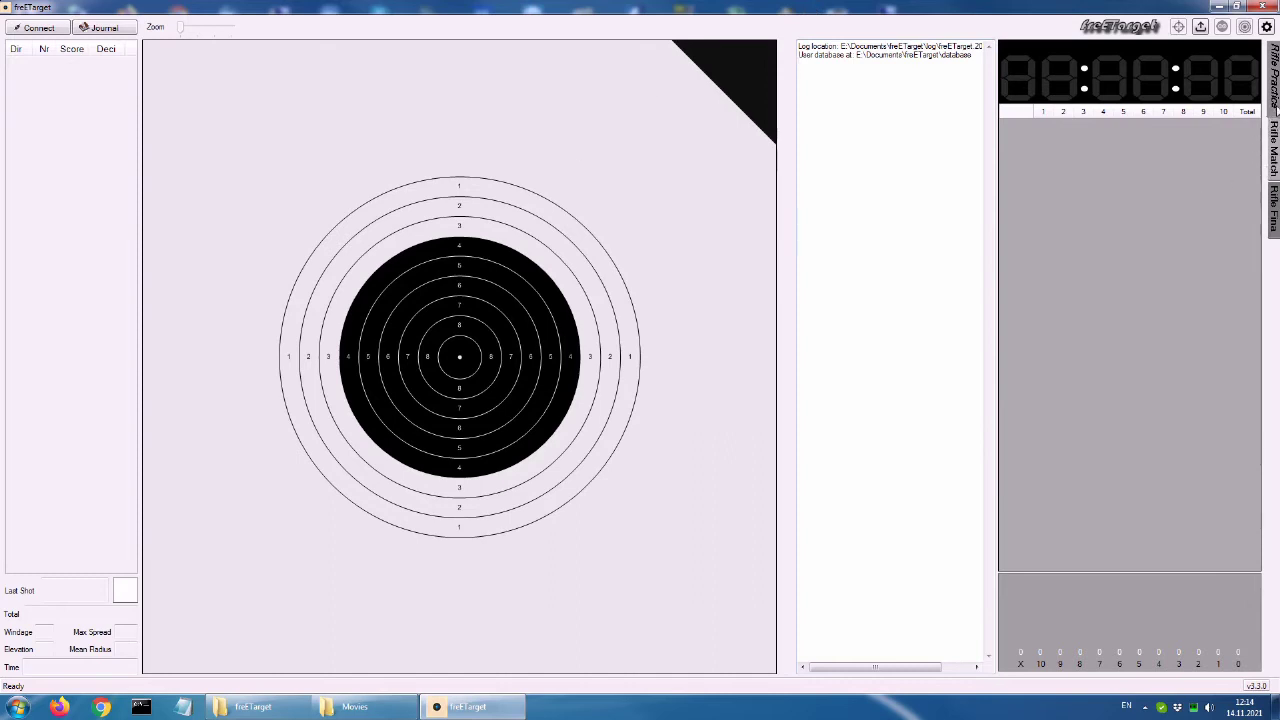
# - Reopen the local settings, check the active events and close the dialog without saving
pyautogui.click(1266, 27)
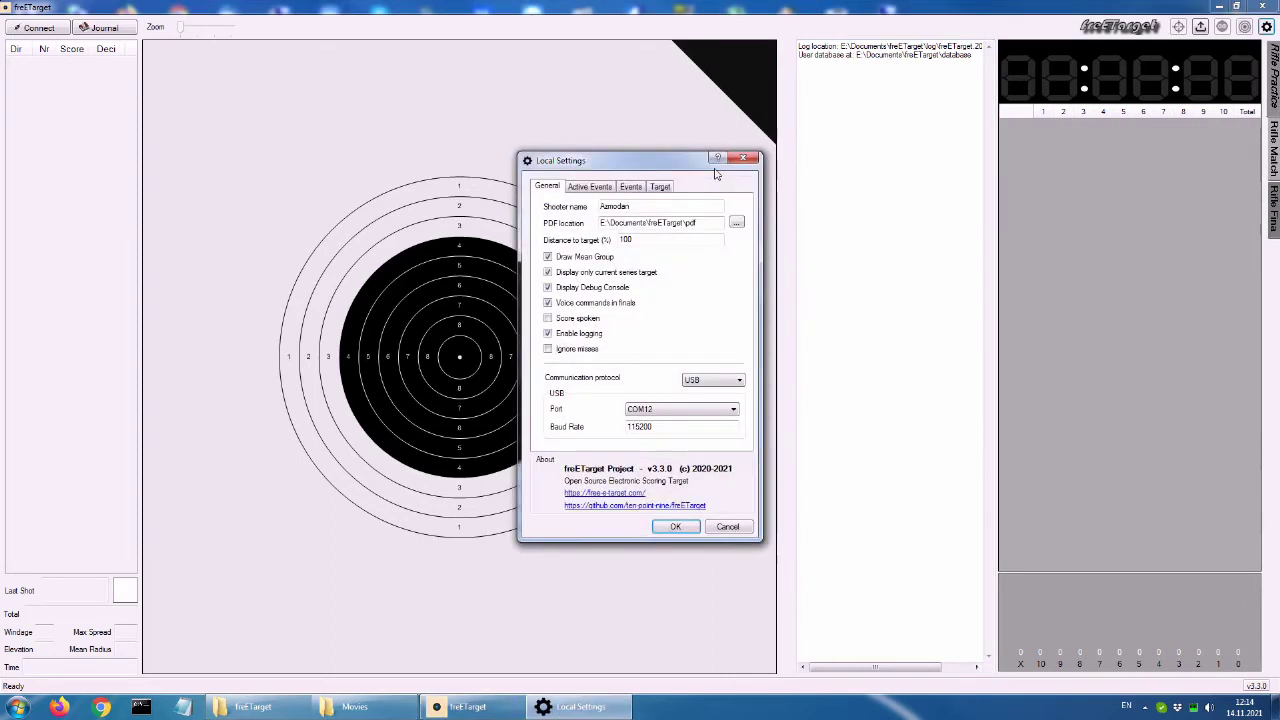
pyautogui.click(590, 186)
pyautogui.click(738, 527)
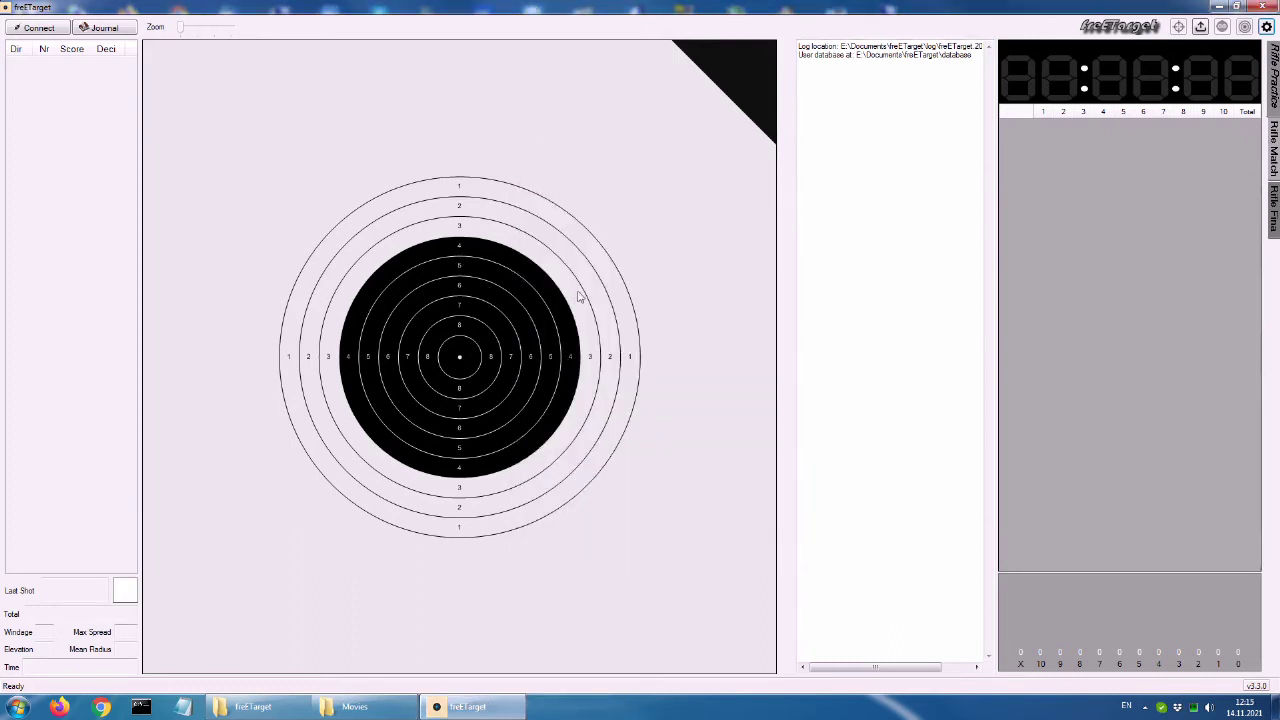
# - Examine the default event choices, the active events and the target colour options in the local settings
pyautogui.doubleClick(625, 325)
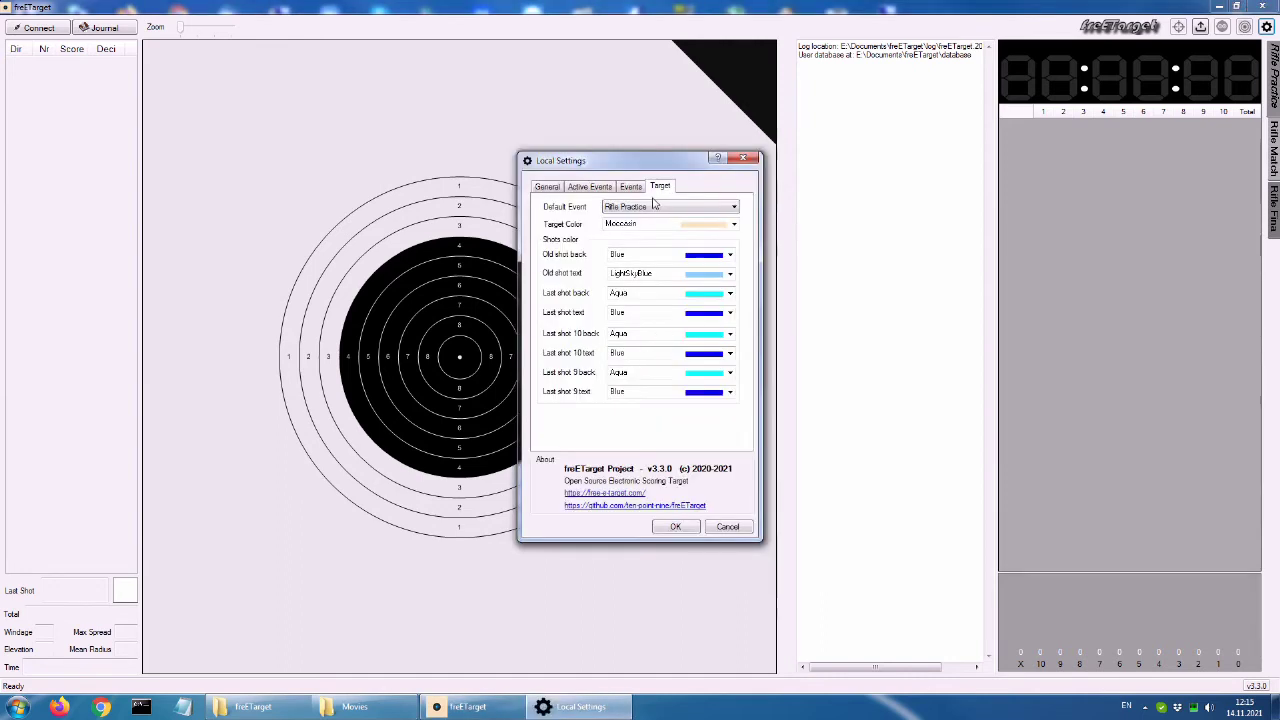
pyautogui.click(673, 210)
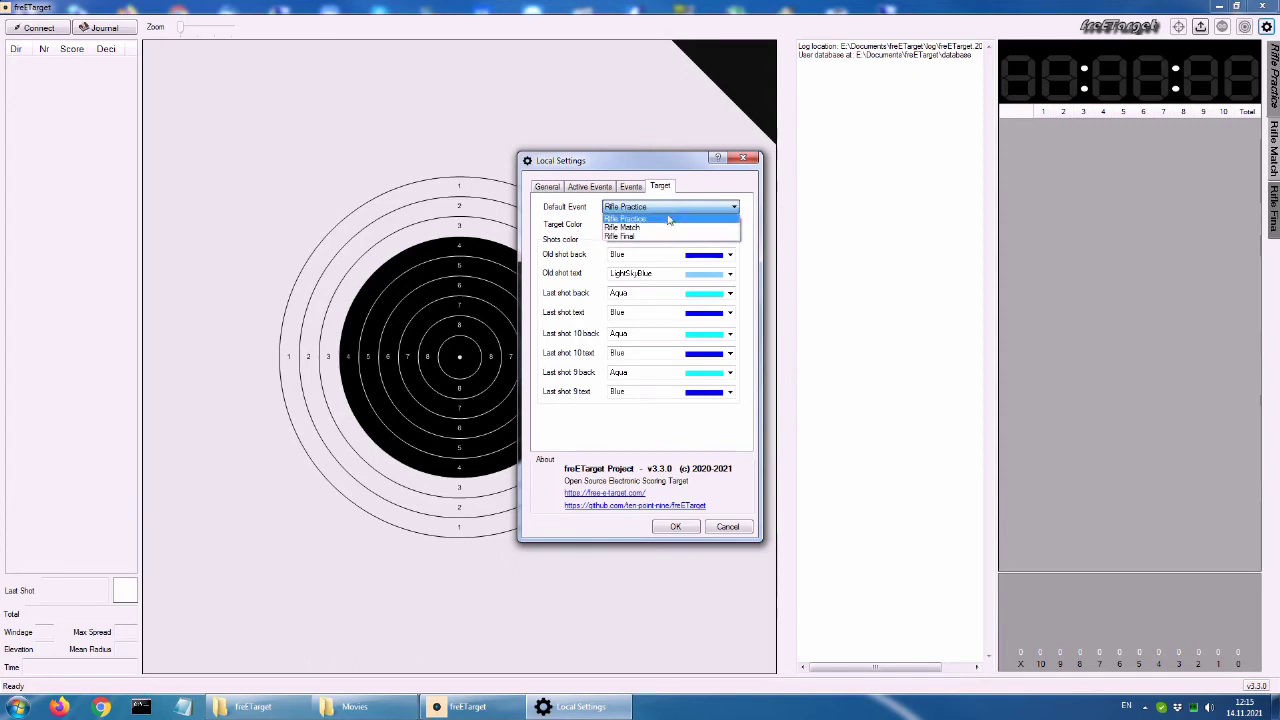
pyautogui.click(668, 218)
pyautogui.click(600, 187)
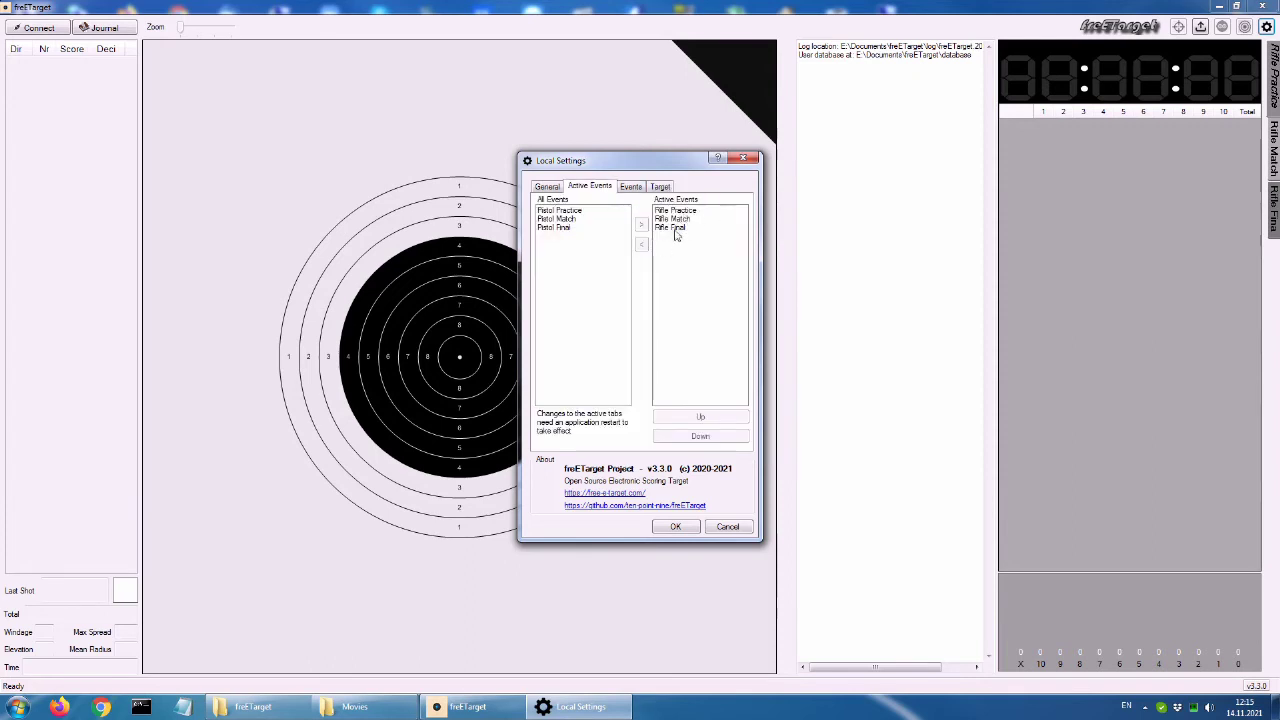
pyautogui.press('Right')
pyautogui.press('Right')
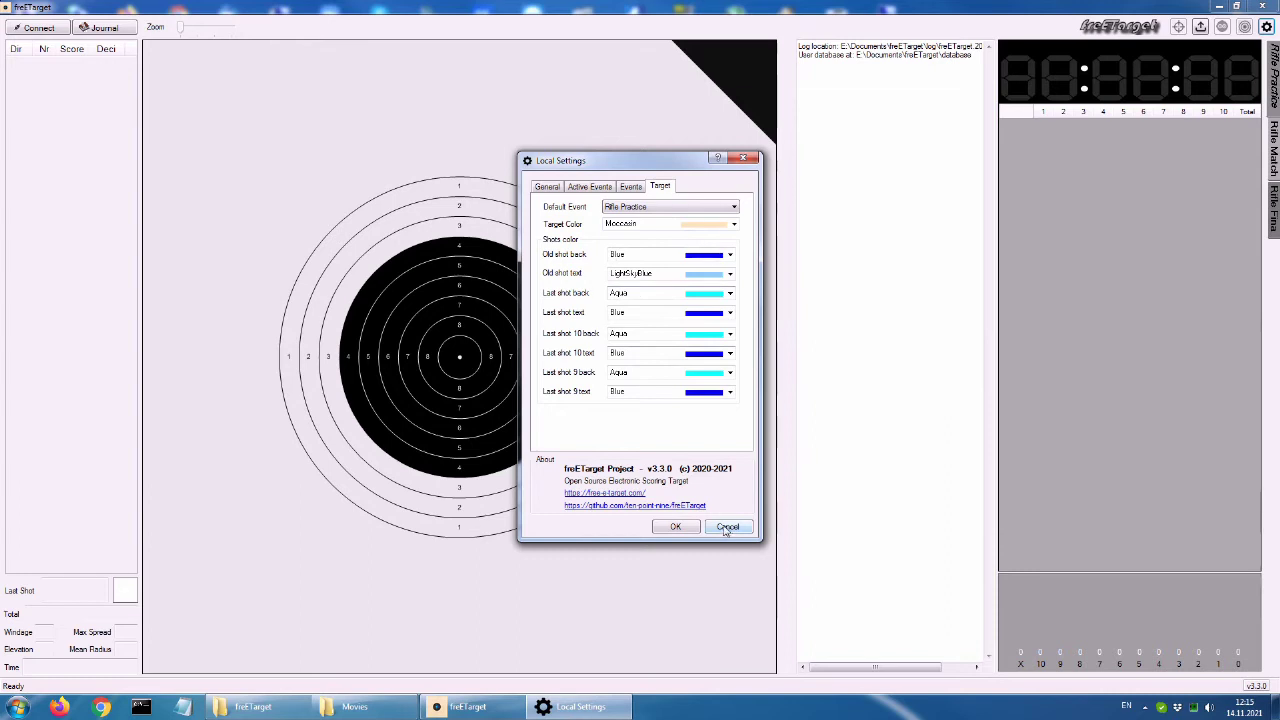
# - Make the three pistol events active in place of the rifle events, and close the reopened local settings
pyautogui.click(663, 228)
pyautogui.click(663, 228)
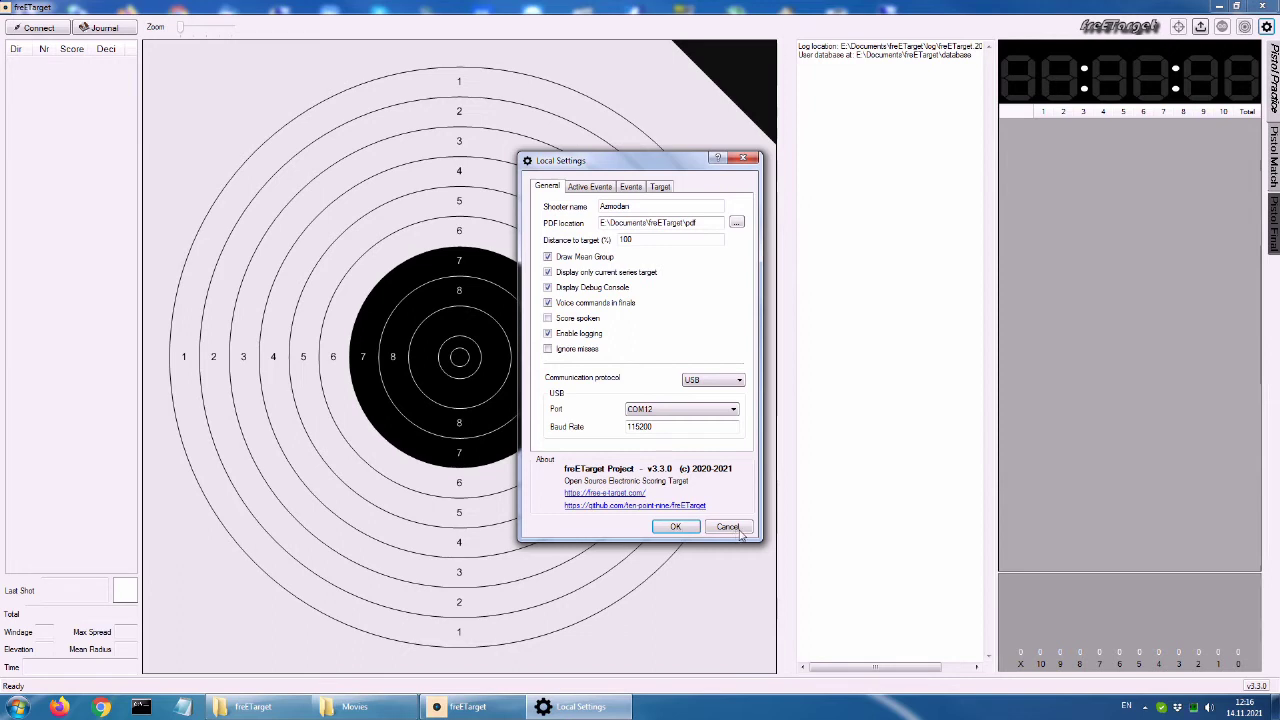
pyautogui.click(728, 527)
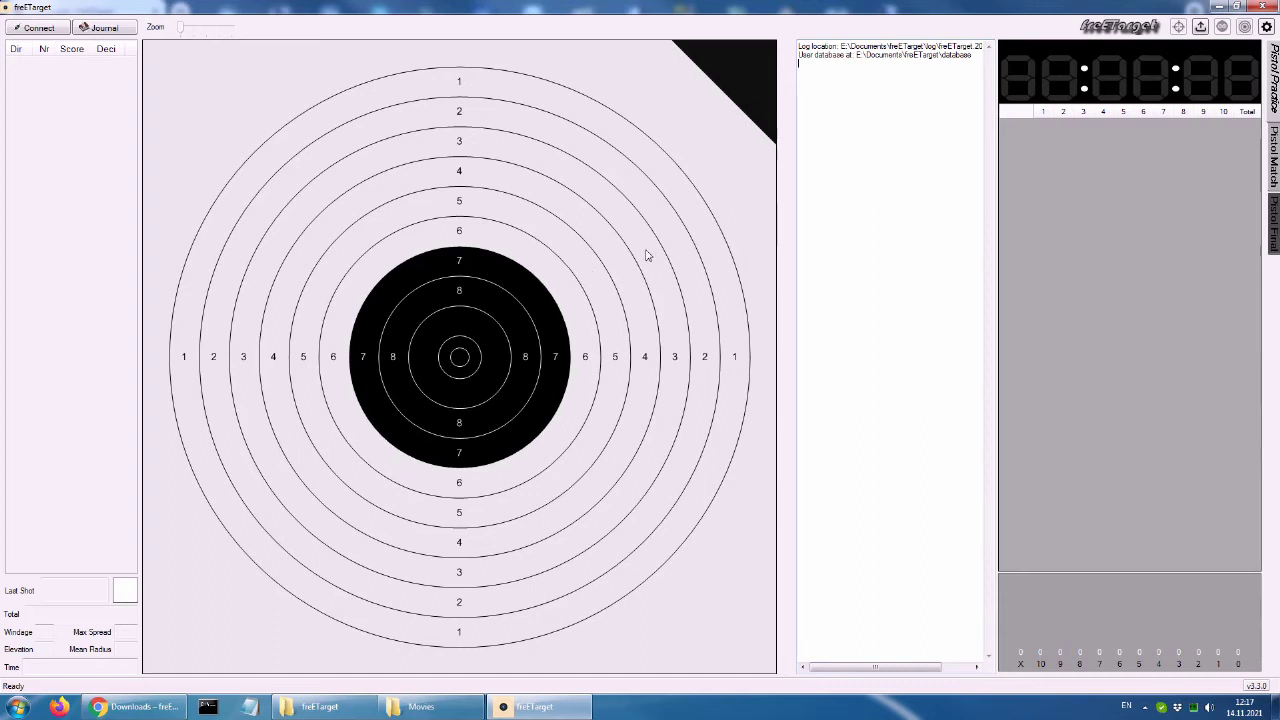
# - Open the firmware upload window and move it over the middle of the target view
pyautogui.click(1200, 27)
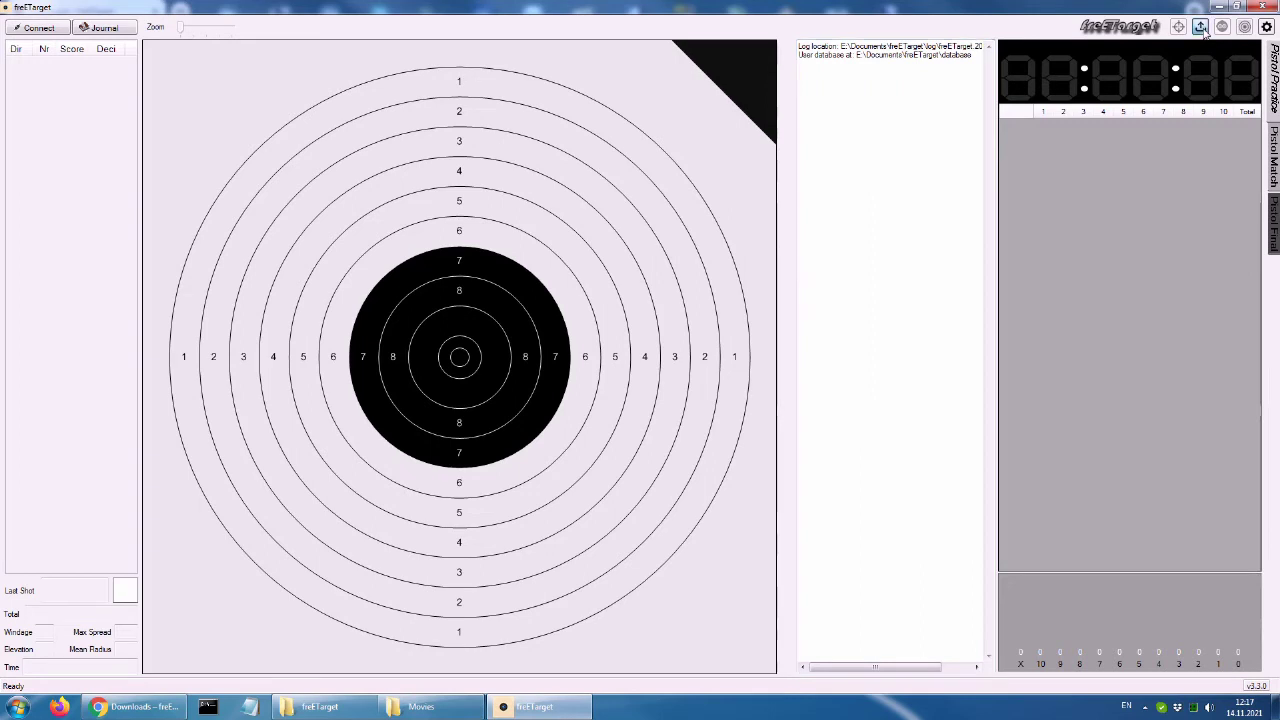
pyautogui.moveTo(377, 114); pyautogui.dragTo(535, 149)
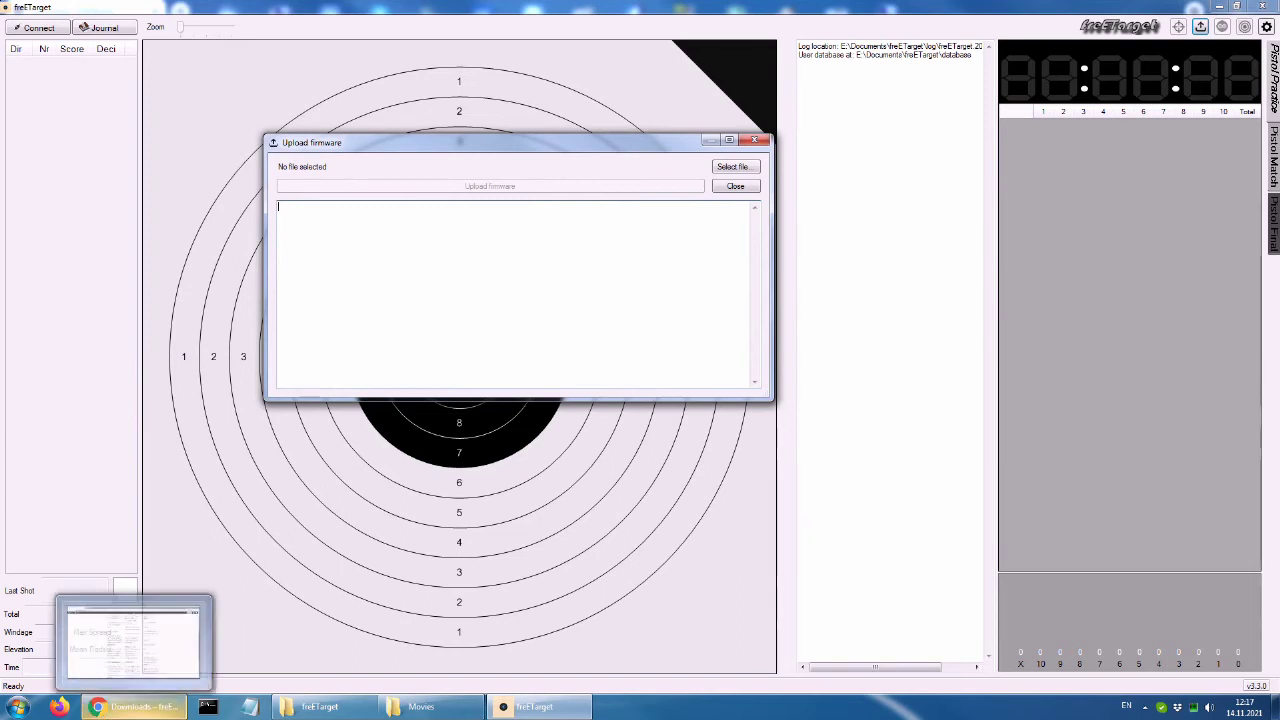
# - Switch to Chrome, examine the Arduino firmware release links on the freETarget downloads page, and return to freETarget
pyautogui.click(150, 706)
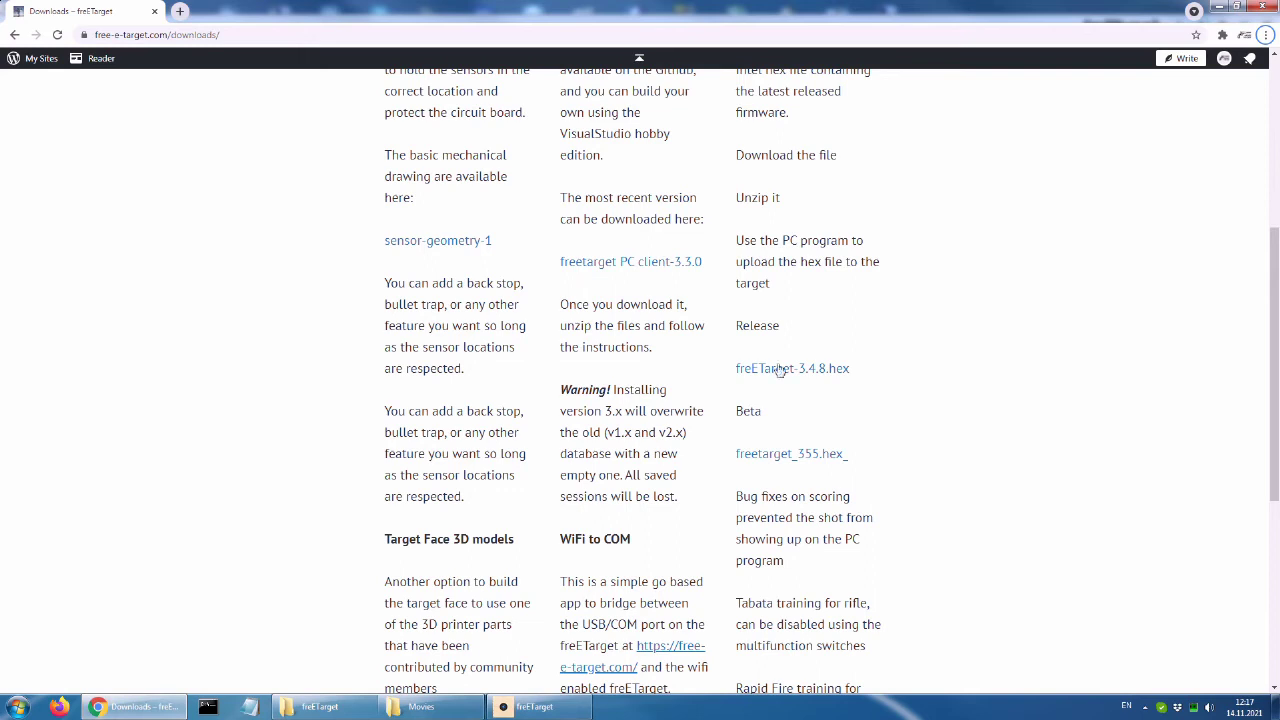
pyautogui.scroll(3, 945, 354)
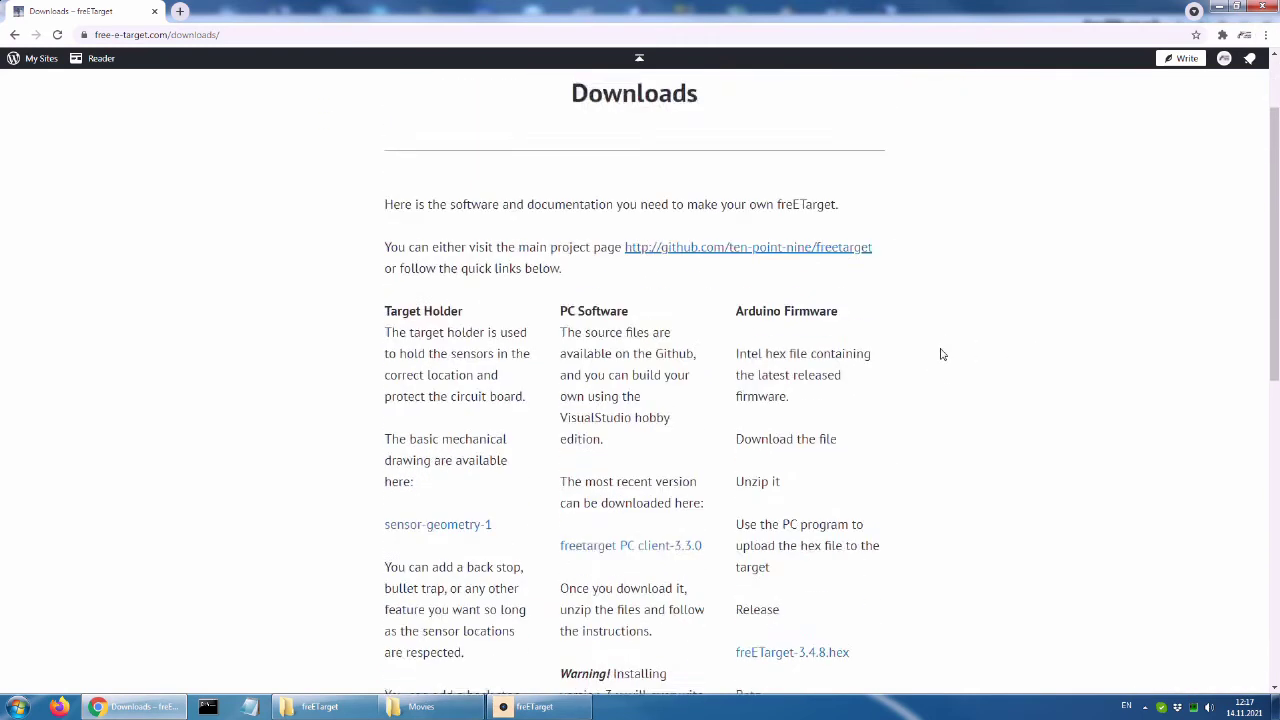
pyautogui.scroll(-4, 940, 354)
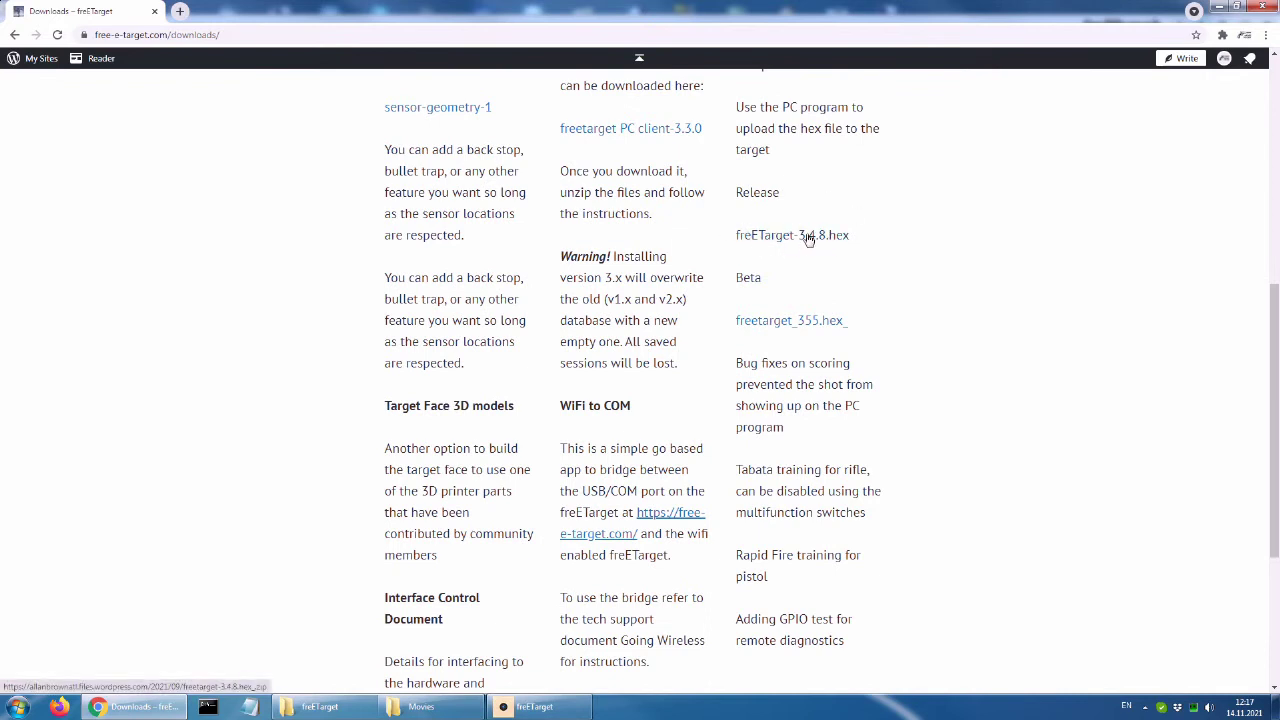
pyautogui.click(538, 707)
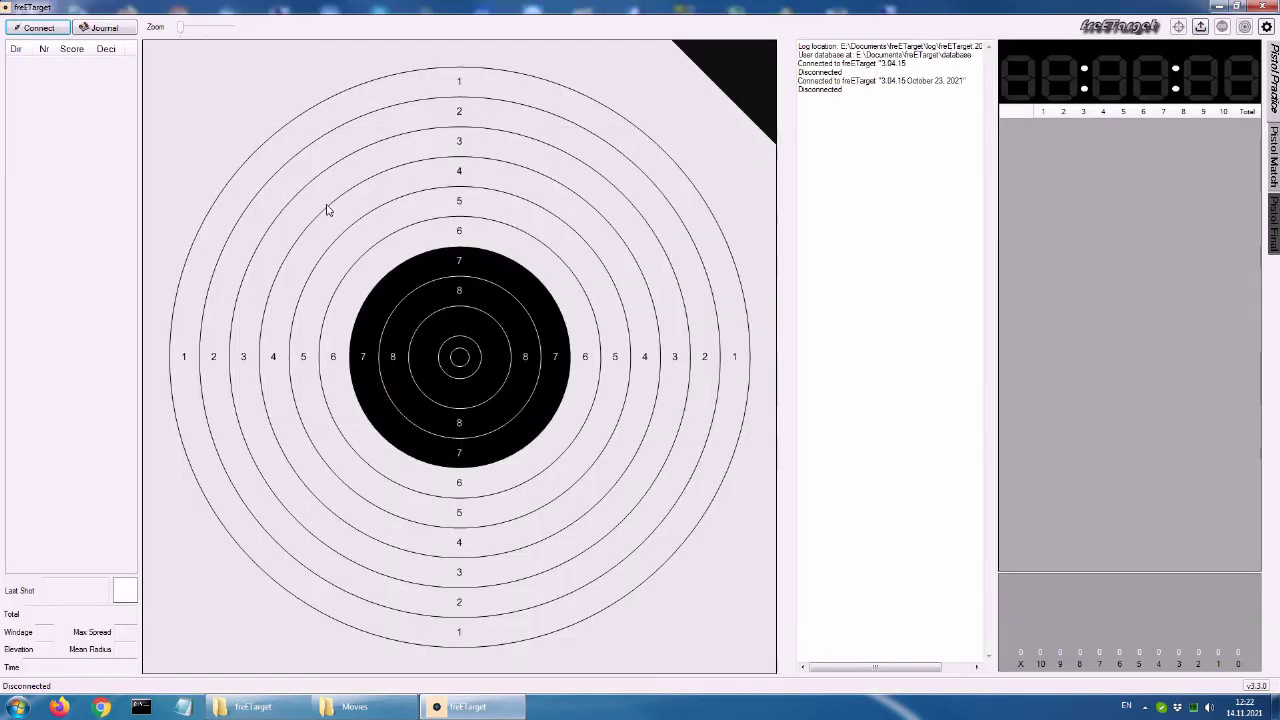
# - Connect to the electronic target and switch the event to Pistol Match, followed by Pistol Final
pyautogui.click(38, 28)
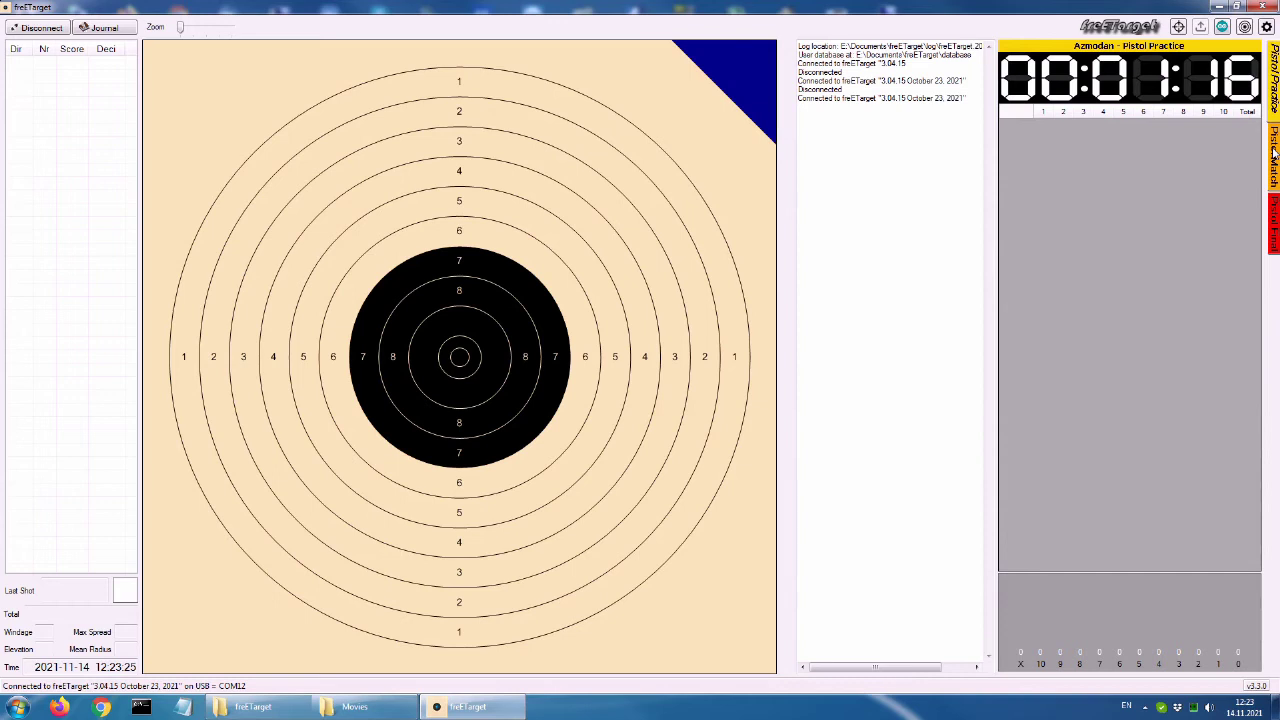
pyautogui.click(1274, 150)
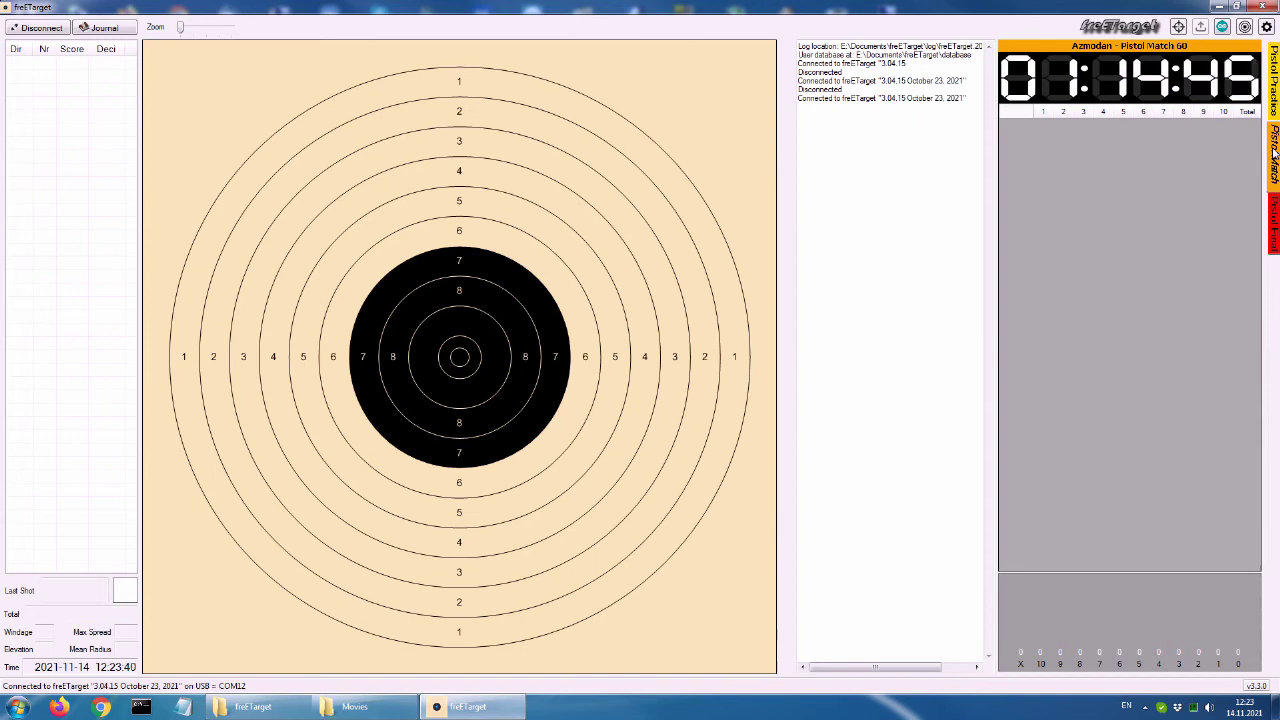
pyautogui.click(1273, 210)
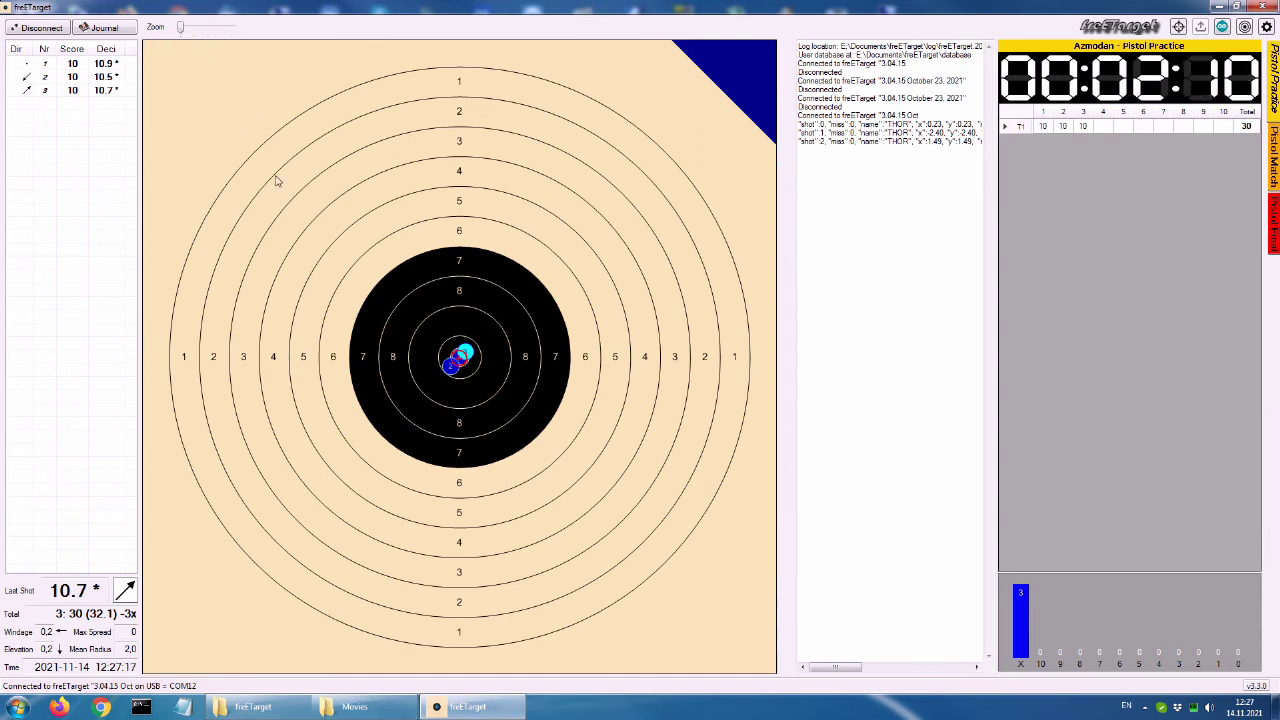
# - Zoom in and out on the three practice shots, and narrow the log pane beside the target view
pyautogui.scroll(2, 284, 246)
pyautogui.scroll(-1, 287, 256)
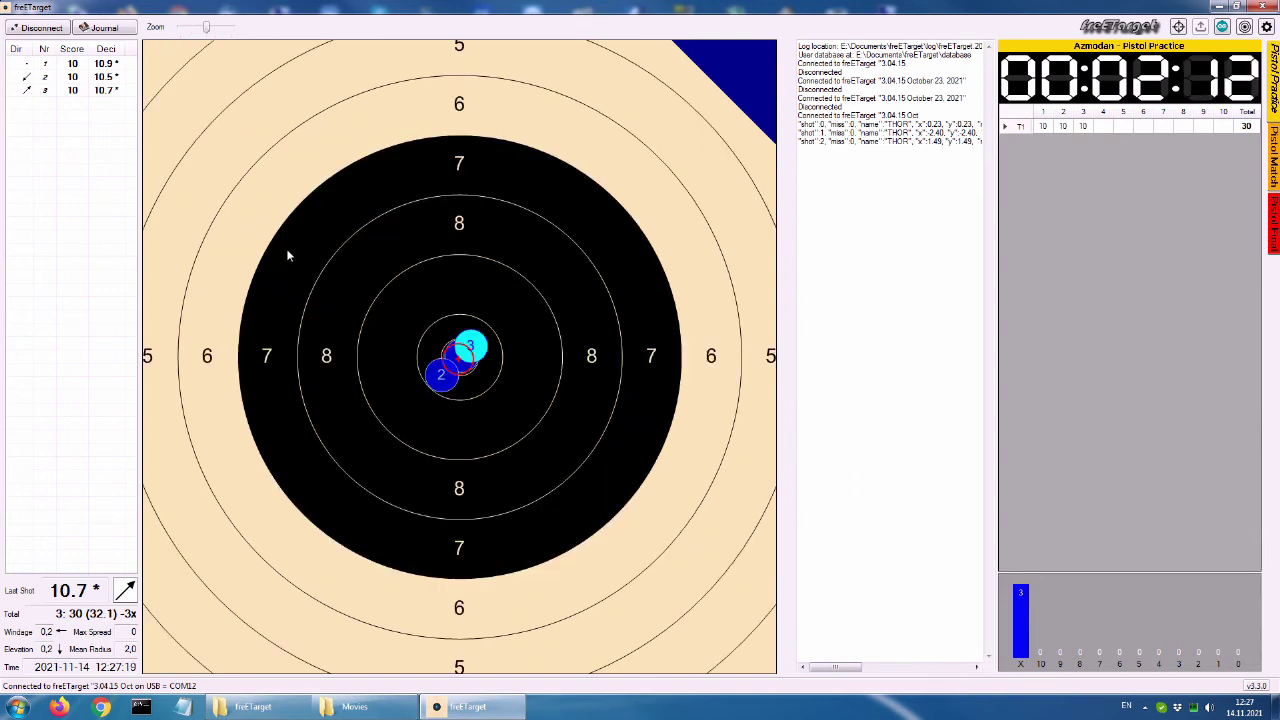
pyautogui.scroll(2, 287, 256)
pyautogui.scroll(-3, 287, 256)
pyautogui.scroll(2, 288, 256)
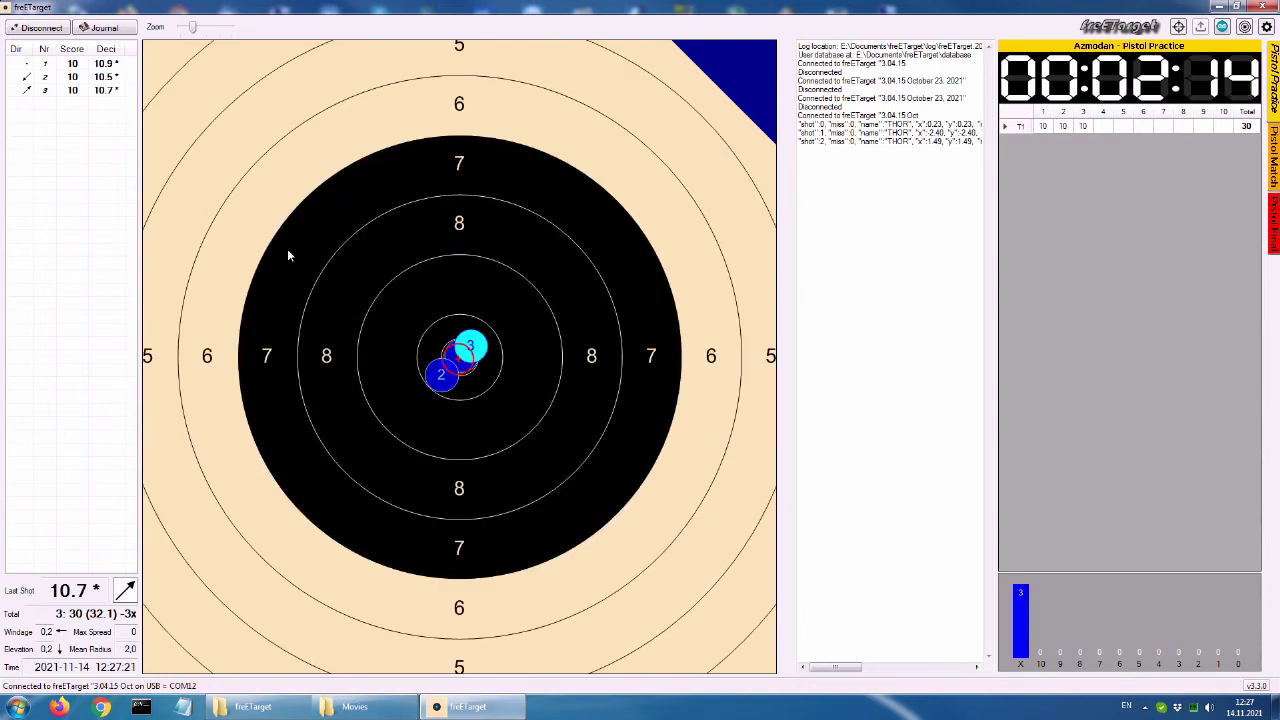
pyautogui.scroll(-2, 287, 256)
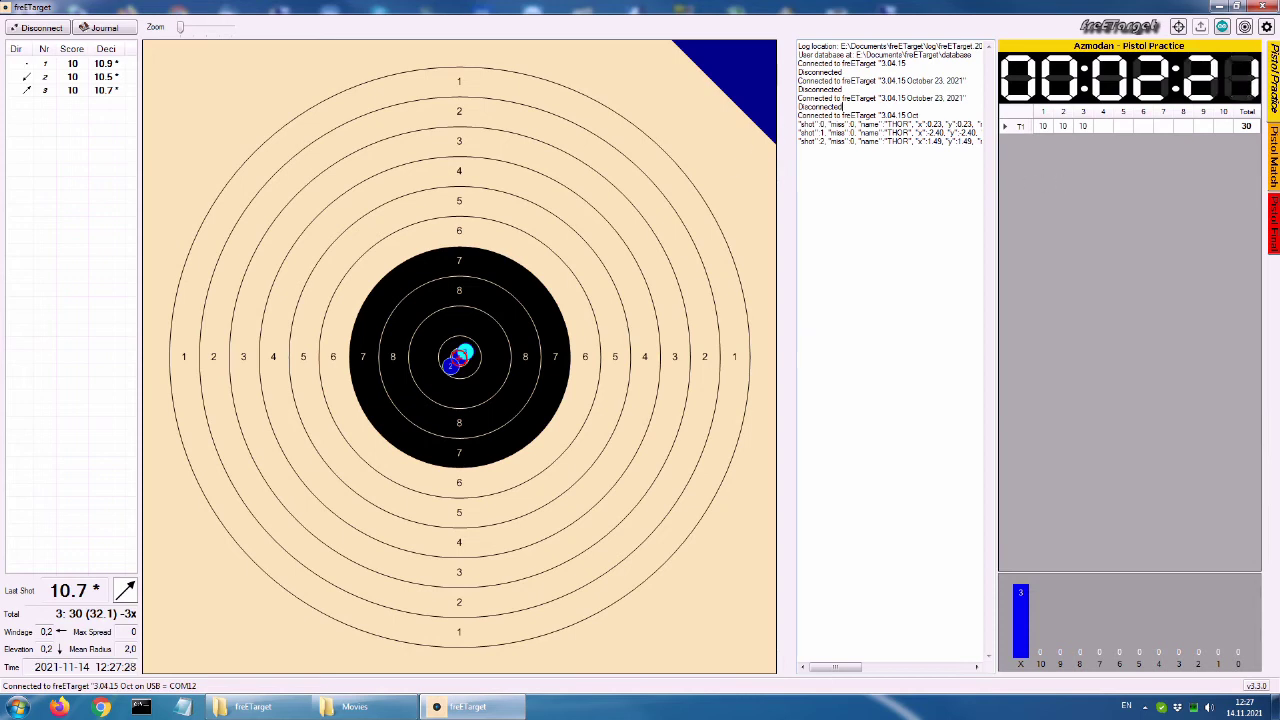
pyautogui.moveTo(794, 215); pyautogui.dragTo(824, 216)
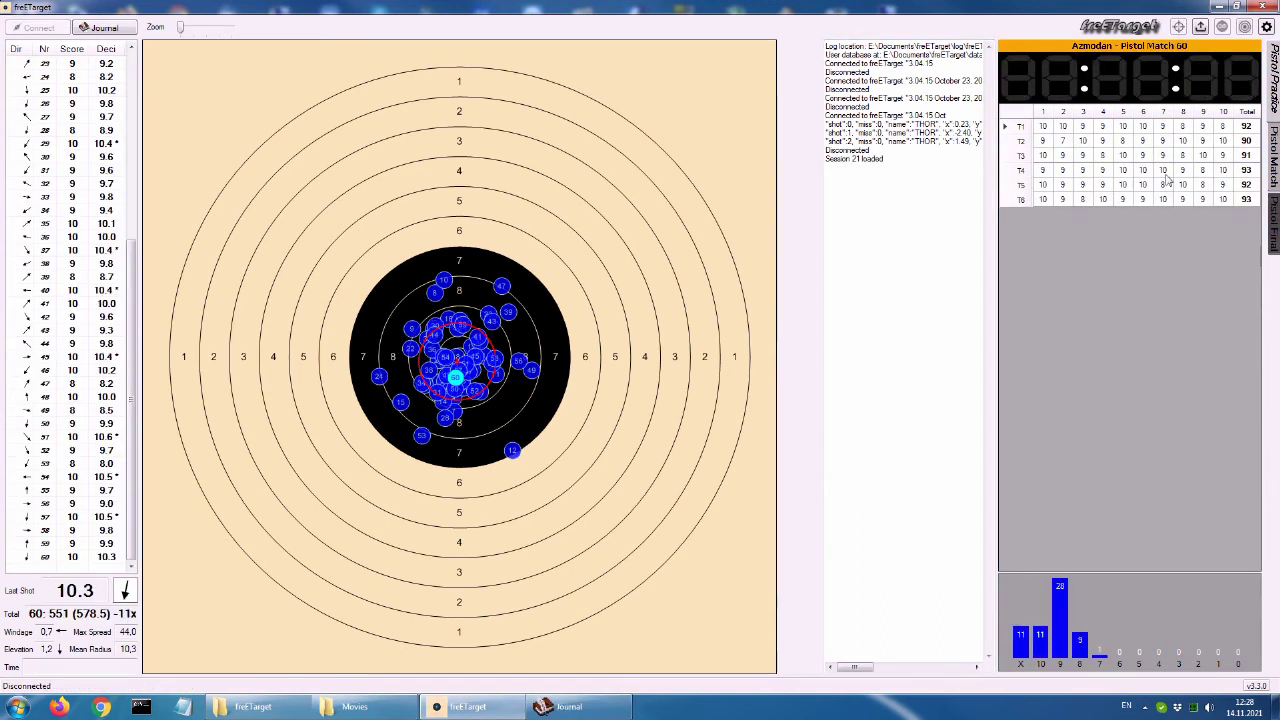
# - View the shots of series T2 to T6, T3 again and T1 of the loaded match separately, and show all shots again
pyautogui.click(1022, 142)
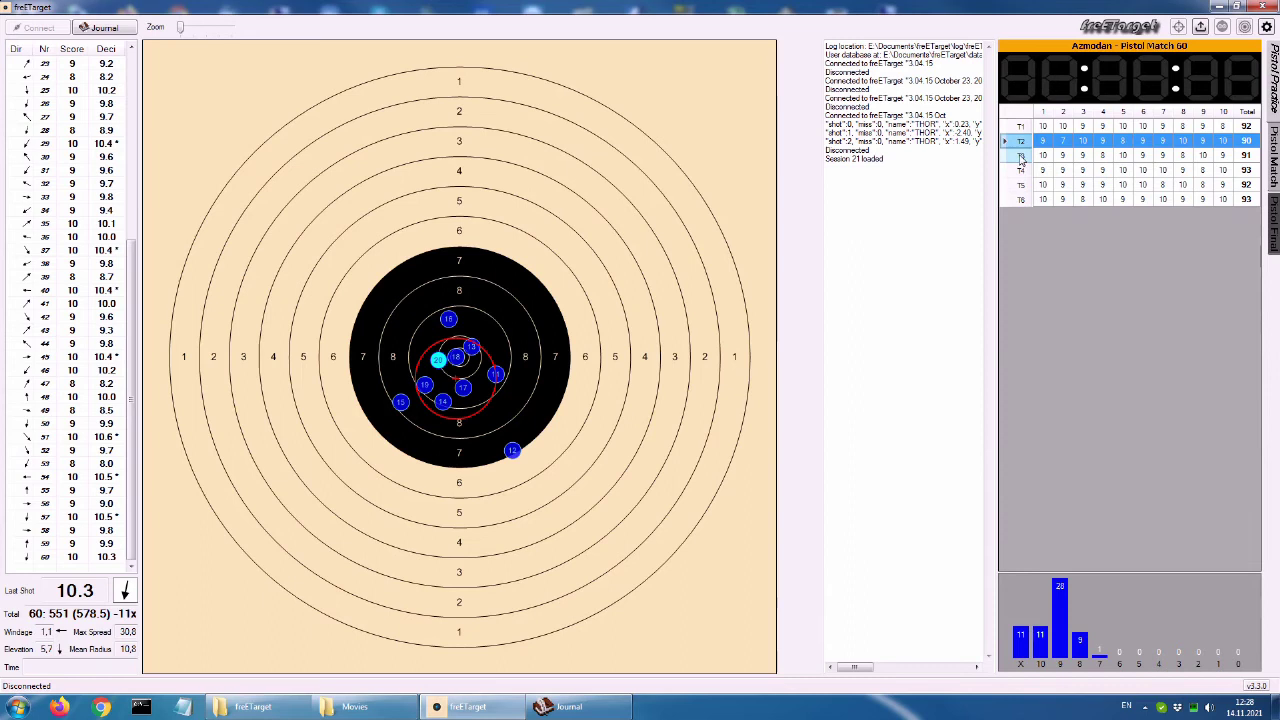
pyautogui.click(1021, 157)
pyautogui.click(1021, 170)
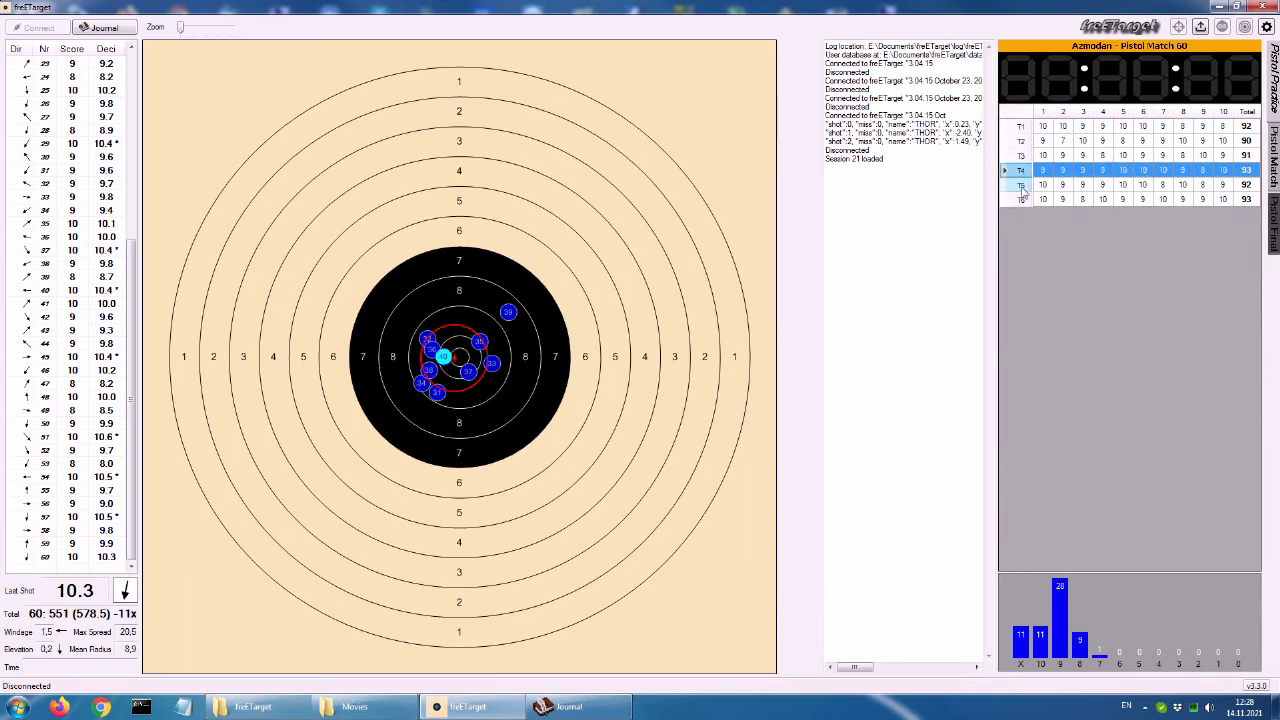
pyautogui.click(1022, 186)
pyautogui.click(1022, 200)
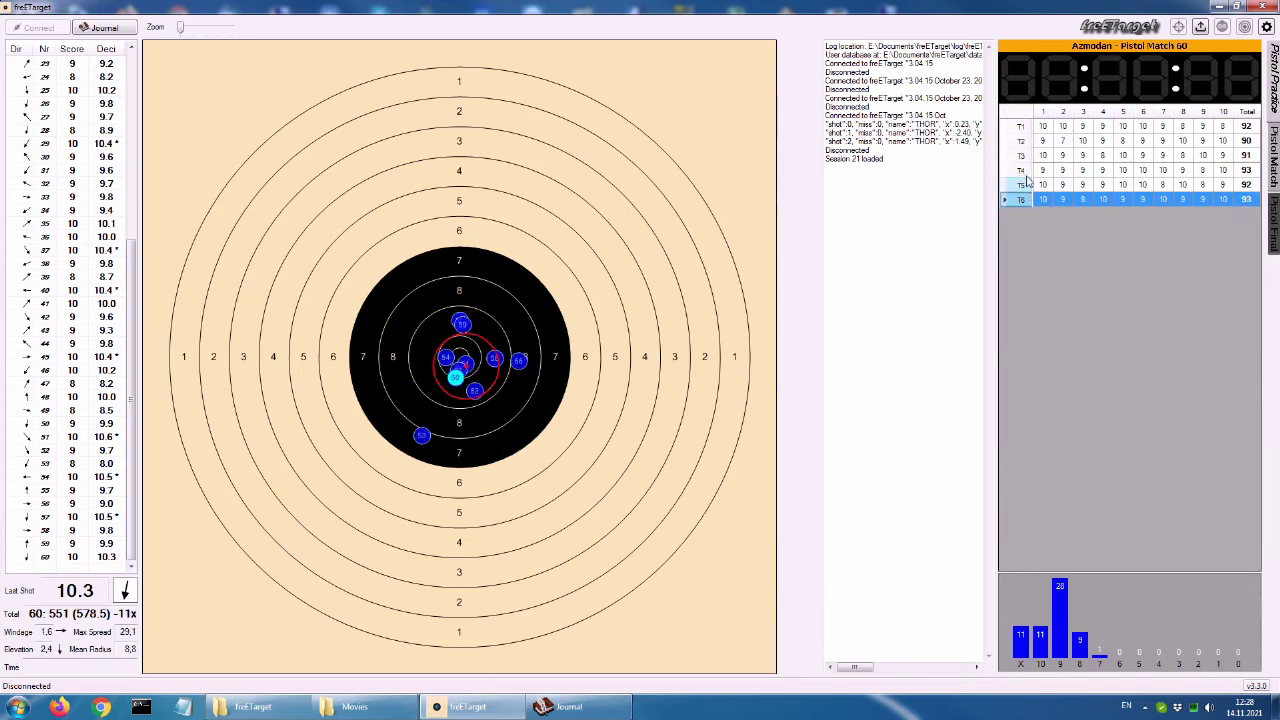
pyautogui.click(1025, 157)
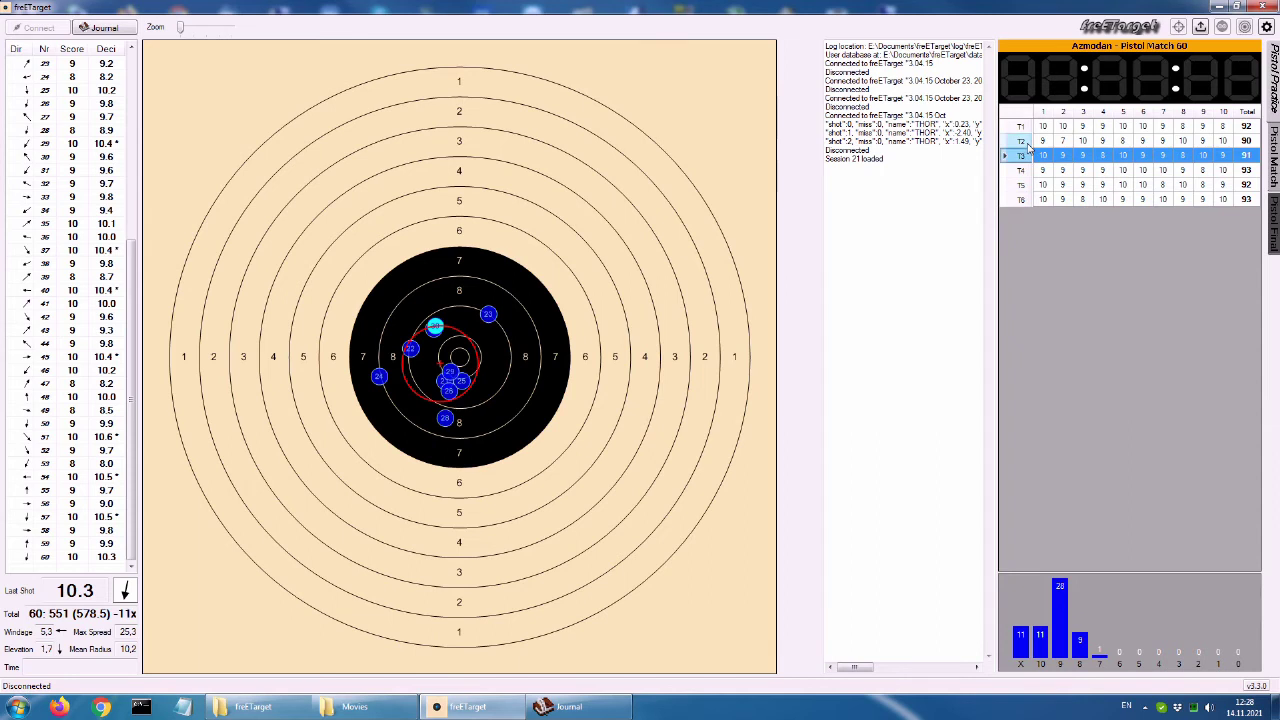
pyautogui.click(1020, 127)
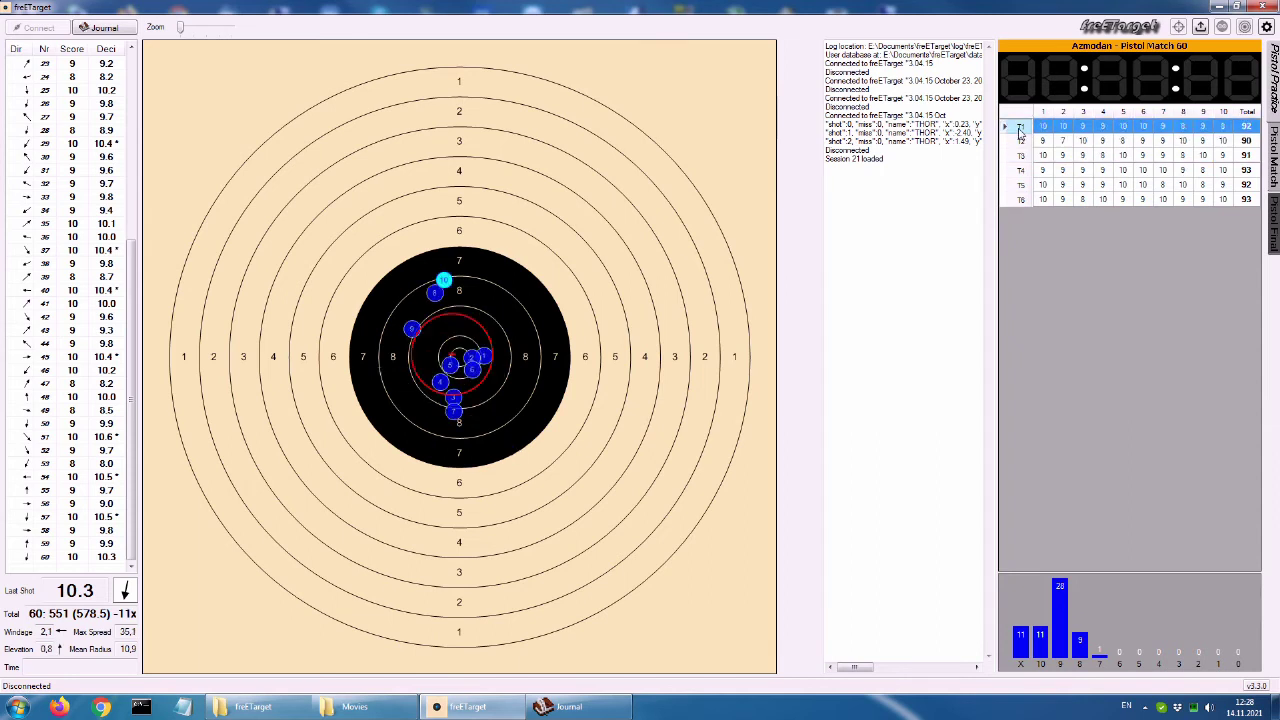
pyautogui.click(1127, 50)
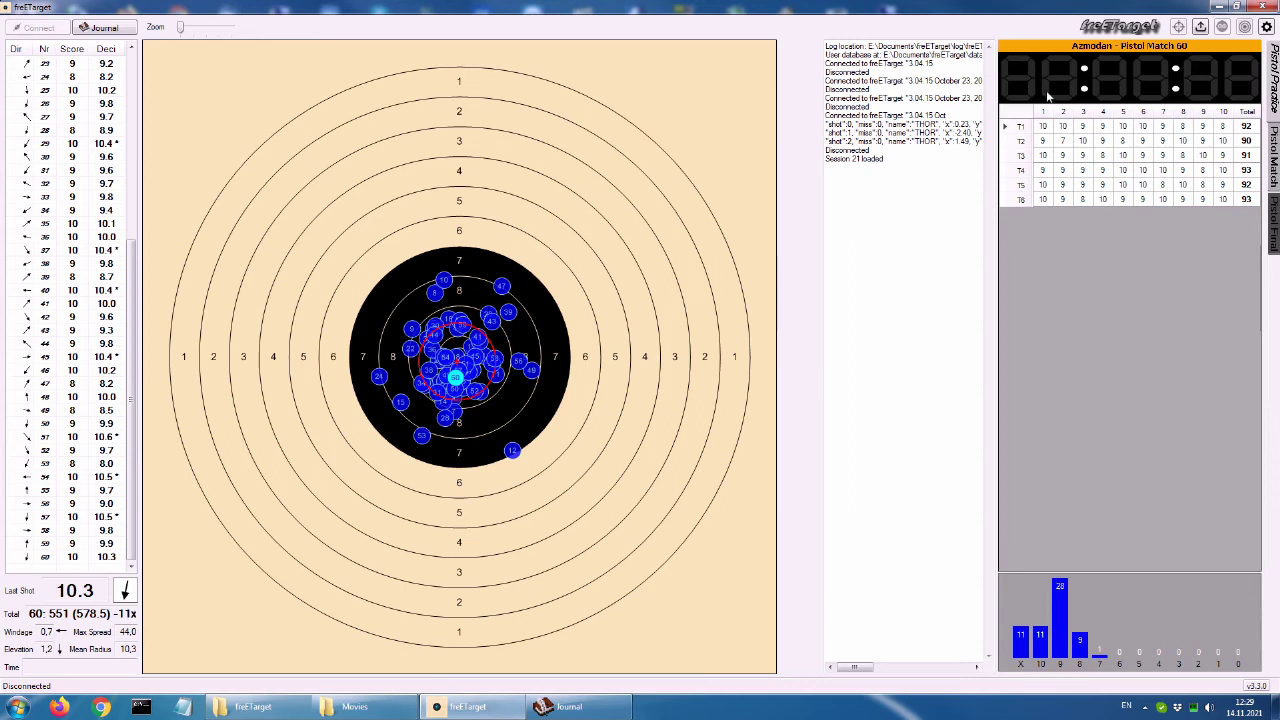
# - Review the shot groups of series T3, T5, T6 and T2 once more, and return to the full-match view
pyautogui.click(1055, 155)
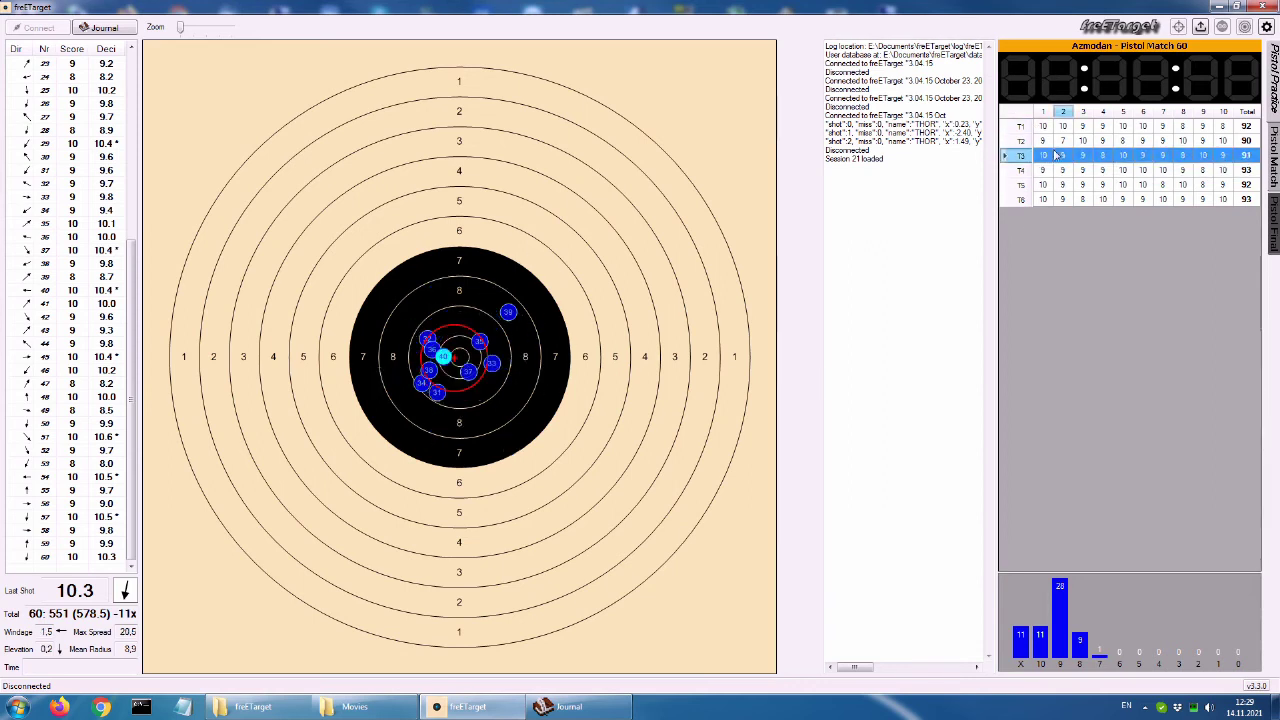
pyautogui.click(1025, 187)
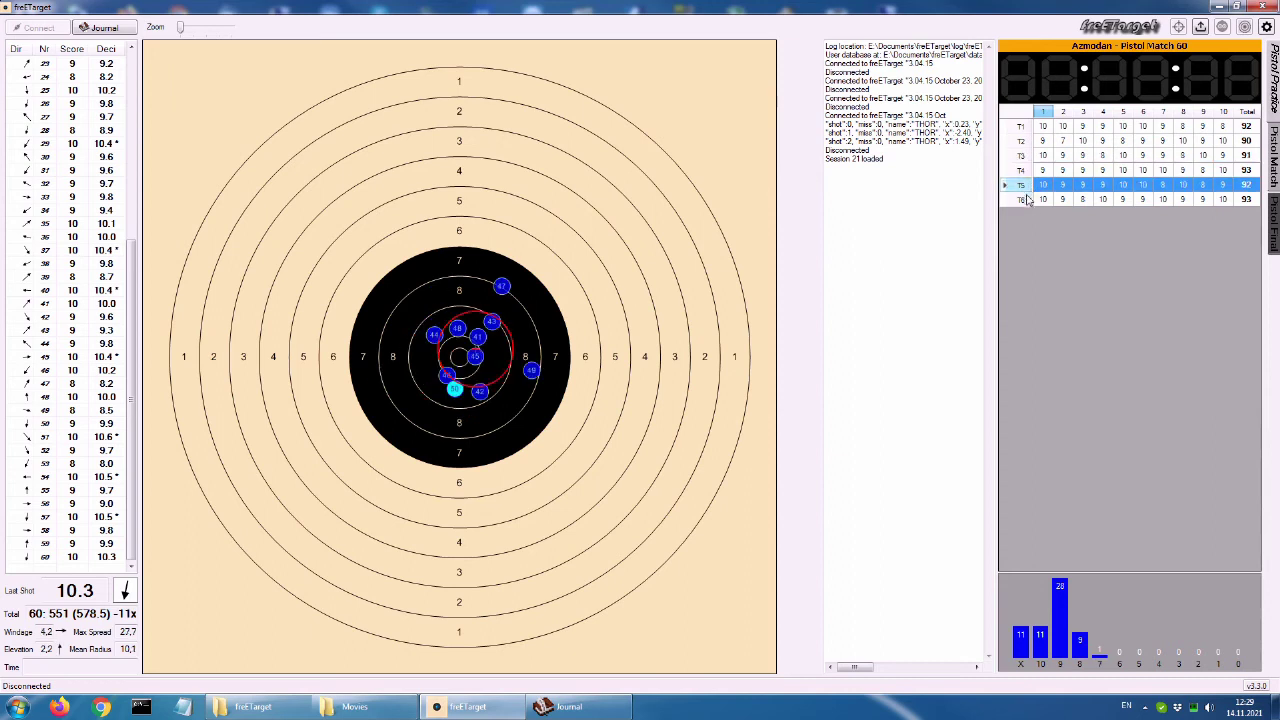
pyautogui.click(1025, 199)
pyautogui.click(1020, 155)
pyautogui.click(1020, 141)
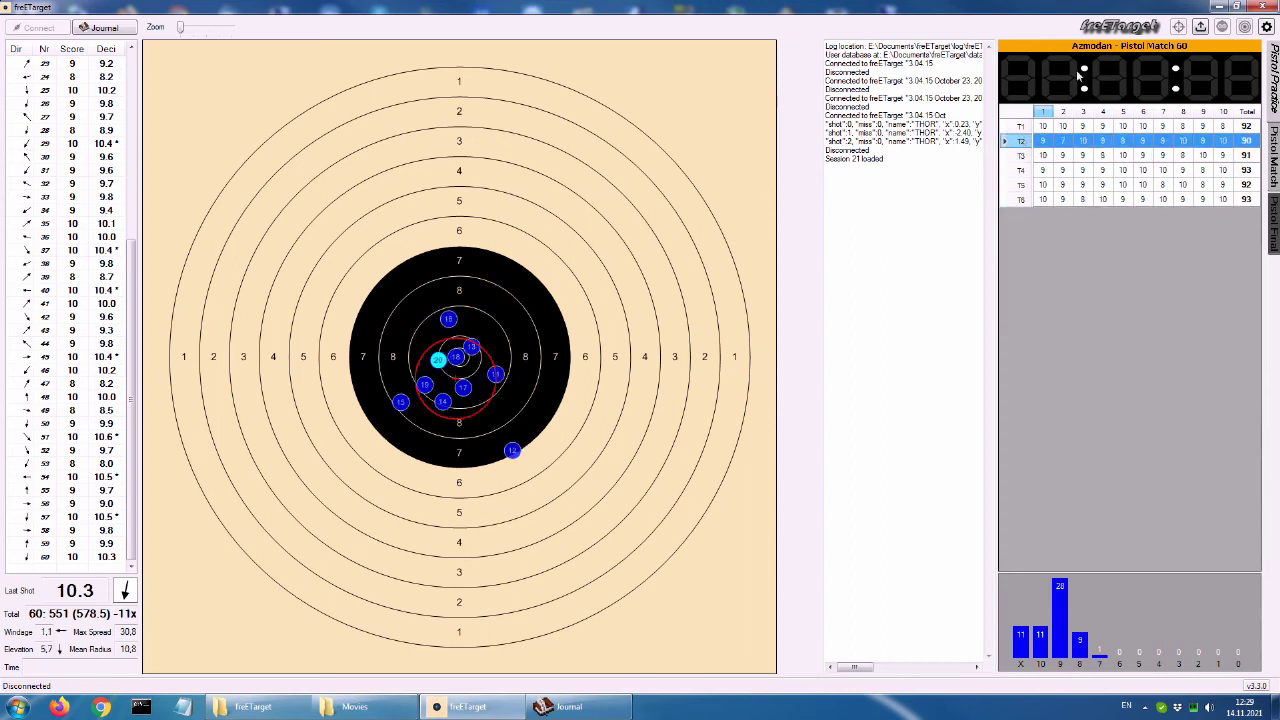
pyautogui.click(1097, 50)
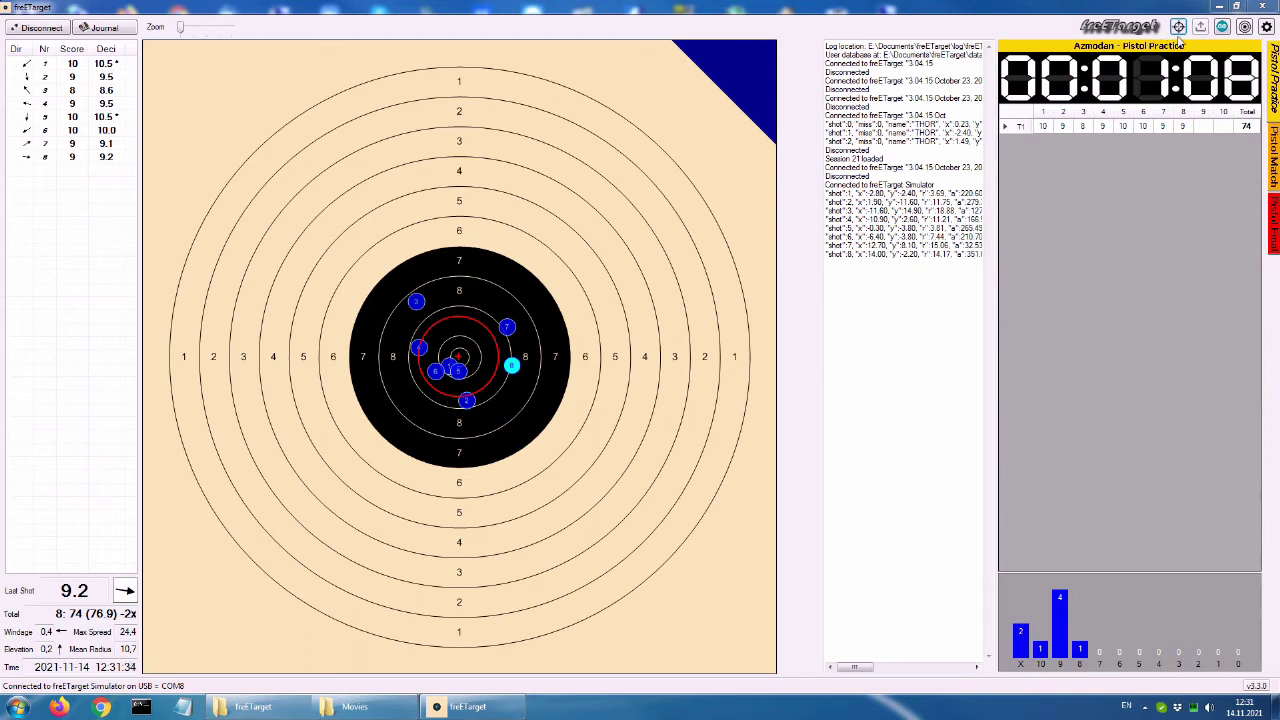
# - Open the calibration window and shift the shots right by one step and down by two steps of 1
pyautogui.click(1178, 27)
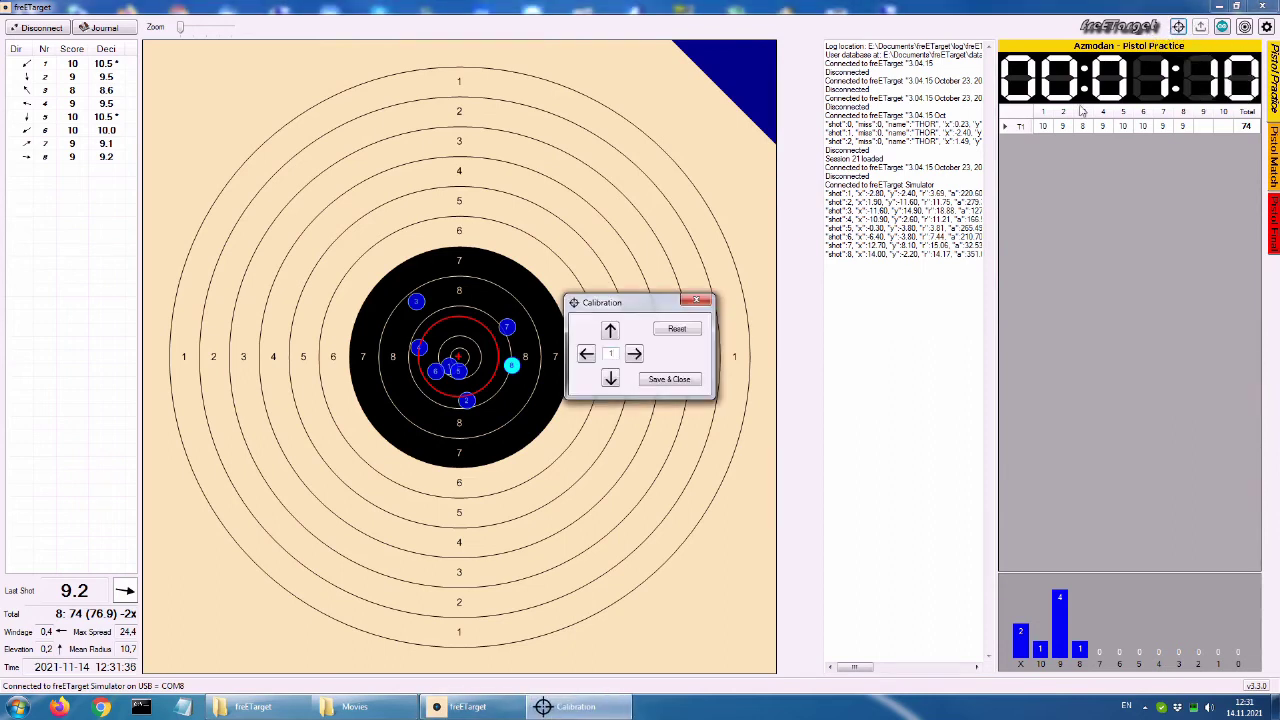
pyautogui.moveTo(677, 296); pyautogui.dragTo(670, 292)
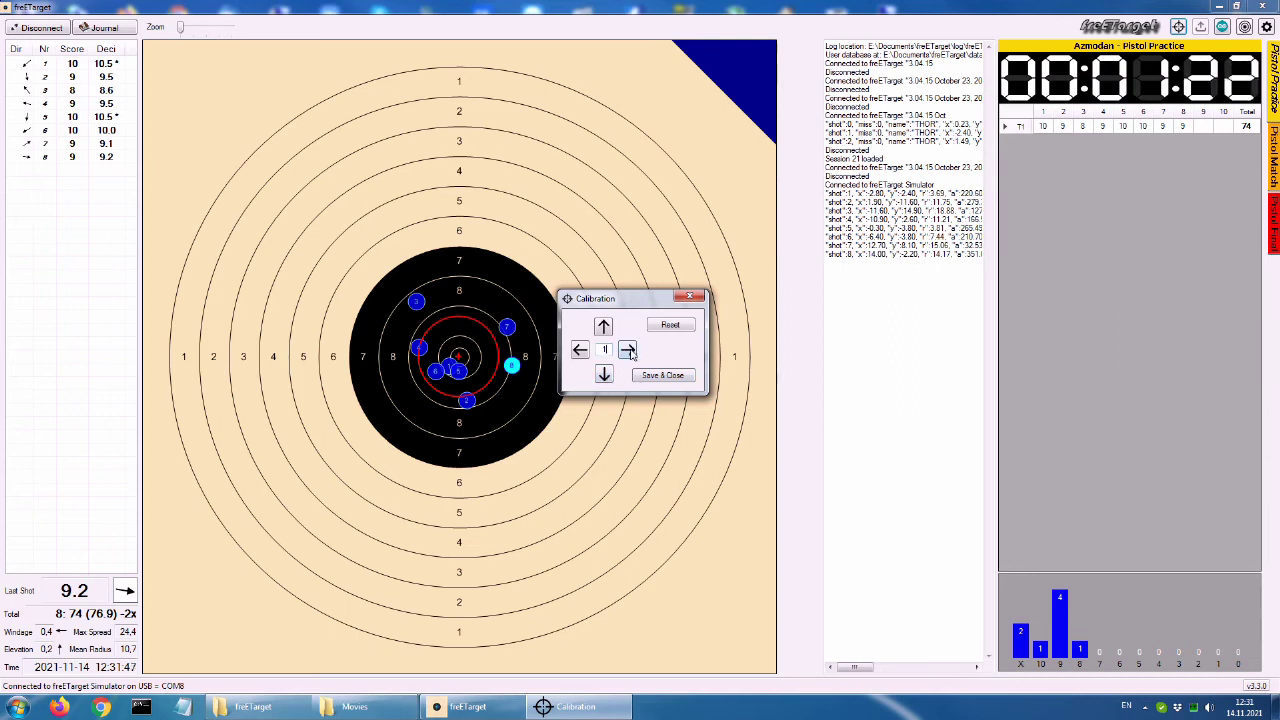
pyautogui.click(629, 351)
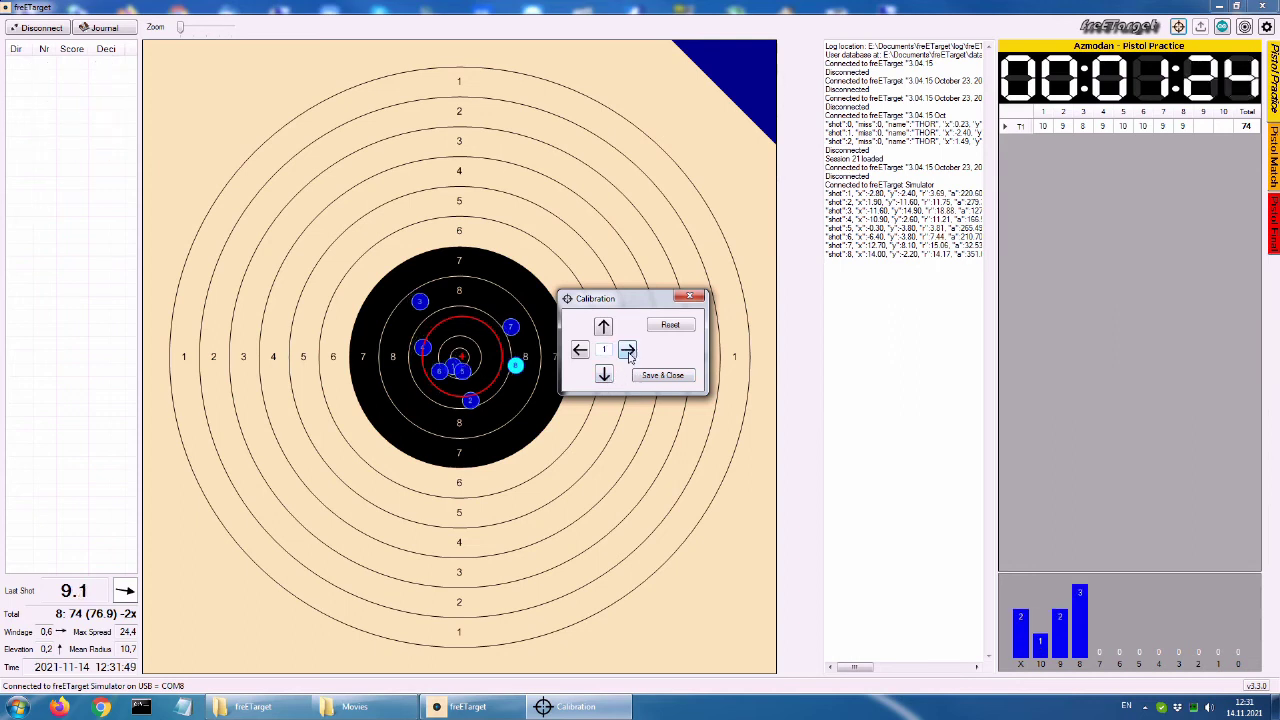
pyautogui.click(605, 375)
pyautogui.click(604, 375)
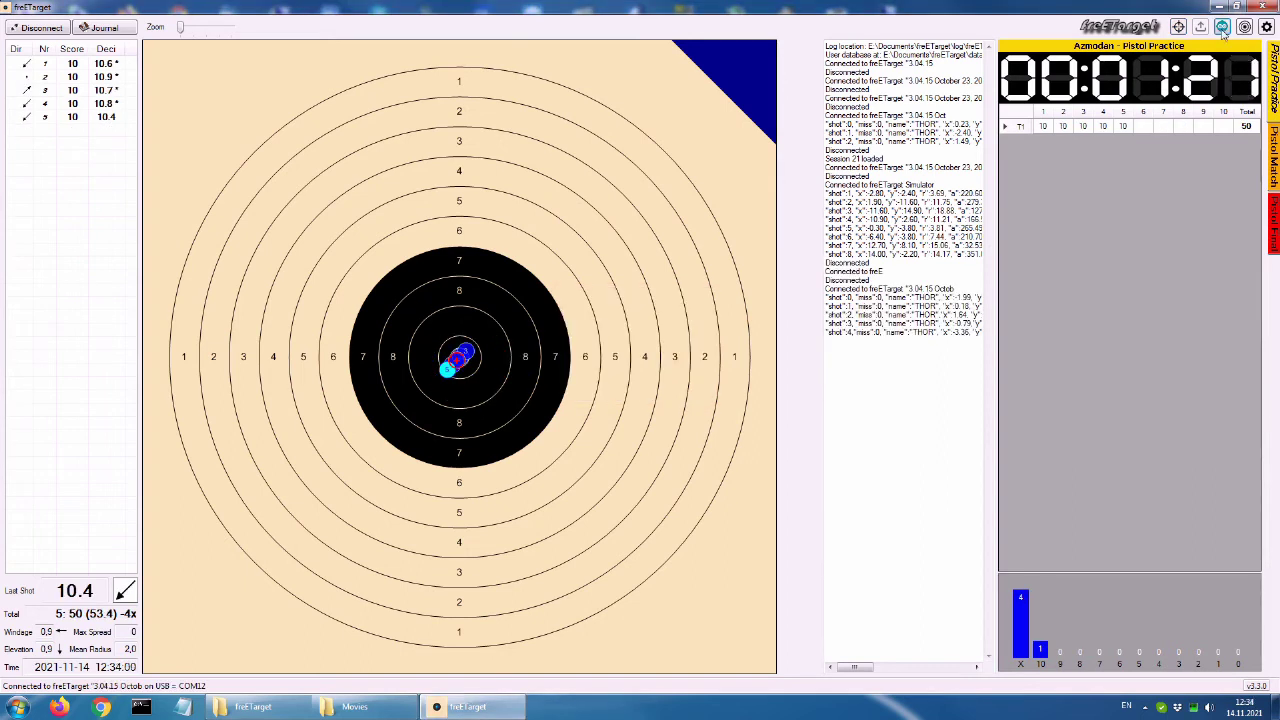
# - Open the Arduino window and the target settings, and check the available target names while keeping THOR
pyautogui.click(1222, 27)
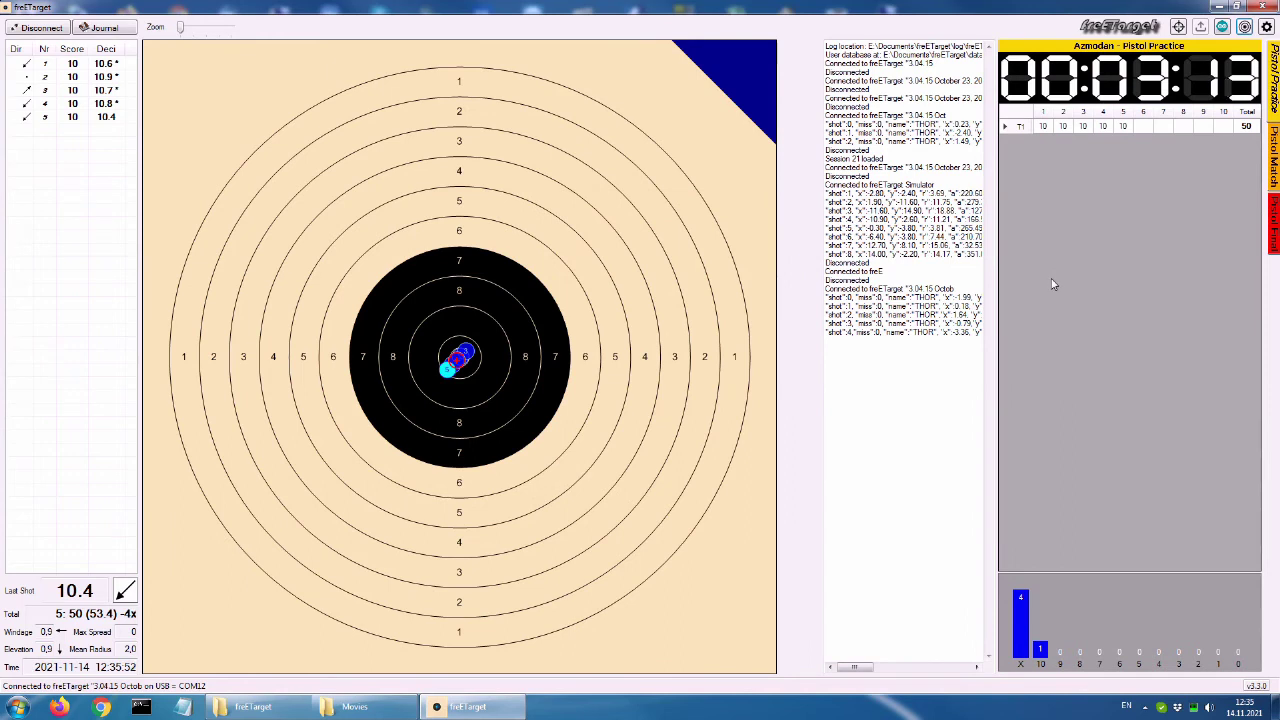
pyautogui.click(1244, 28)
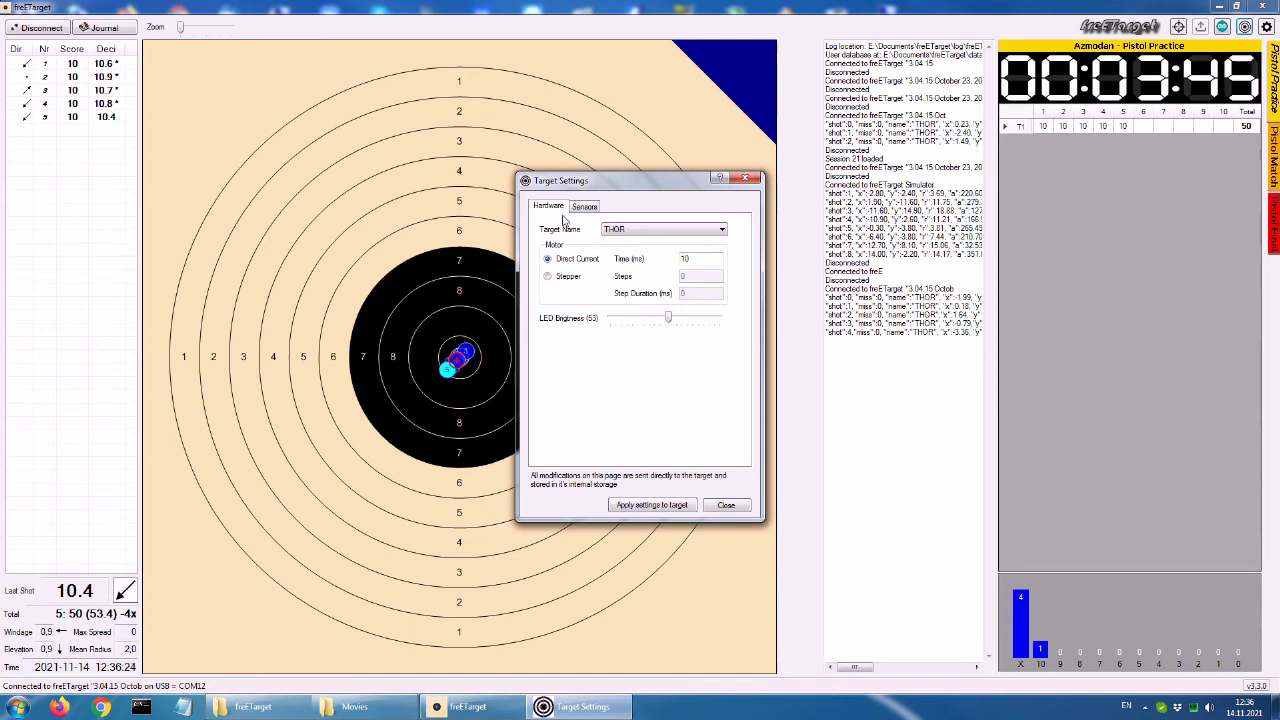
pyautogui.click(643, 233)
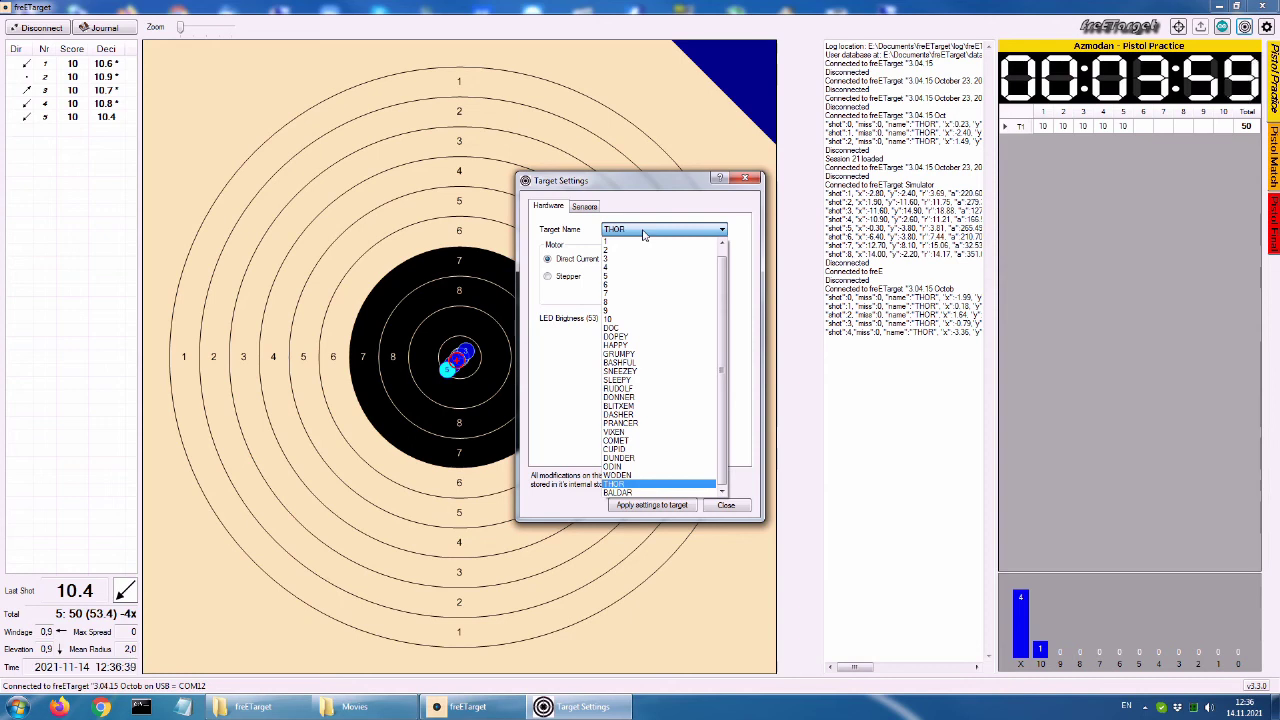
pyautogui.click(643, 234)
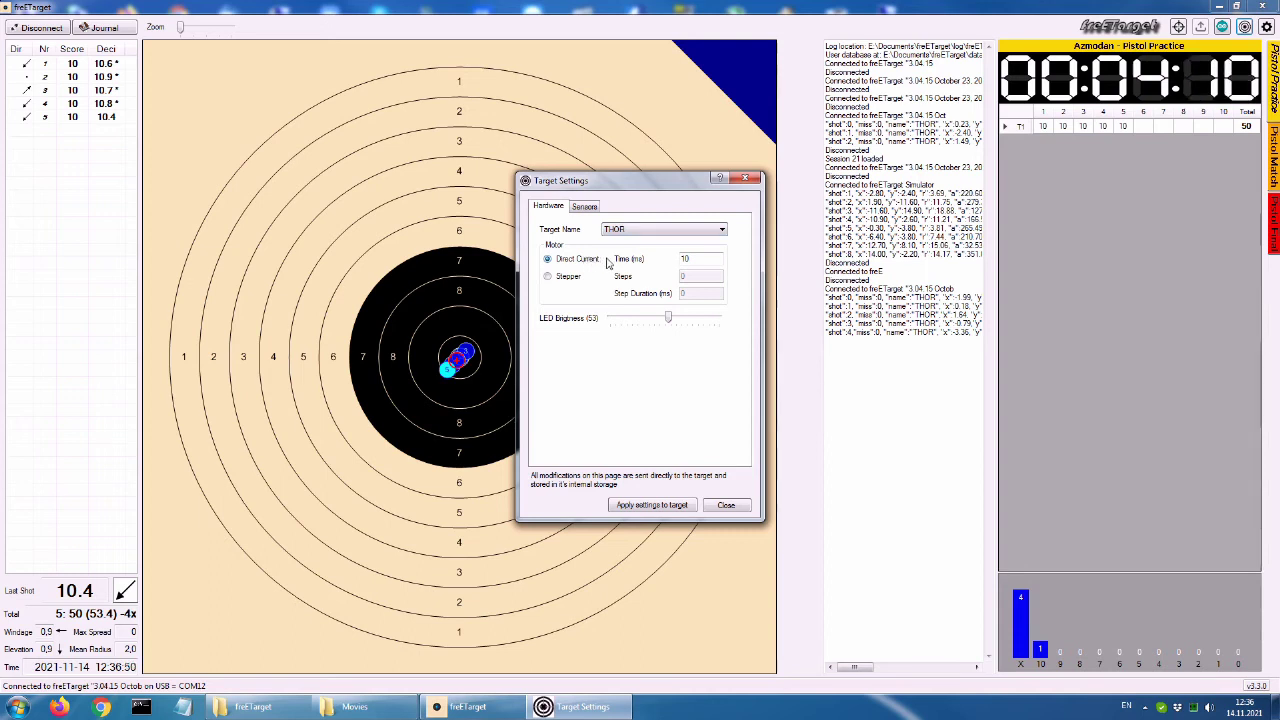
# - Examine the Direct Current and Stepper motor options, leave Direct Current selected, and show the sensor settings
pyautogui.click(695, 259)
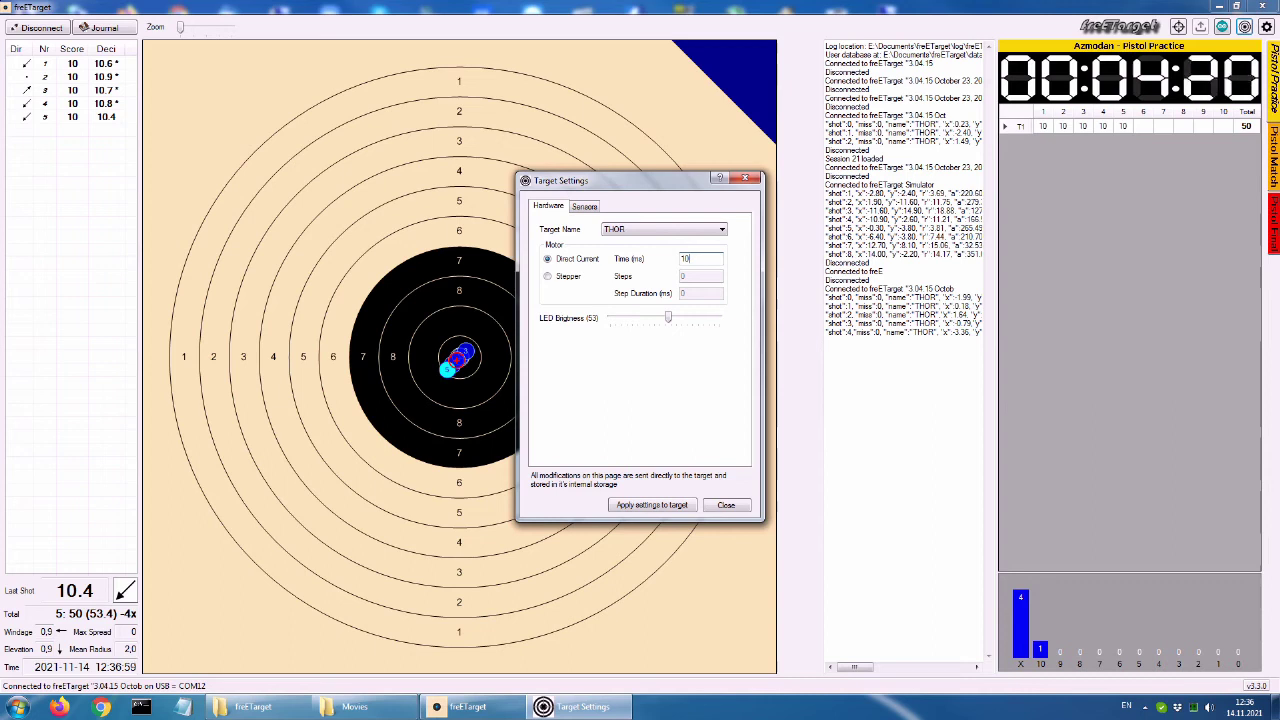
pyautogui.click(576, 278)
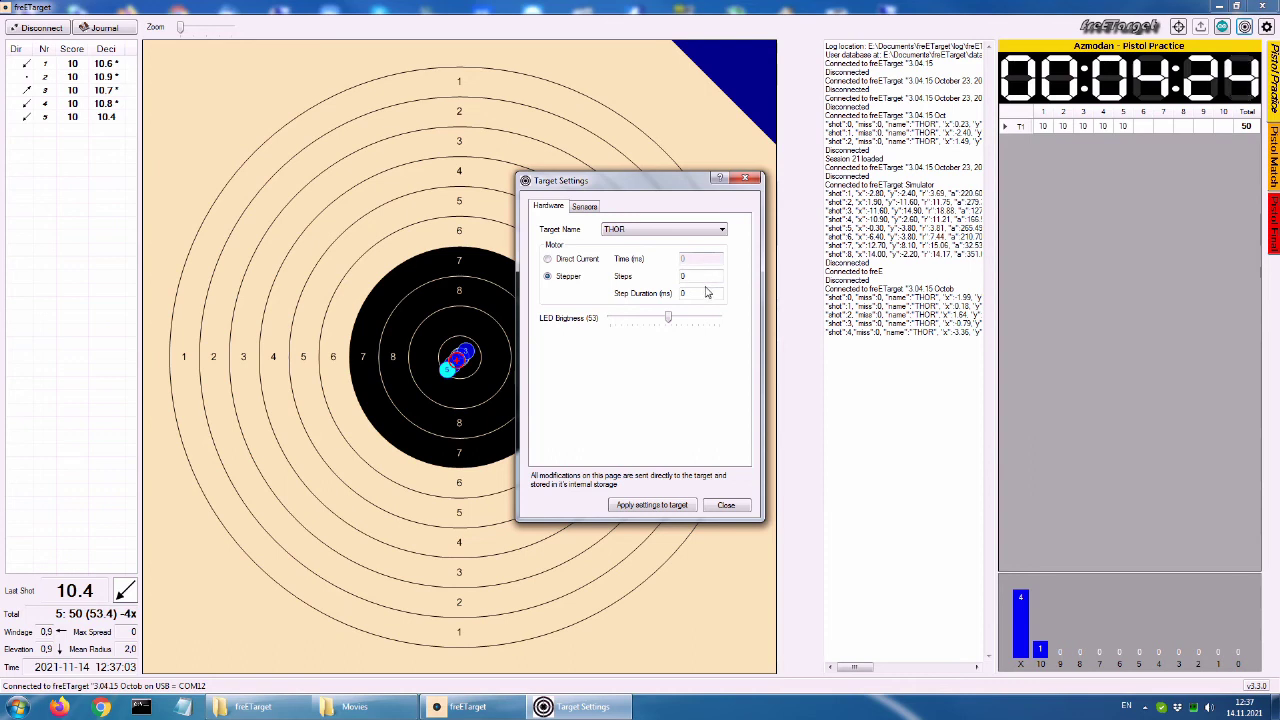
pyautogui.click(576, 260)
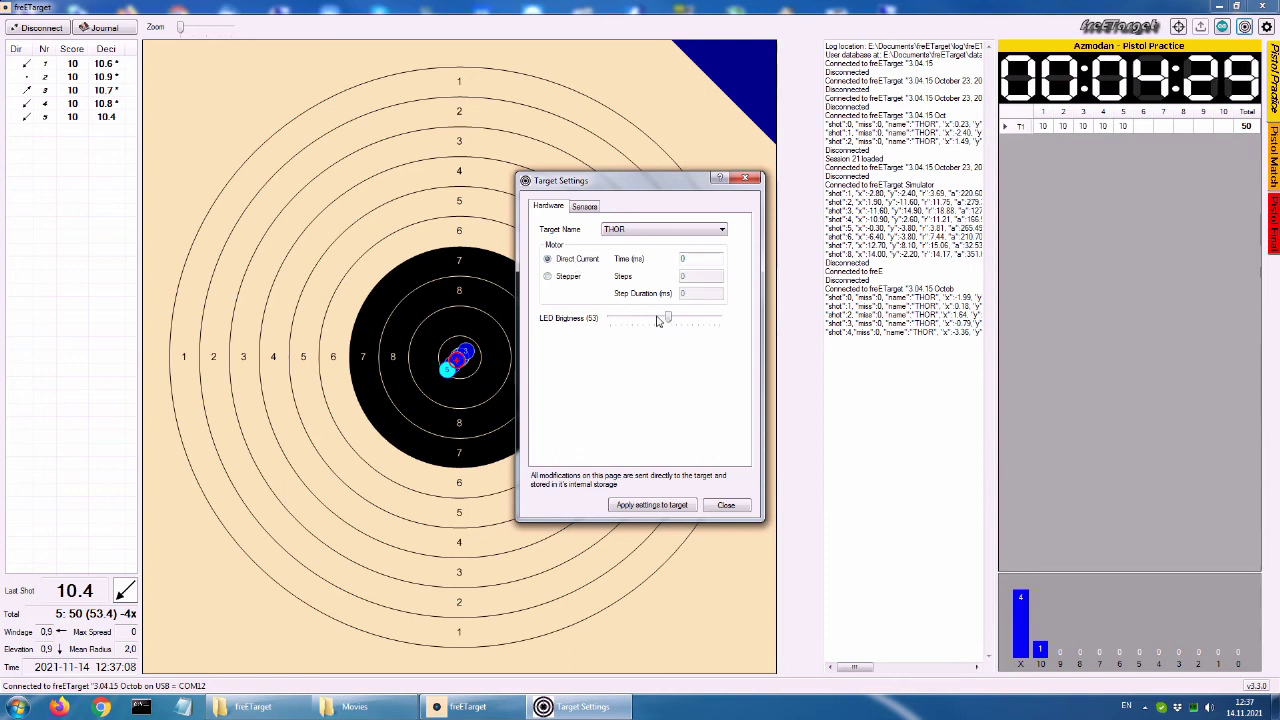
pyautogui.click(586, 207)
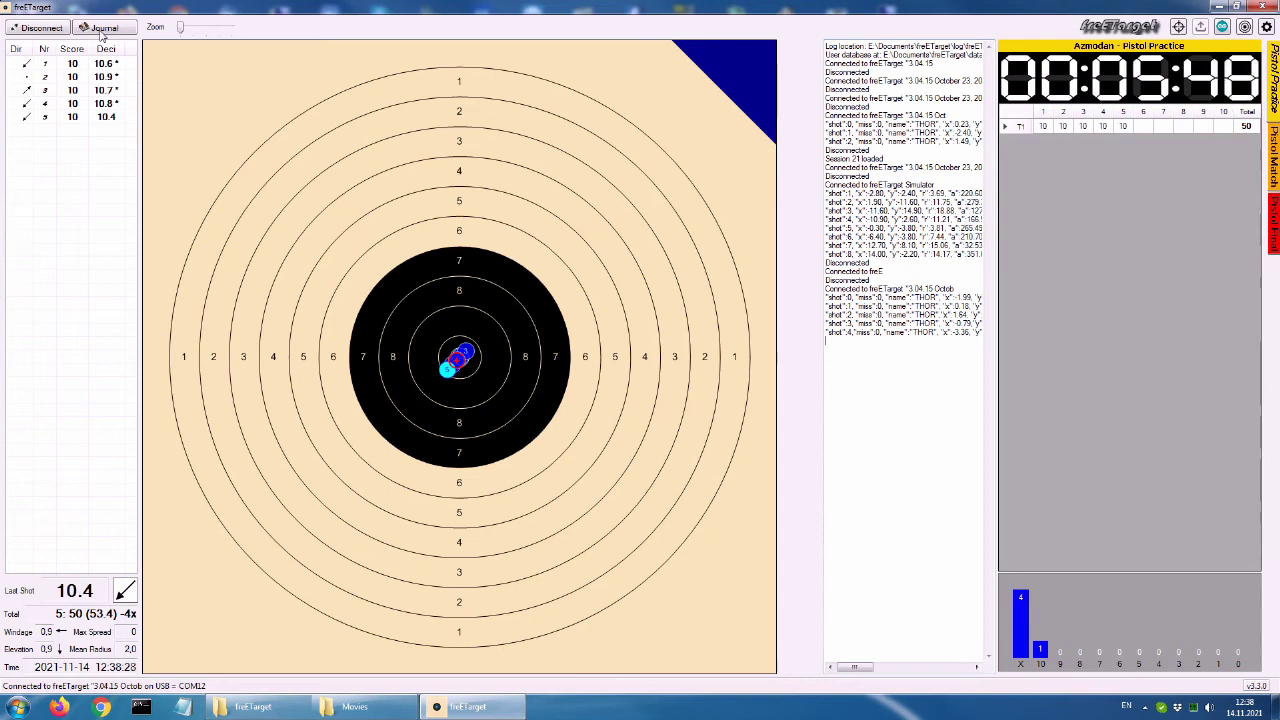
# - Open the journal without saving the current practice session
pyautogui.click(101, 33)
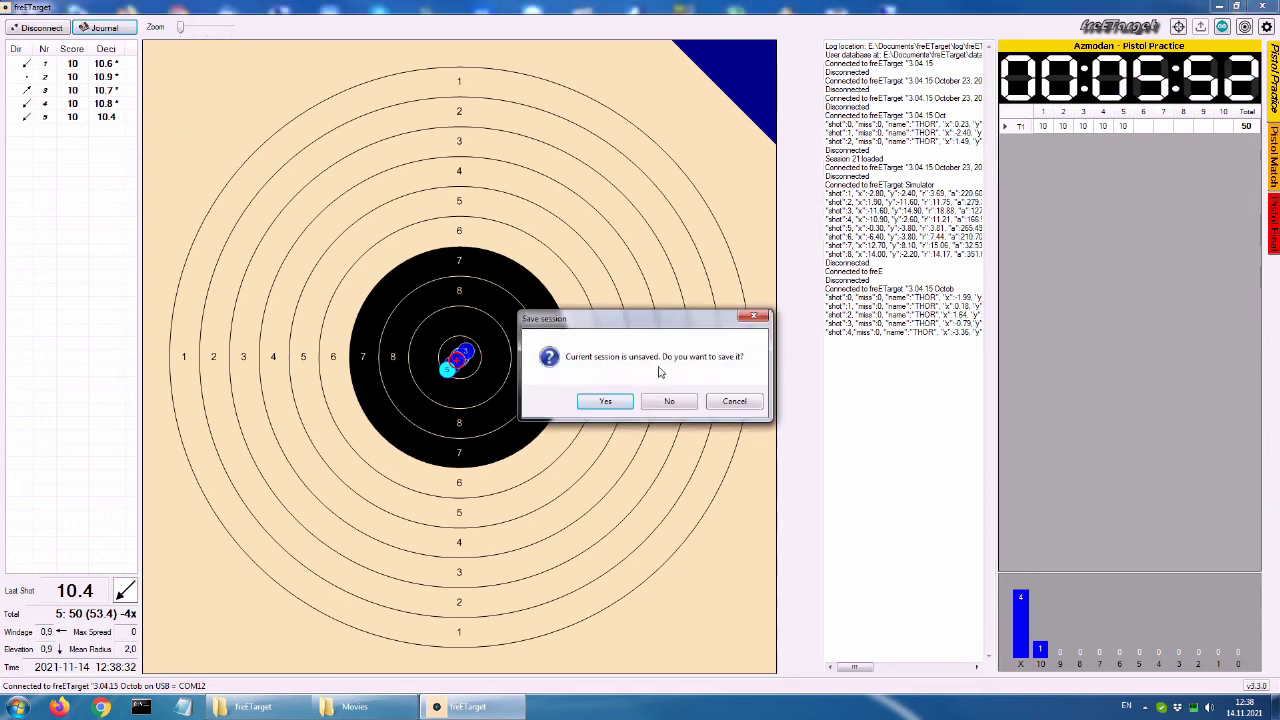
pyautogui.click(680, 408)
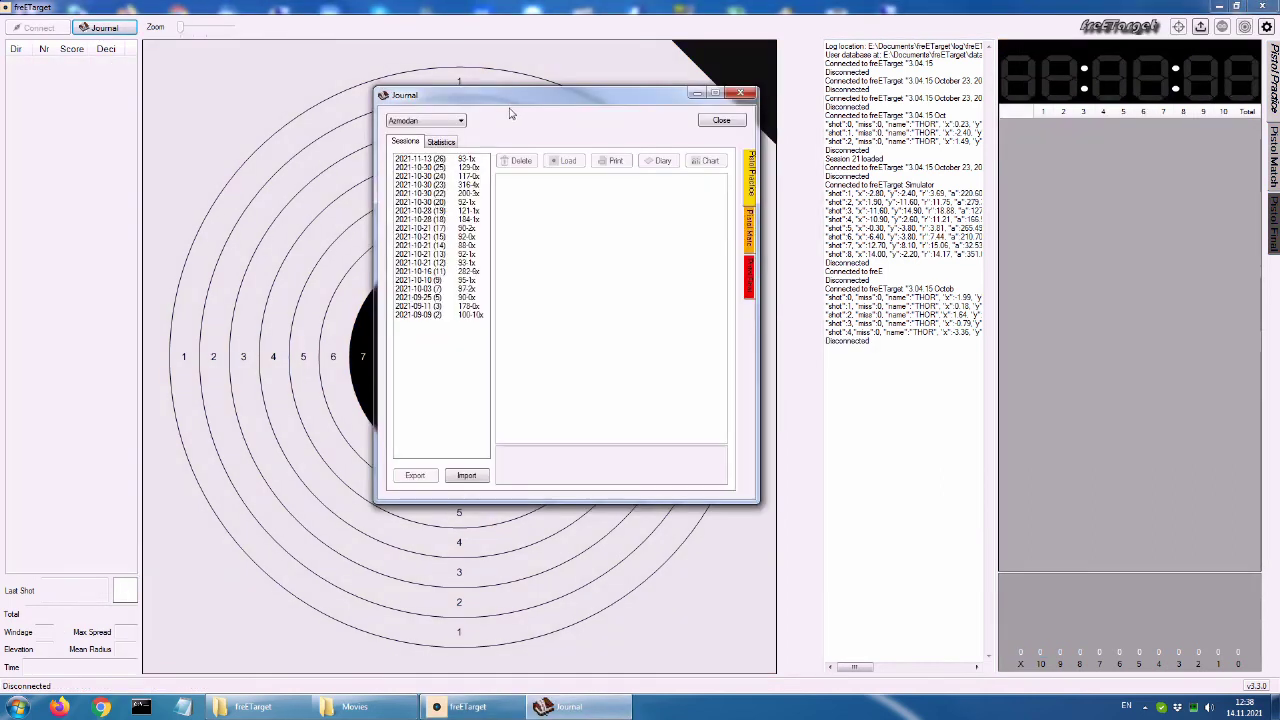
# - Check the users available in the journal and list the saved Pistol Match sessions
pyautogui.click(453, 125)
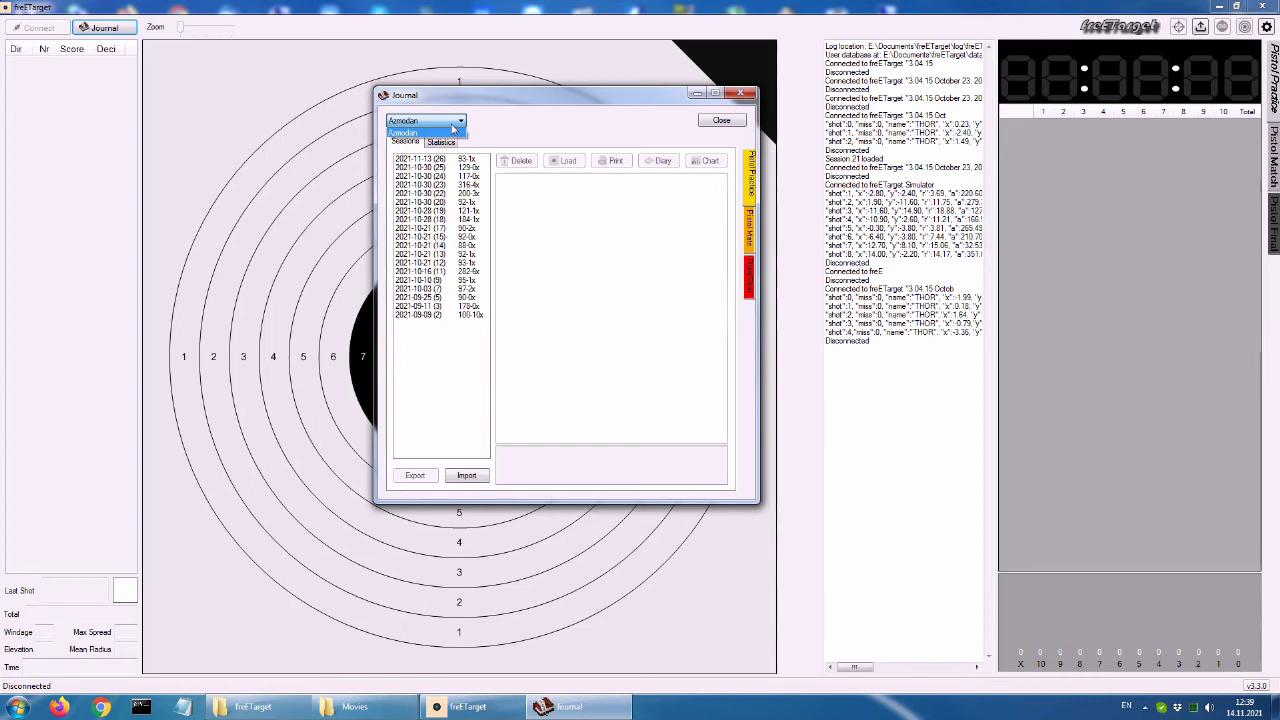
pyautogui.click(453, 128)
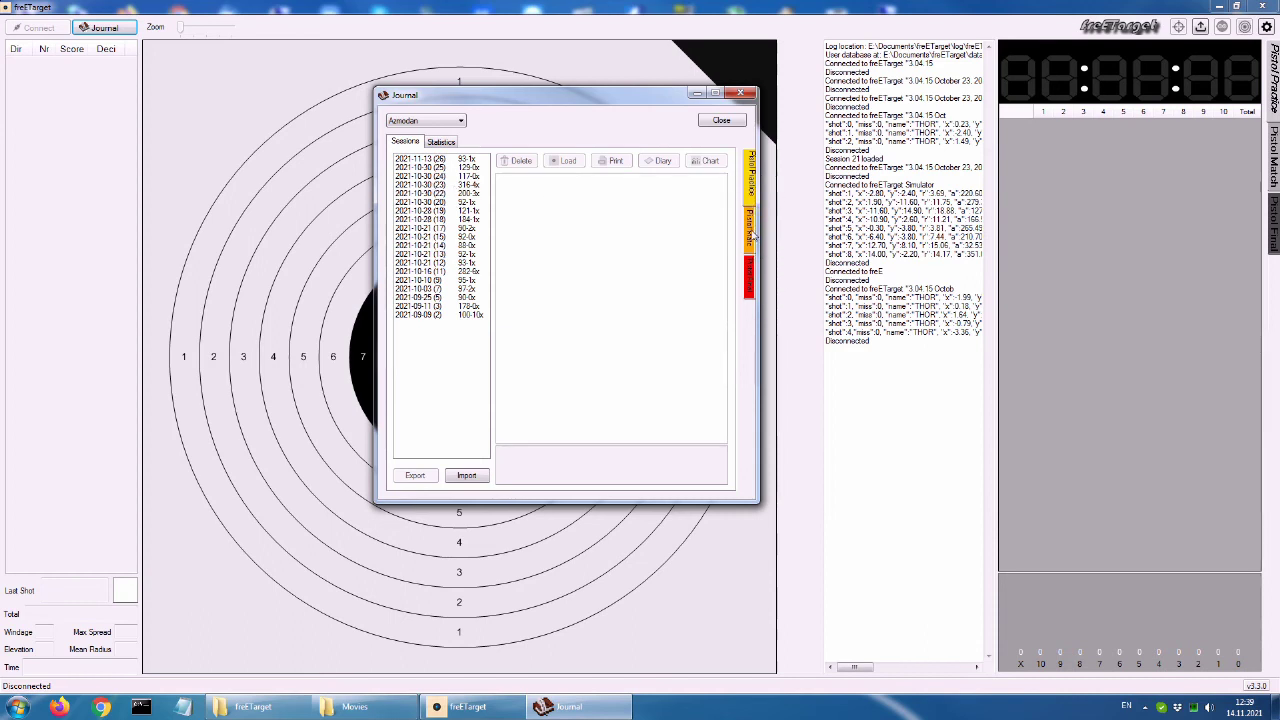
pyautogui.click(755, 230)
pyautogui.click(751, 190)
pyautogui.click(750, 232)
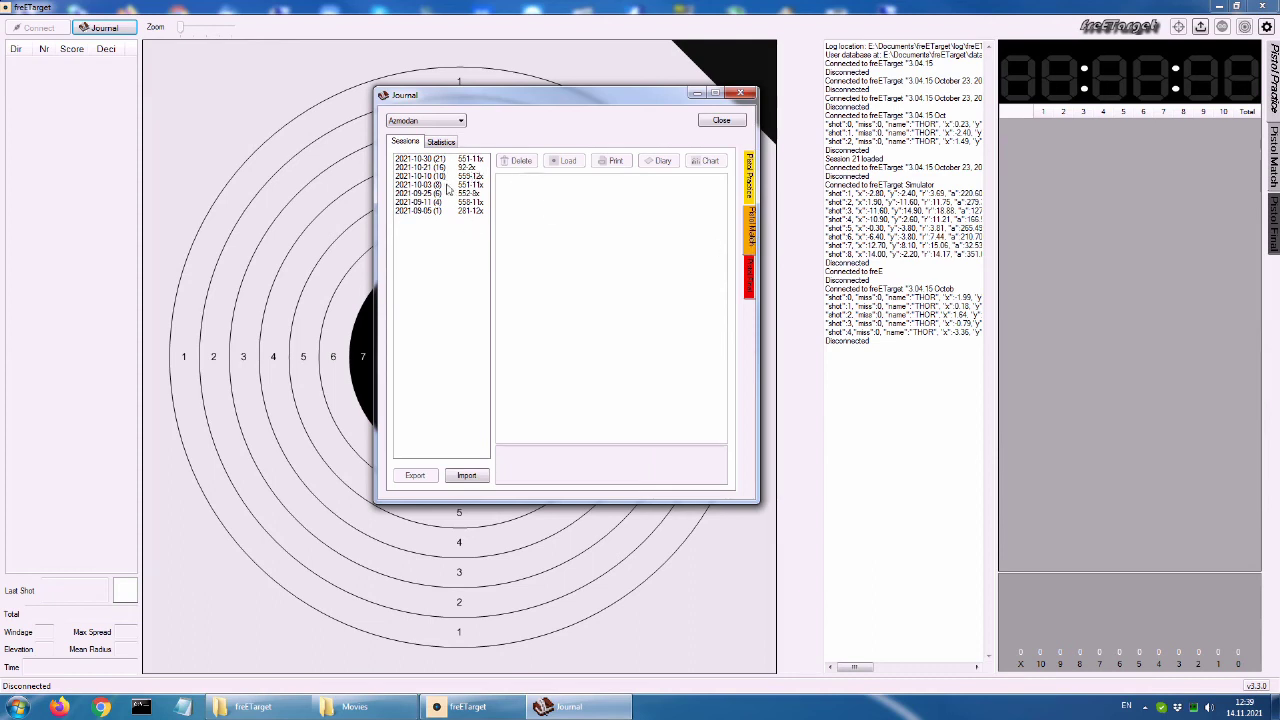
# - Load the 2021-10-30 Pistol Match session (21) onto the target and minimize the journal window
pyautogui.click(420, 159)
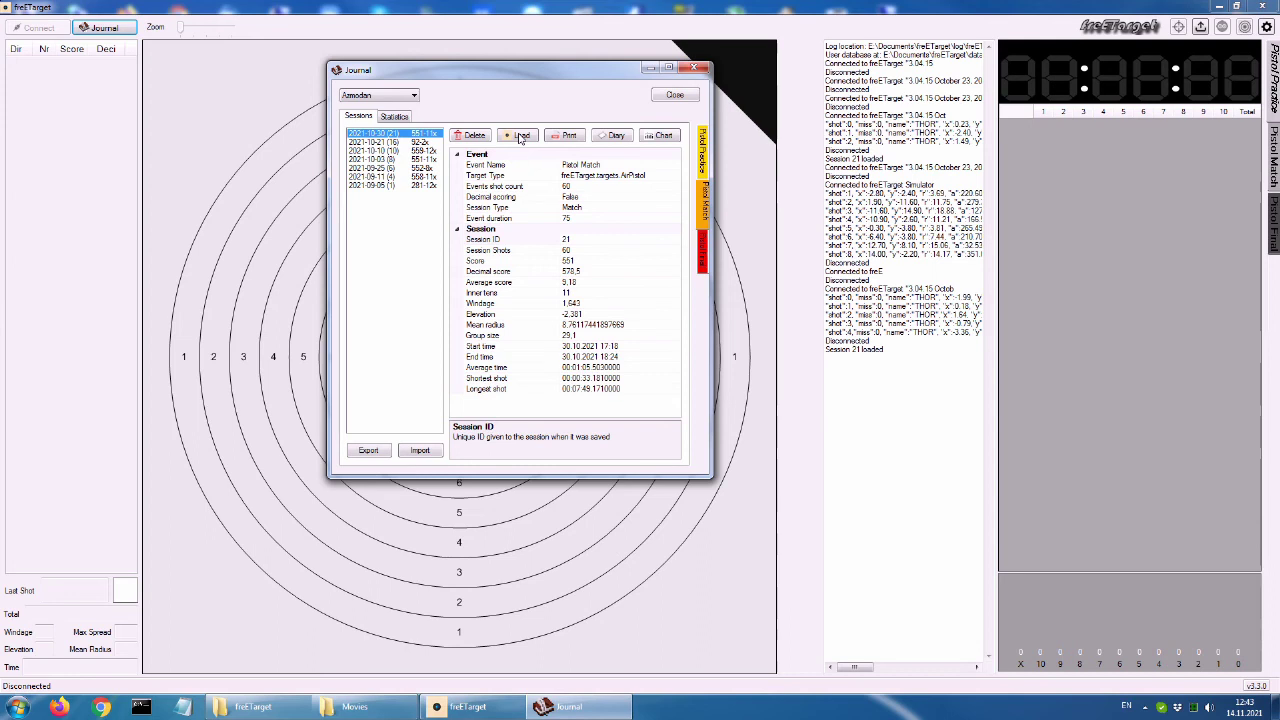
pyautogui.click(519, 136)
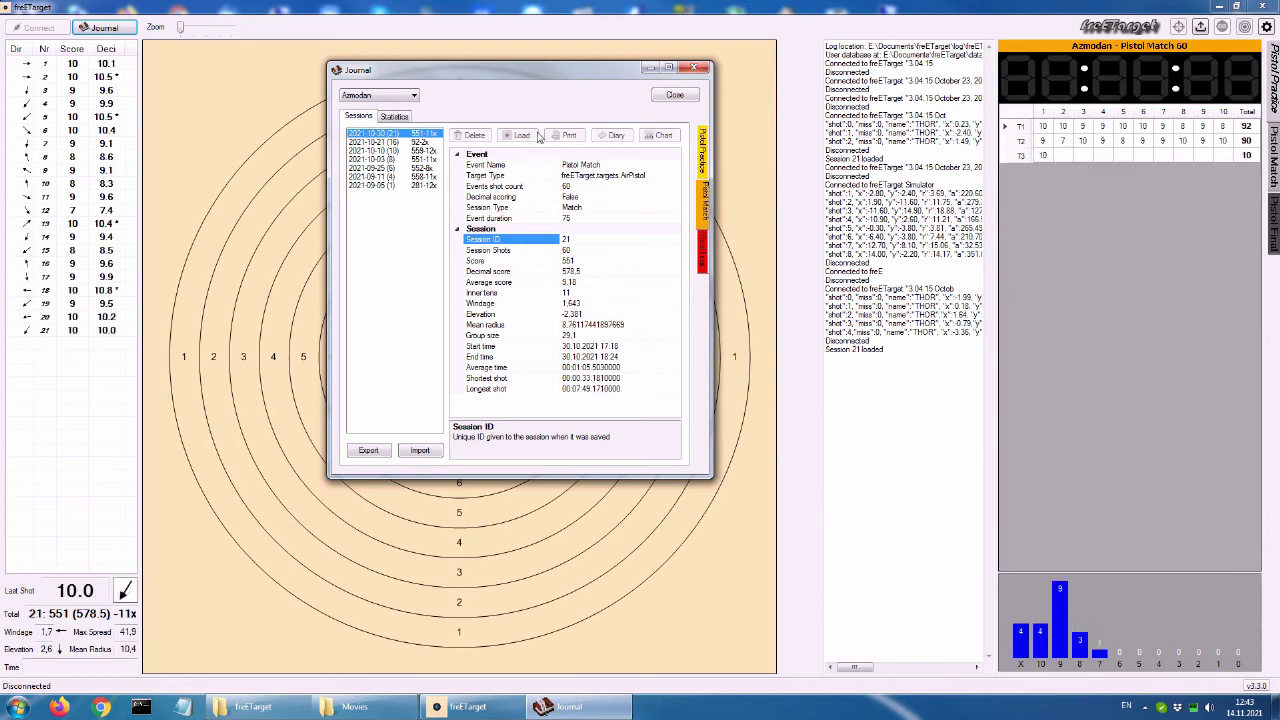
pyautogui.click(647, 70)
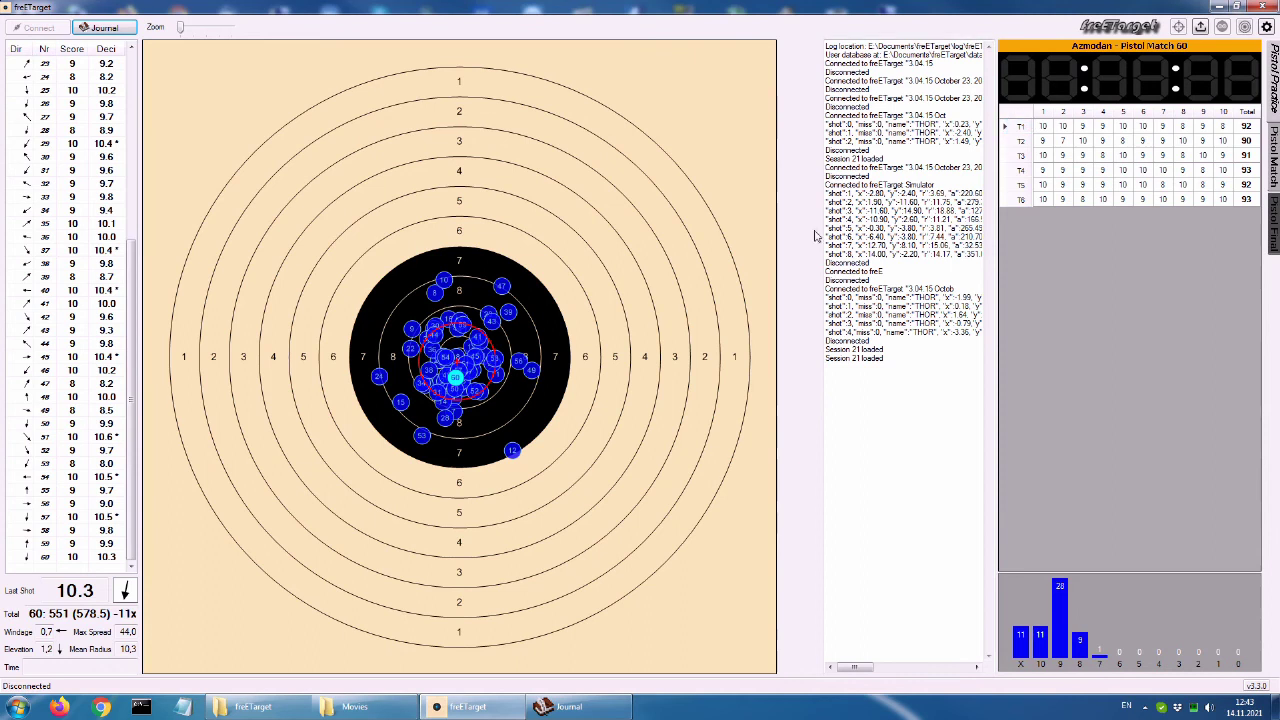
# - Review the shot groups of individual series between T1 and T6 on the target, then clear the series selection
pyautogui.click(1018, 127)
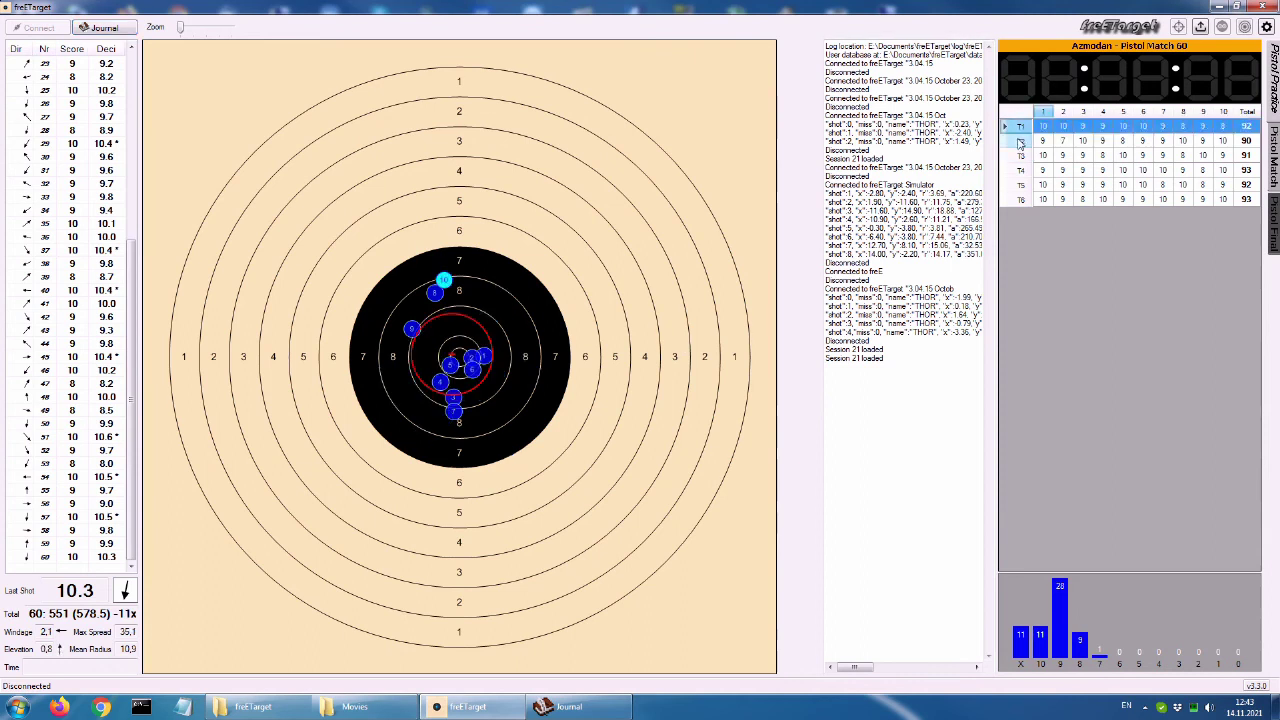
pyautogui.click(1020, 142)
pyautogui.click(1020, 185)
pyautogui.click(1020, 197)
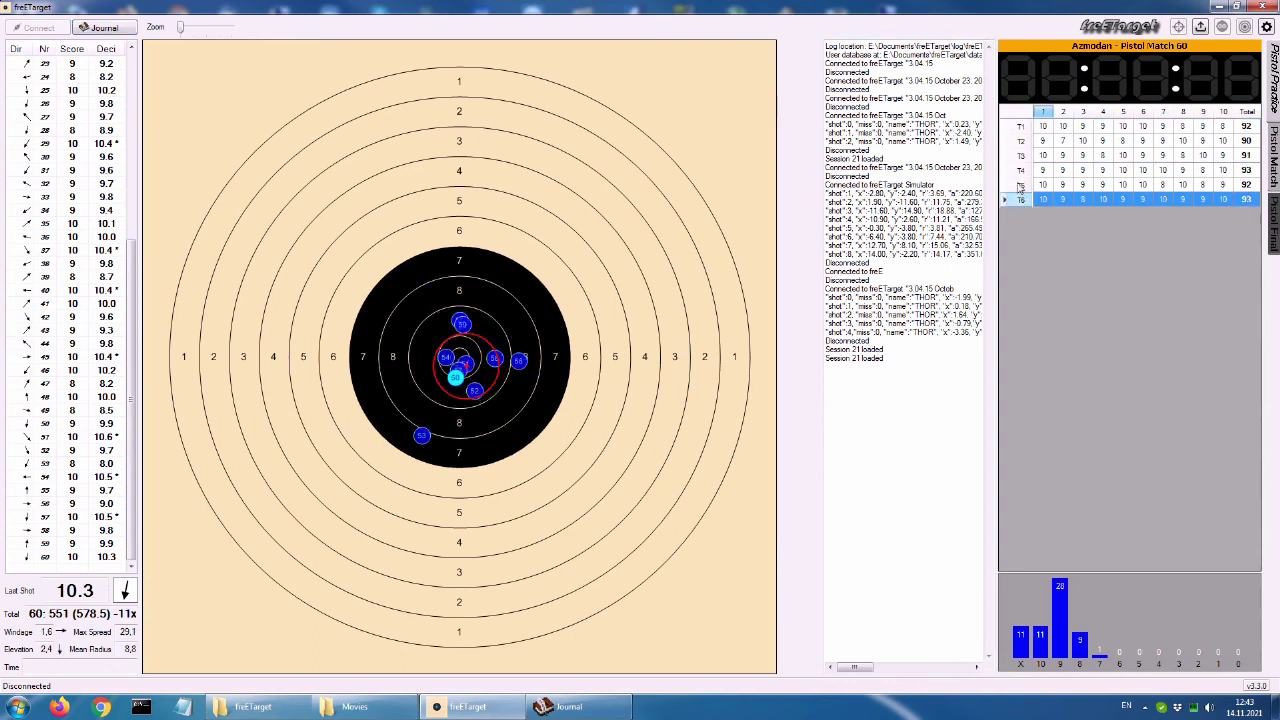
pyautogui.click(1020, 185)
pyautogui.click(1020, 156)
pyautogui.click(1020, 127)
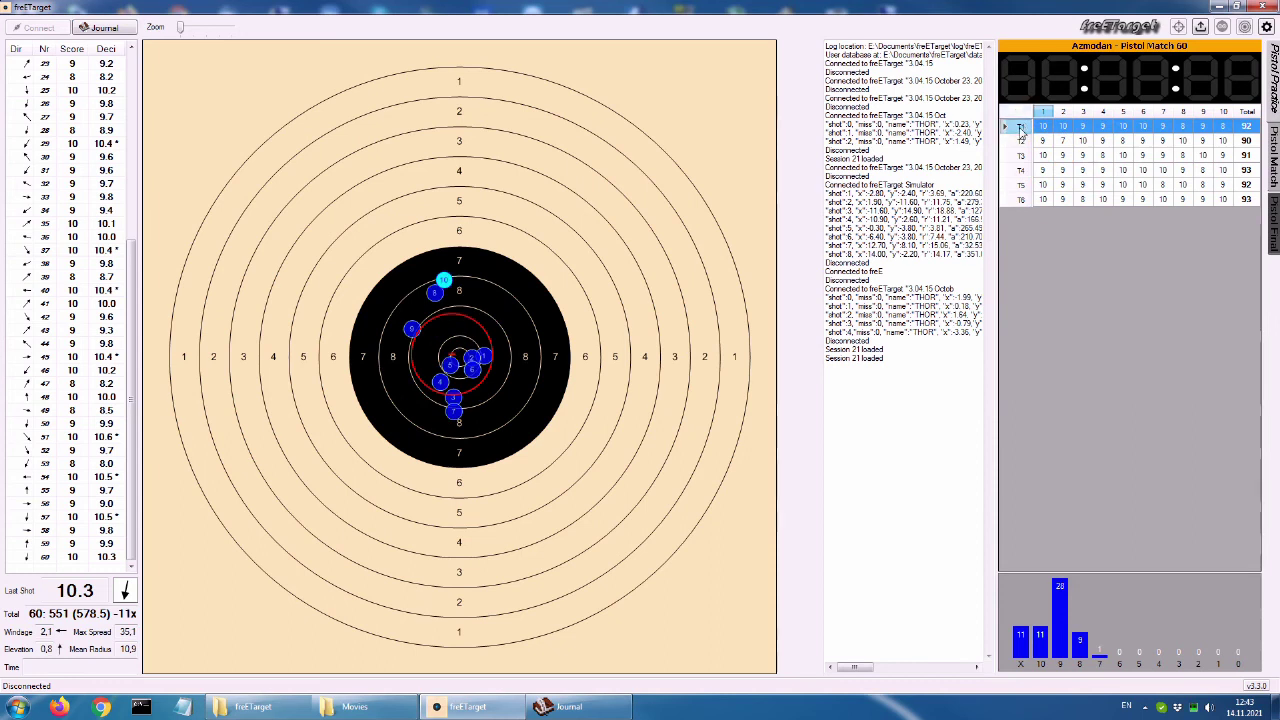
pyautogui.click(1020, 156)
pyautogui.click(1080, 68)
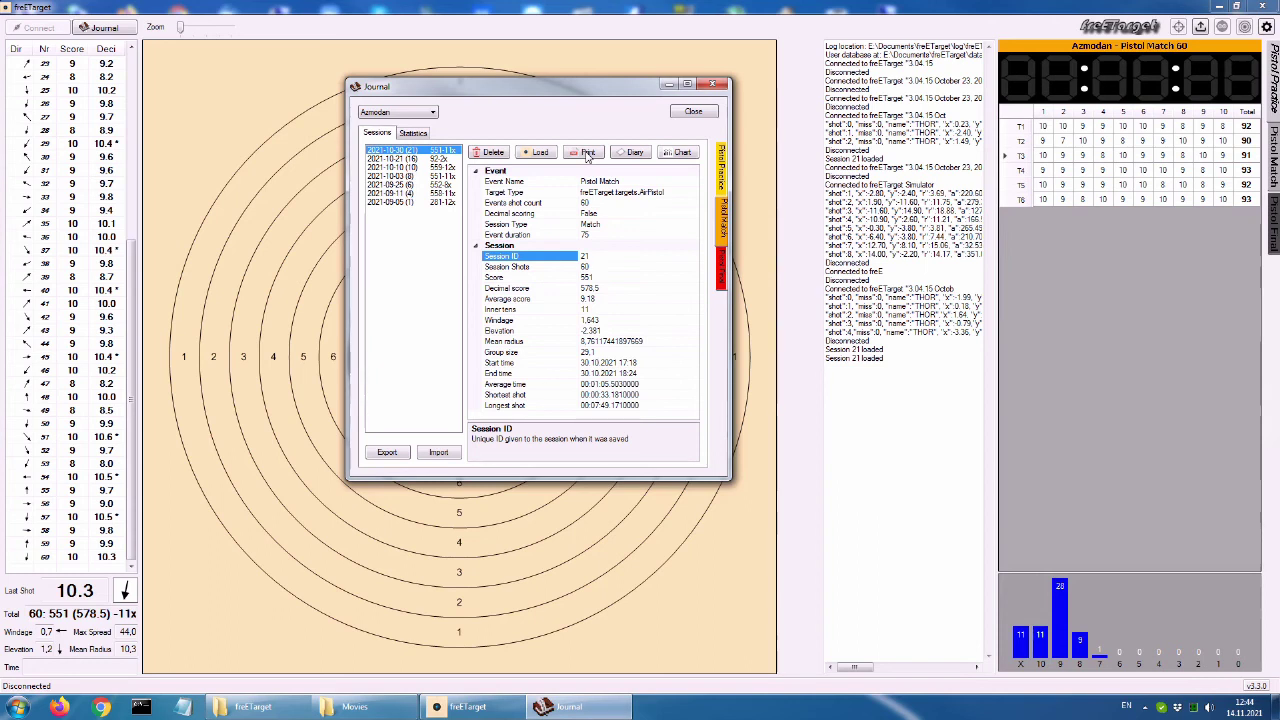
# - Print session 21 from the journal to a PDF report, maximize the report and zoom it to 125%
pyautogui.click(587, 155)
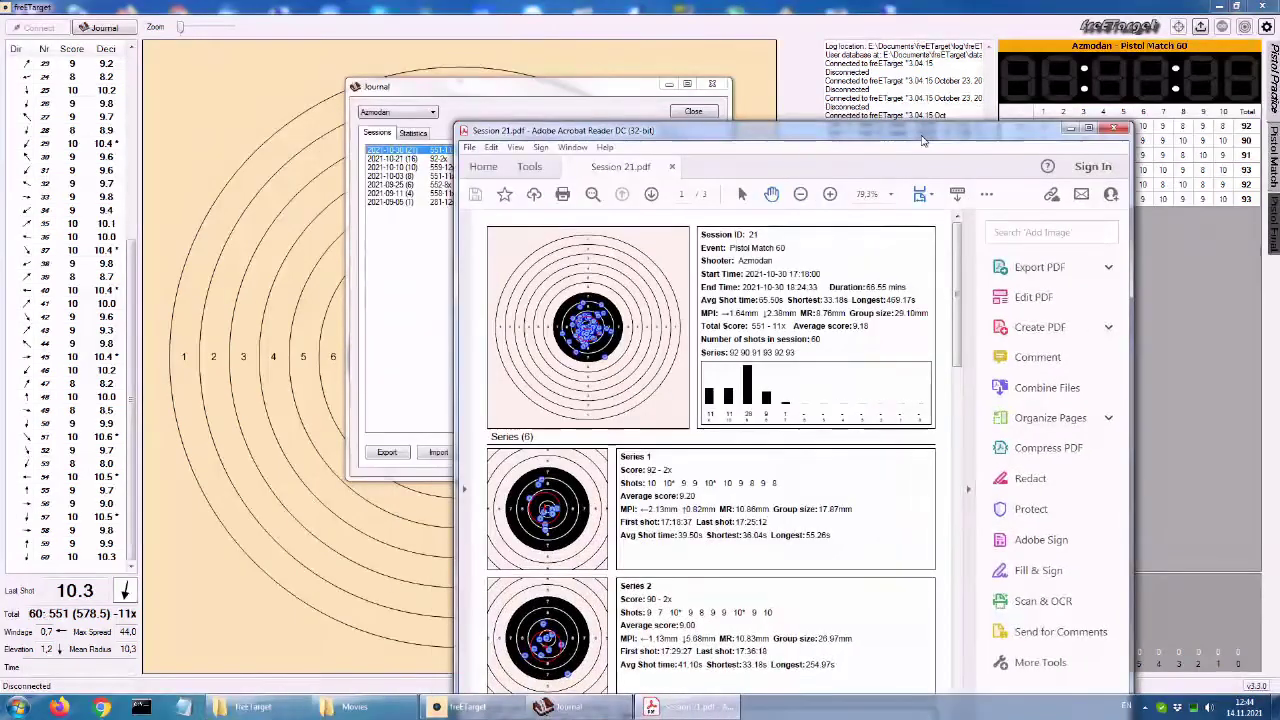
pyautogui.doubleClick(883, 131)
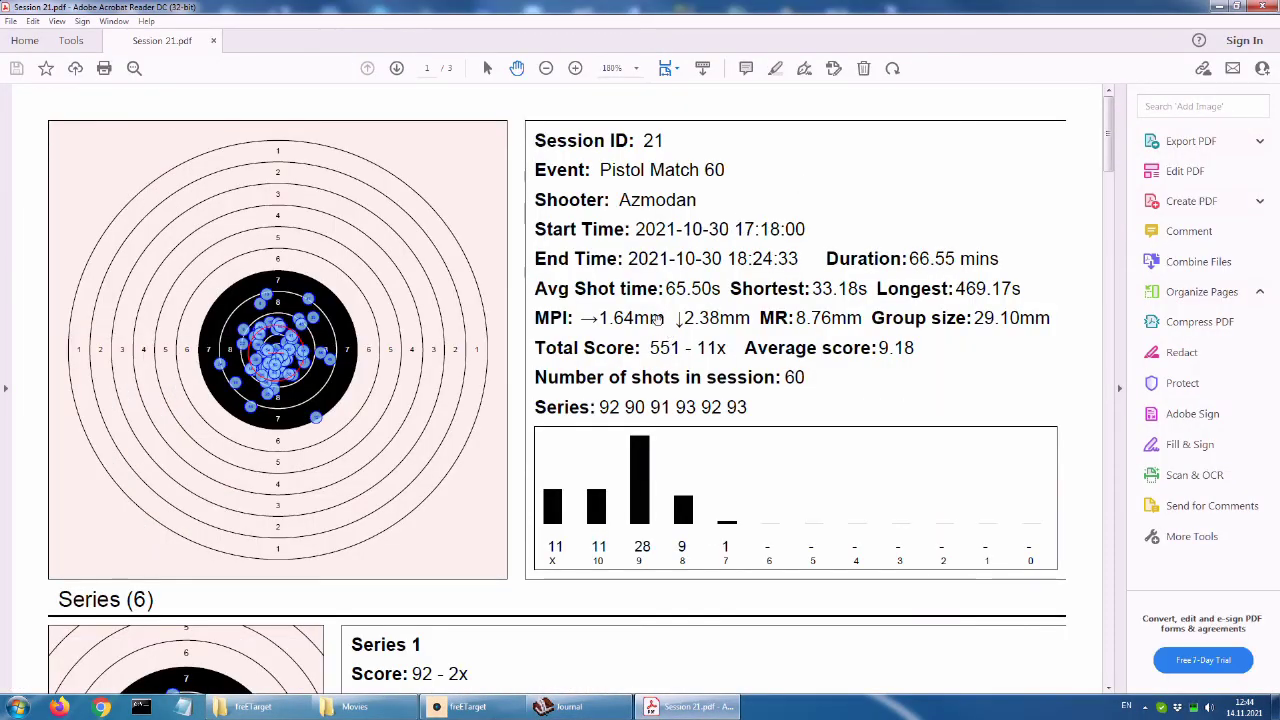
pyautogui.click(546, 68)
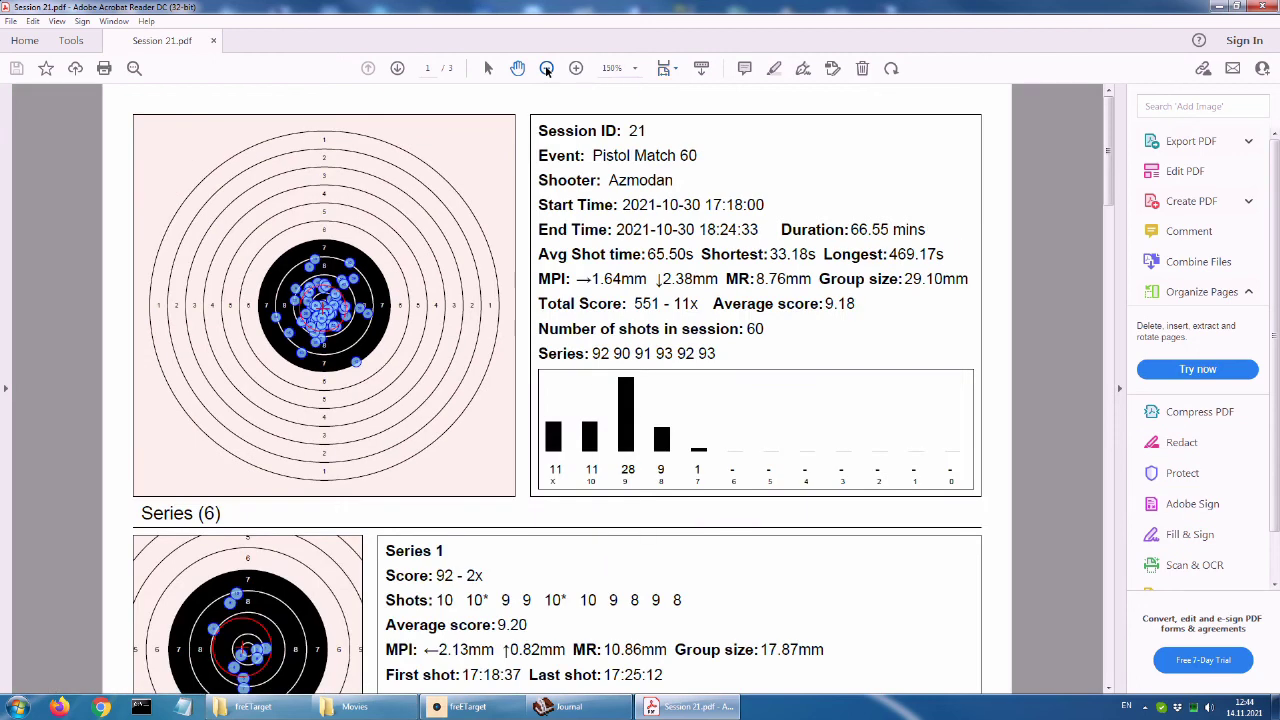
pyautogui.click(546, 68)
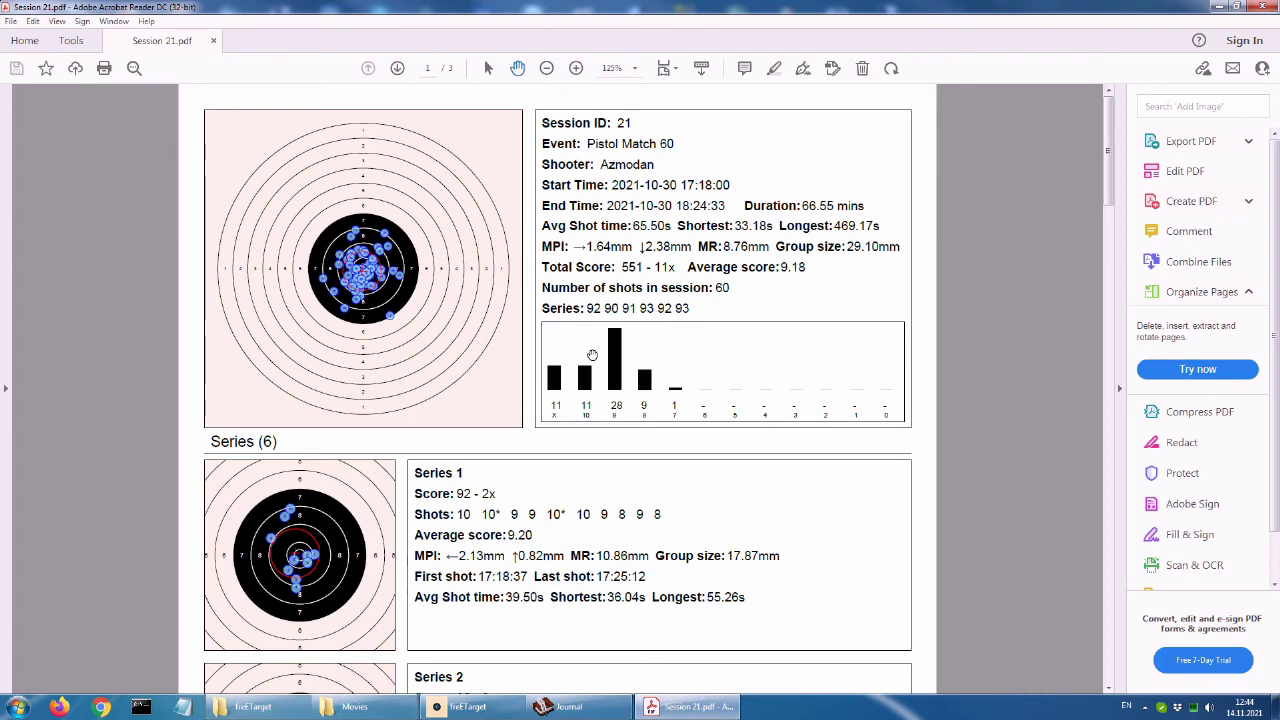
# - Examine the session summary and the per-series details in the PDF report, then close the report
pyautogui.scroll(-2, 592, 355)
pyautogui.scroll(2, 483, 274)
pyautogui.scroll(-3, 690, 263)
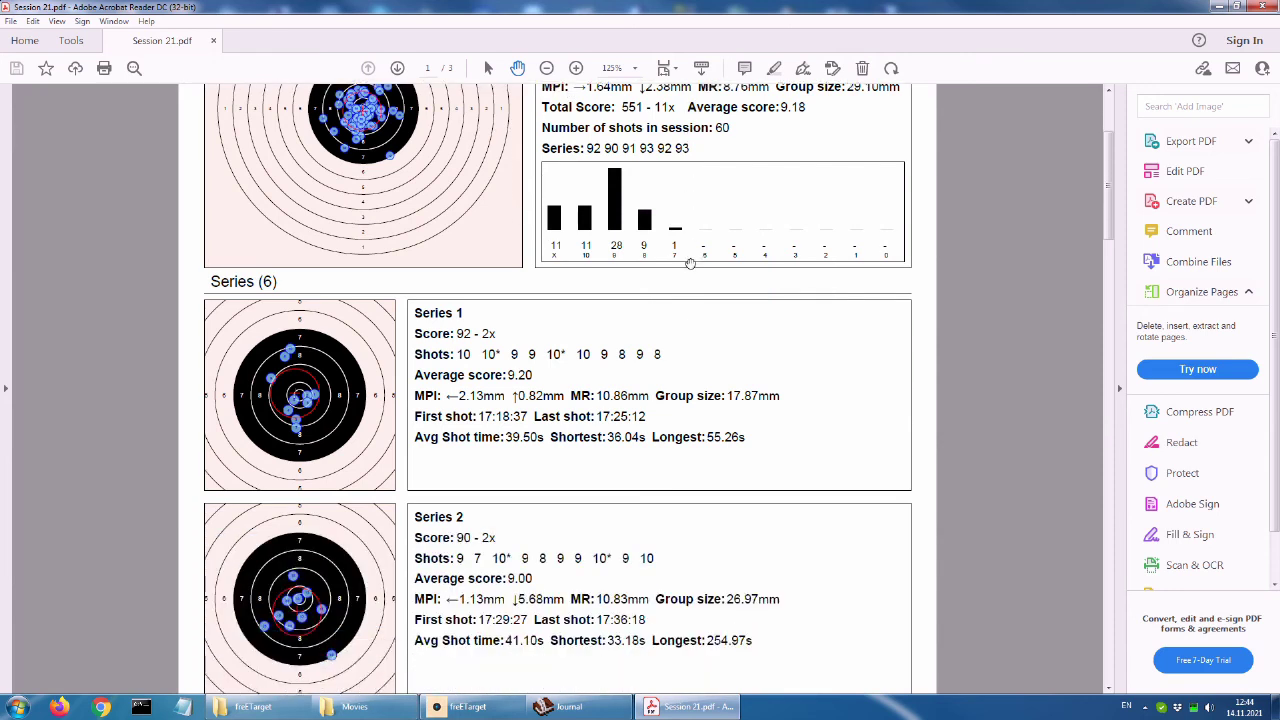
pyautogui.scroll(-2, 690, 263)
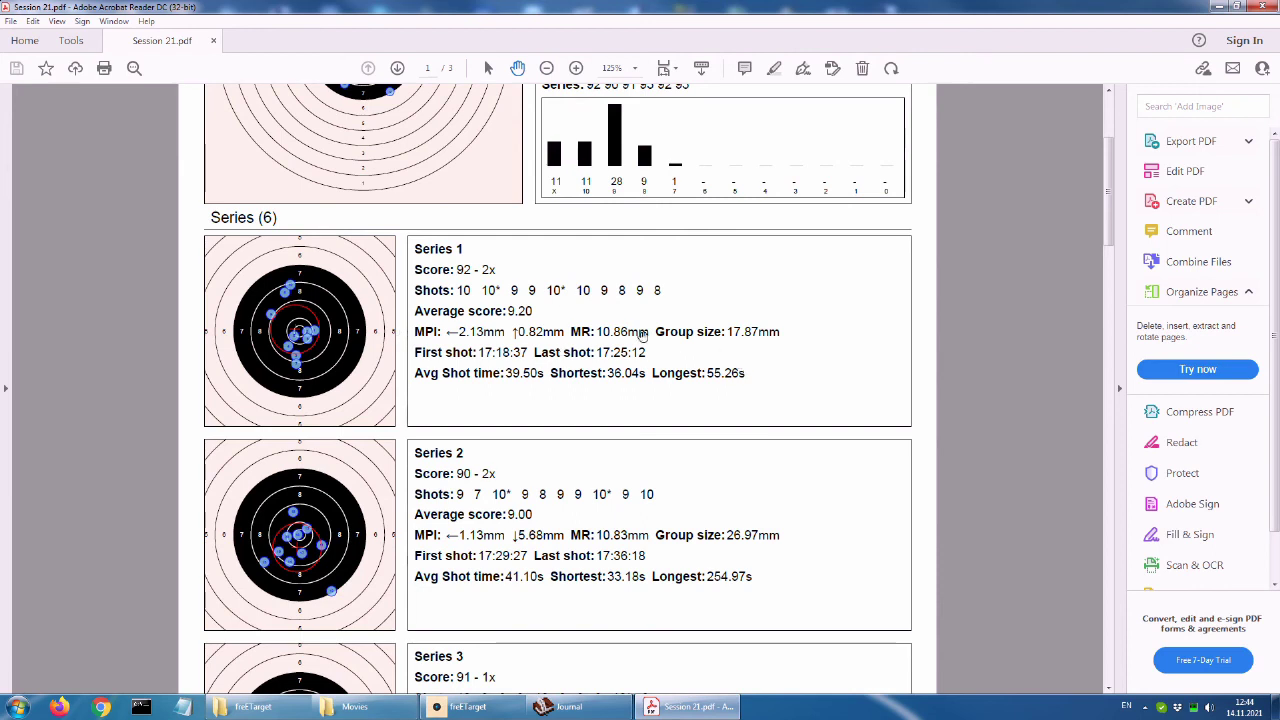
pyautogui.scroll(-1, 490, 376)
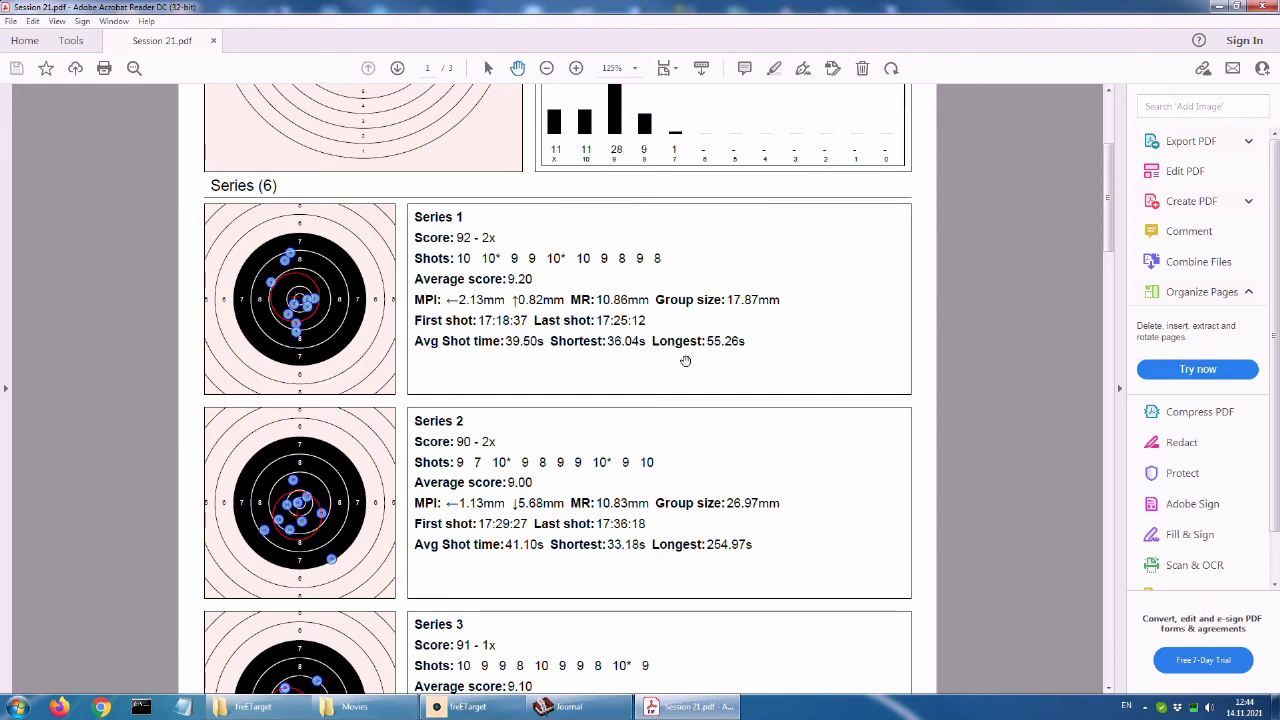
pyautogui.hotkey('alt', 'F4')
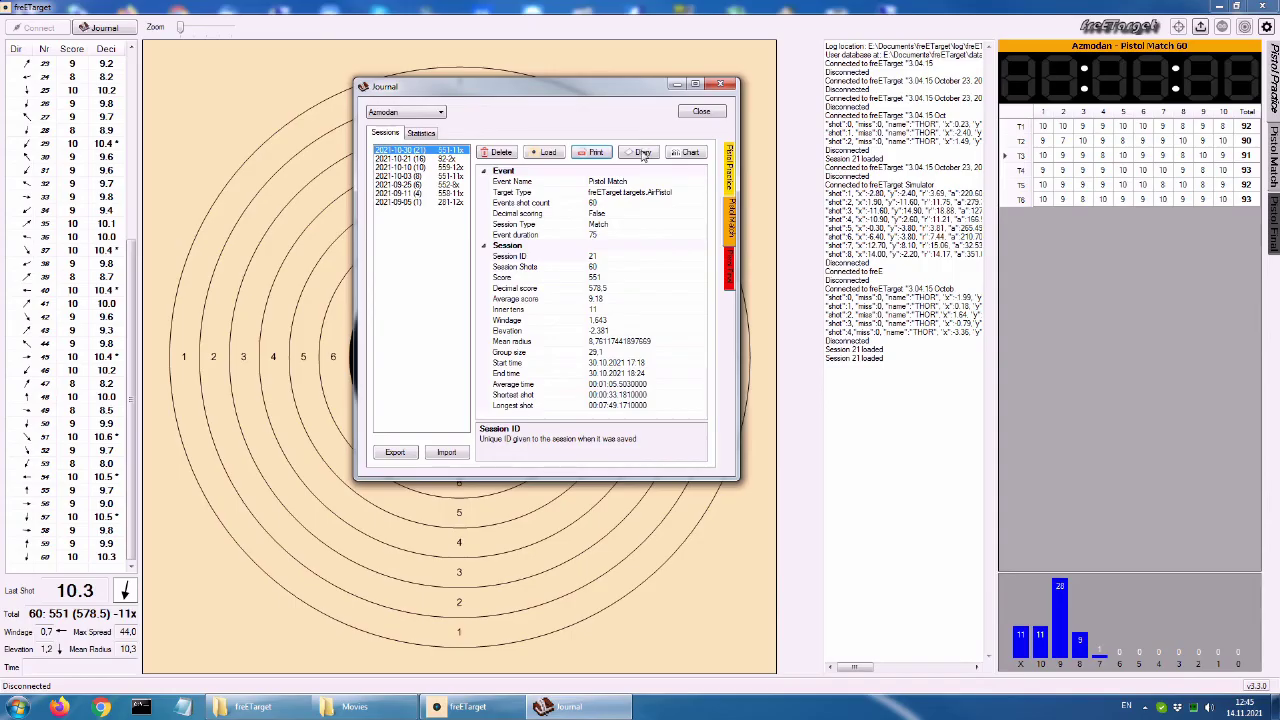
# - Save a diary entry for session 21 with Gun "sthsth" and Gun adjustments "wetrw", and reopen it to check
pyautogui.click(643, 153)
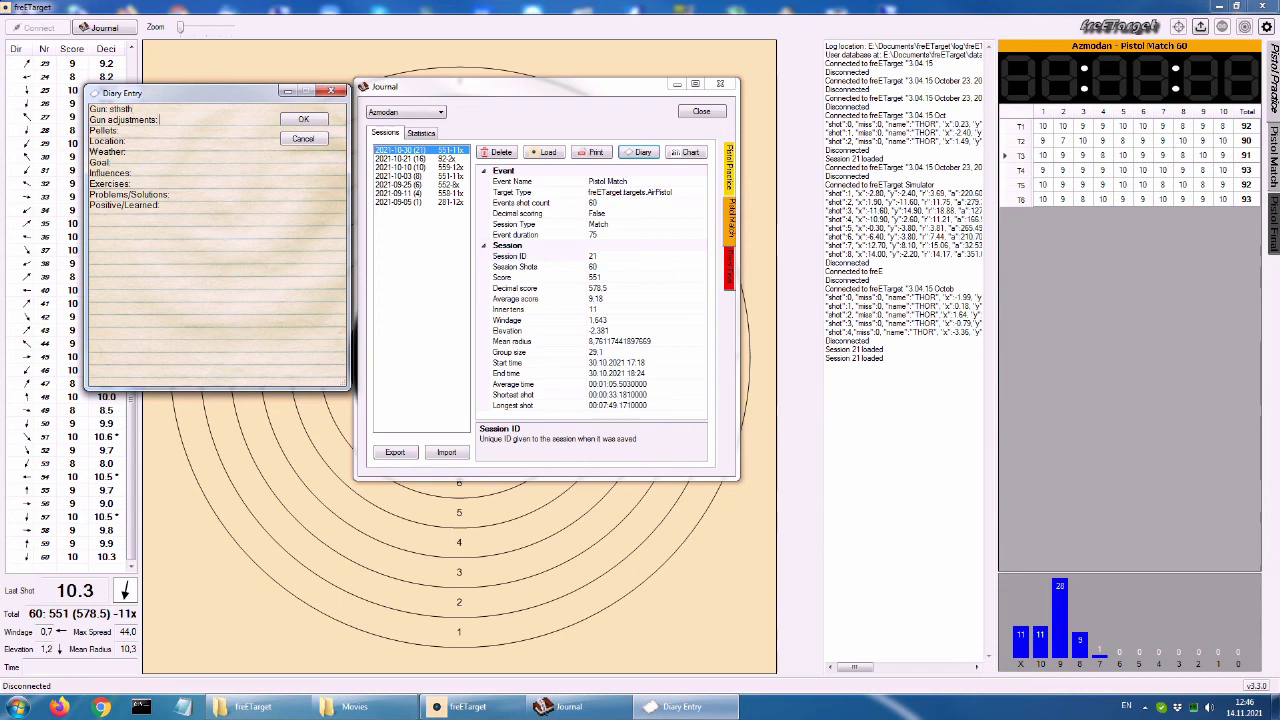
pyautogui.write('wetrw')
pyautogui.click(303, 120)
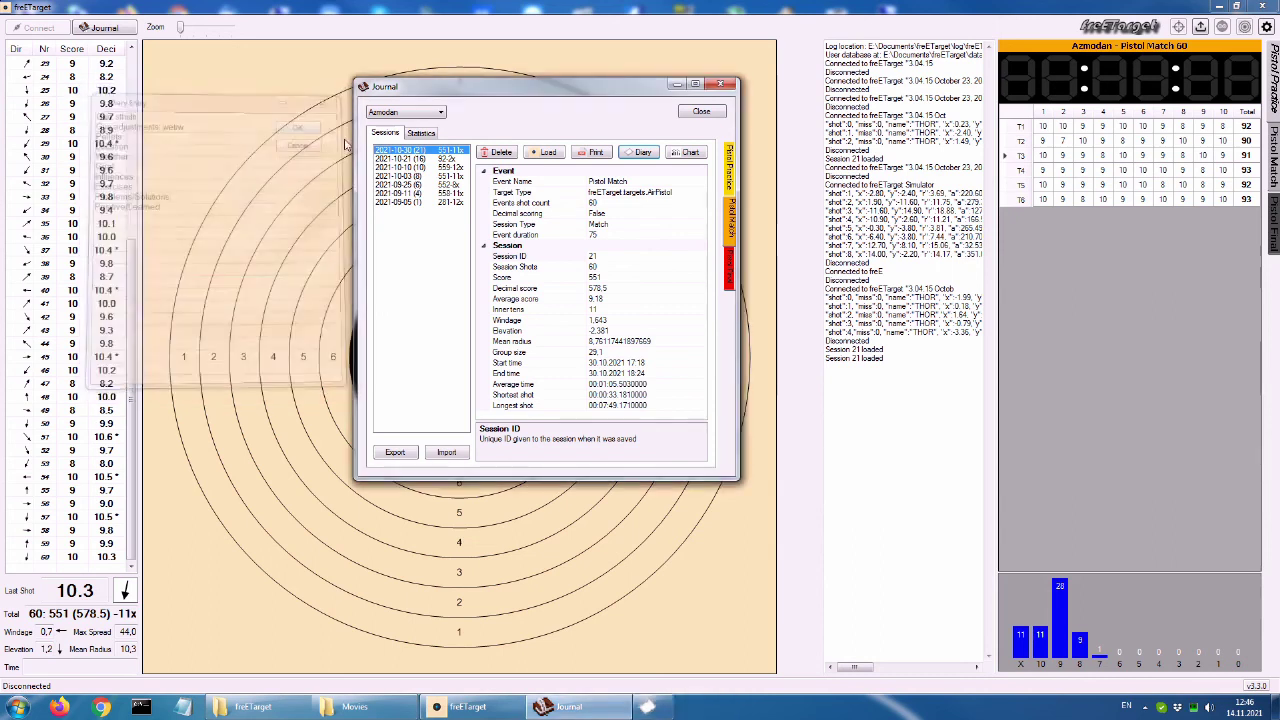
pyautogui.click(641, 152)
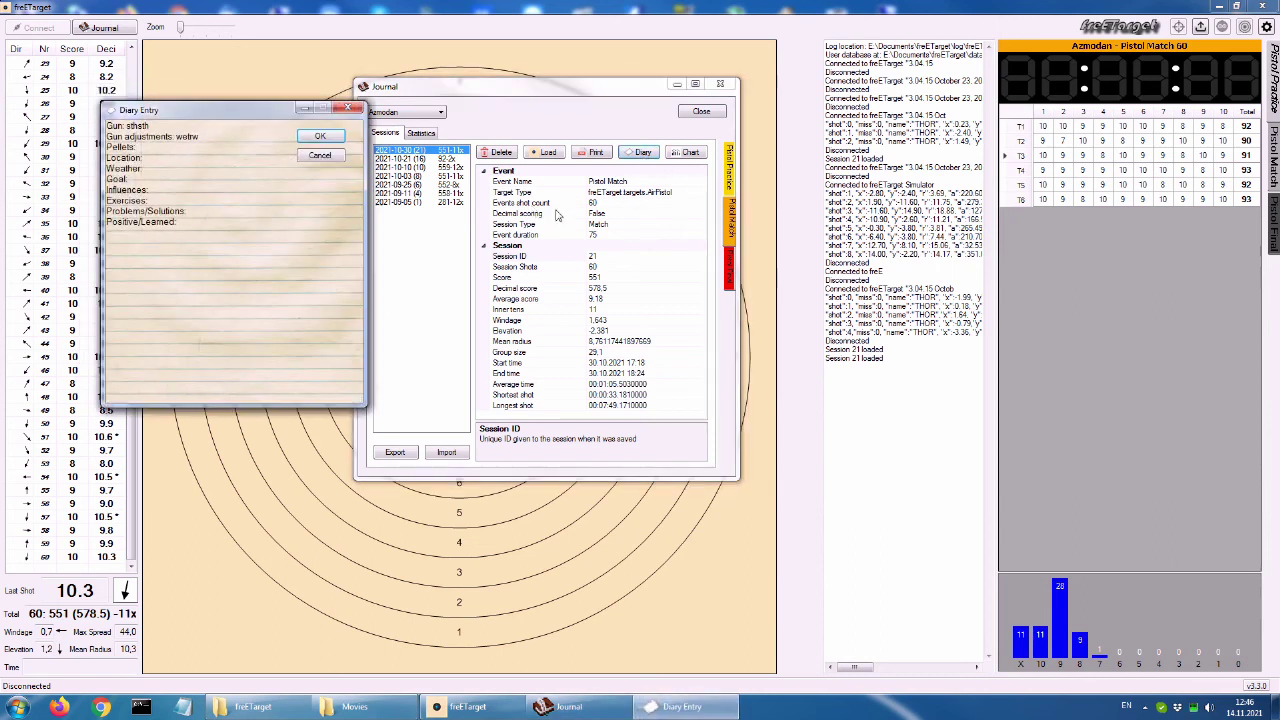
pyautogui.click(321, 137)
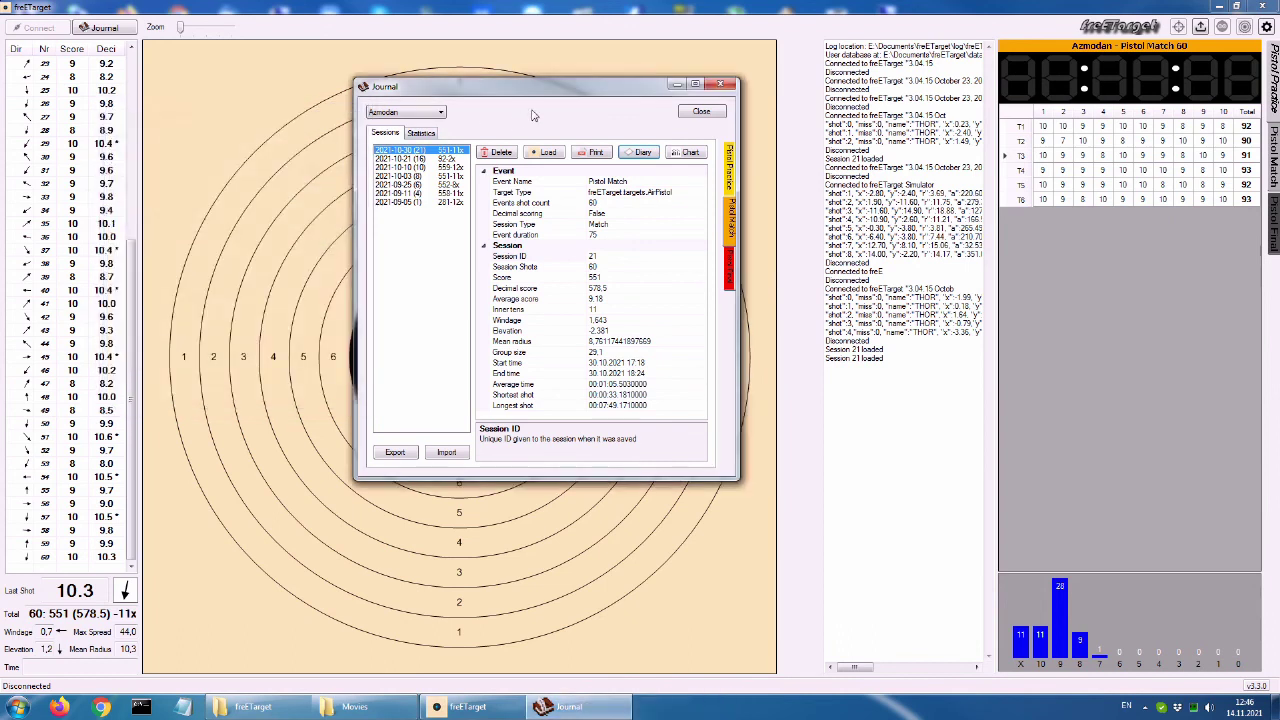
# - View the Time vs Score chart of session 21 in a widened window, then close it
pyautogui.click(687, 153)
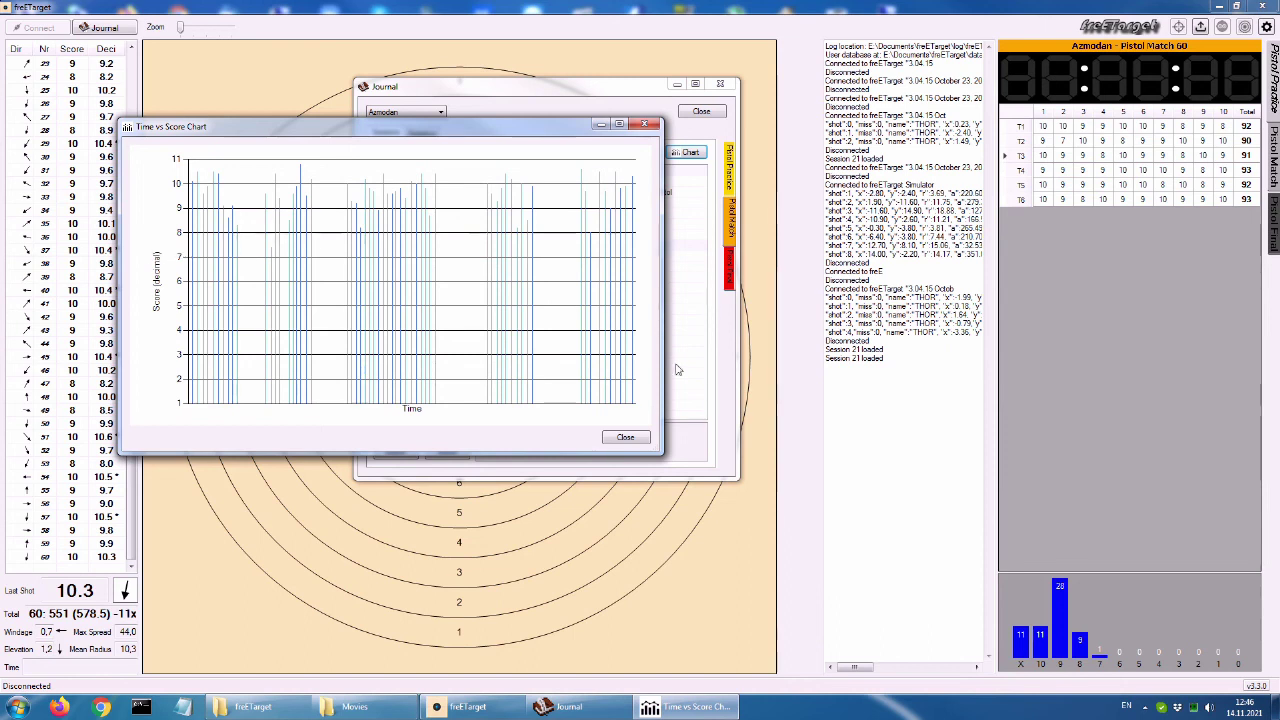
pyautogui.moveTo(663, 374); pyautogui.dragTo(1052, 374)
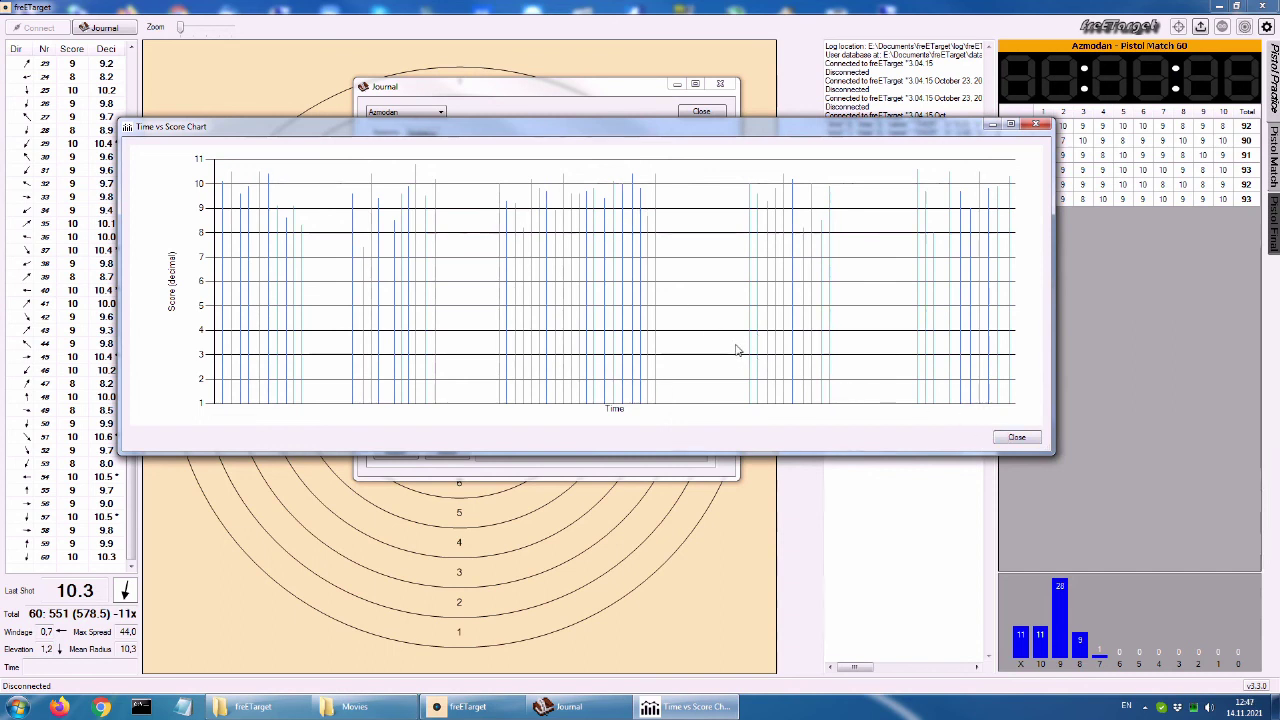
pyautogui.click(1017, 438)
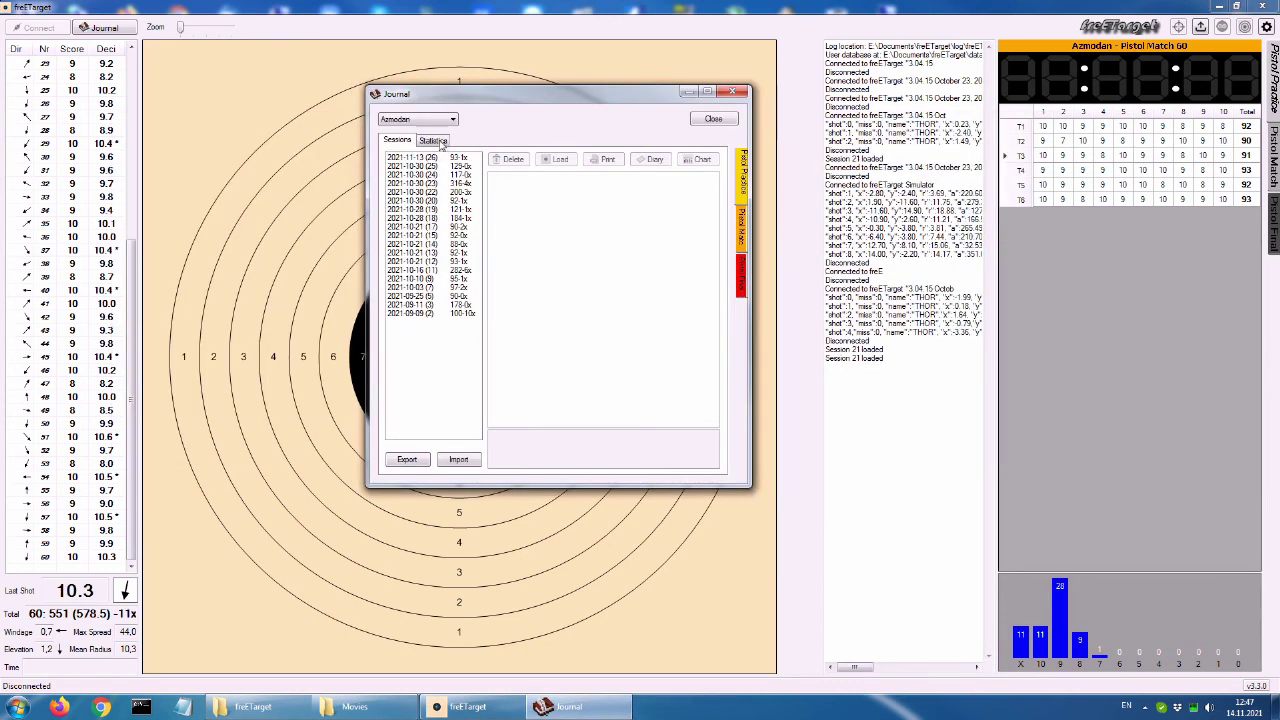
# - Examine the Pistol Practice statistics for scores, mean radius, windage and elevation
pyautogui.click(436, 141)
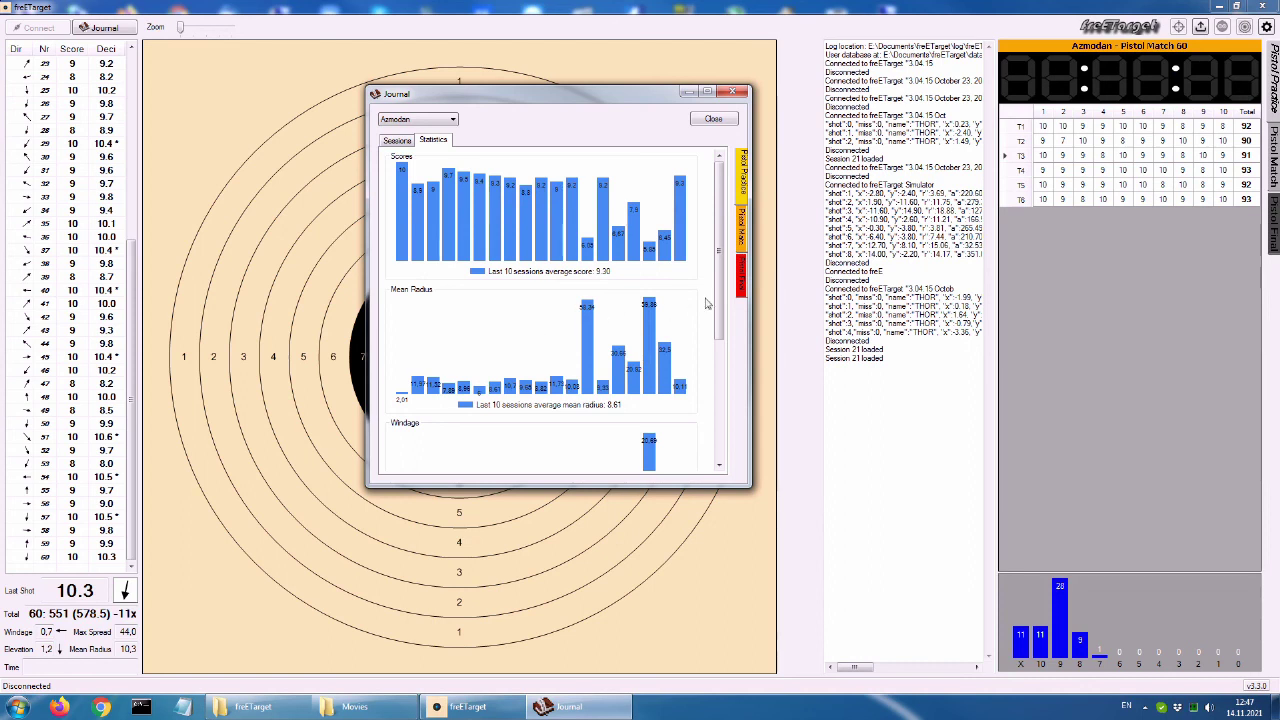
pyautogui.moveTo(716, 297); pyautogui.dragTo(701, 383)
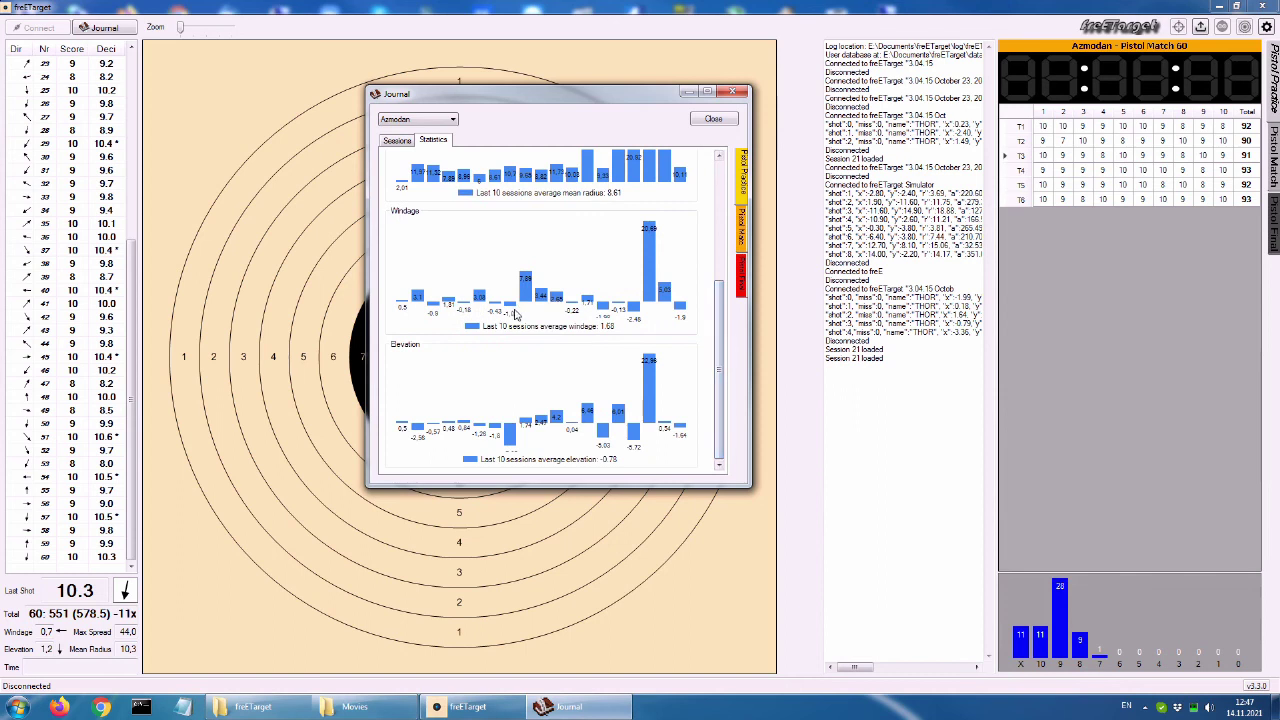